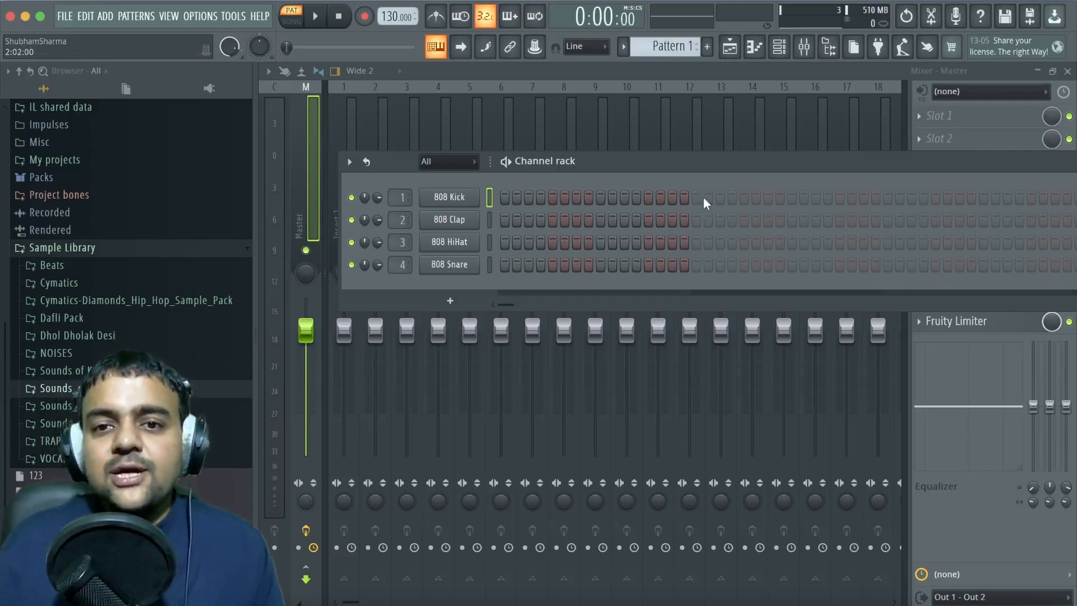
Move the channel rack around the workspace and narrow the browser to give the mixer more room
{"action": "mouse_move", "coordinate": [722, 160]}
{"action": "left_mouse_down"}
{"action": "mouse_move", "coordinate": [637, 150]}
{"action": "mouse_move", "coordinate": [627, 168]}
{"action": "mouse_move", "coordinate": [755, 160]}
{"action": "mouse_move", "coordinate": [705, 159]}
{"action": "left_mouse_up"}
{"action": "left_click_drag", "start_coordinate": [920, 160], "coordinate": [45, 153]}
{"action": "left_click_drag", "start_coordinate": [820, 154], "coordinate": [575, 195]}
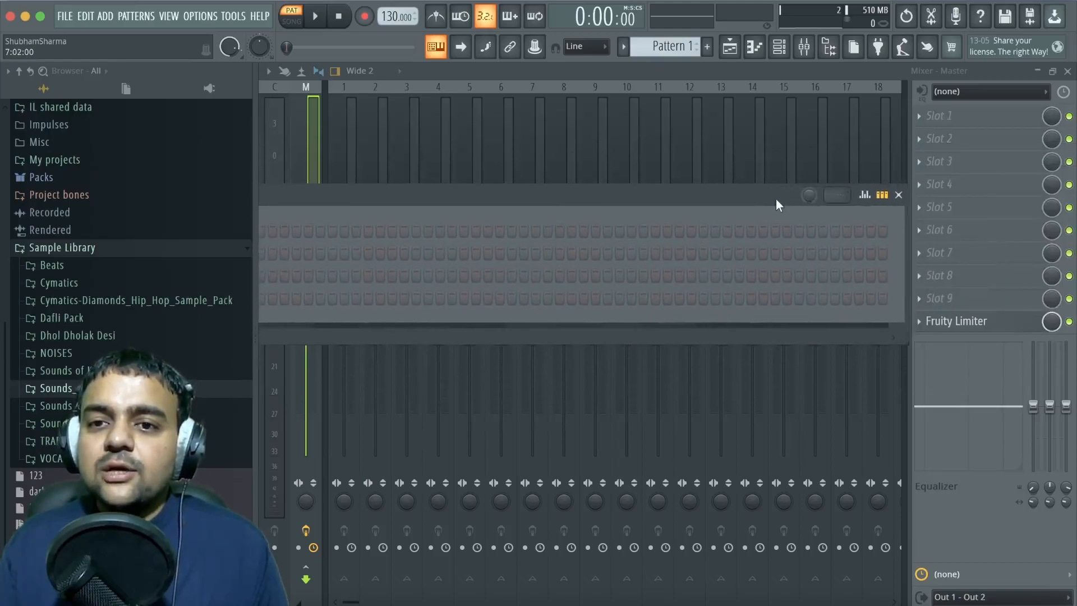
{"action": "left_click_drag", "start_coordinate": [849, 197], "coordinate": [840, 182]}
{"action": "left_click_drag", "start_coordinate": [909, 218], "coordinate": [110, 175]}
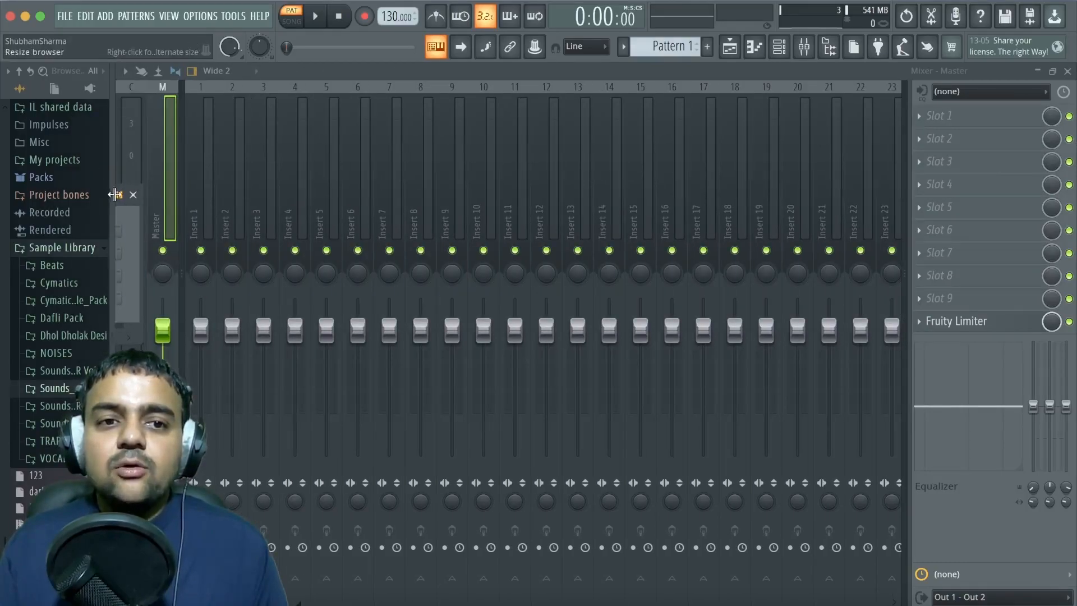
Resize the channel rack to show about 28 steps per channel and place it over the middle of the mixer
{"action": "left_click_drag", "start_coordinate": [144, 212], "coordinate": [375, 247]}
{"action": "left_click_drag", "start_coordinate": [262, 194], "coordinate": [828, 156]}
{"action": "left_click_drag", "start_coordinate": [947, 186], "coordinate": [705, 186]}
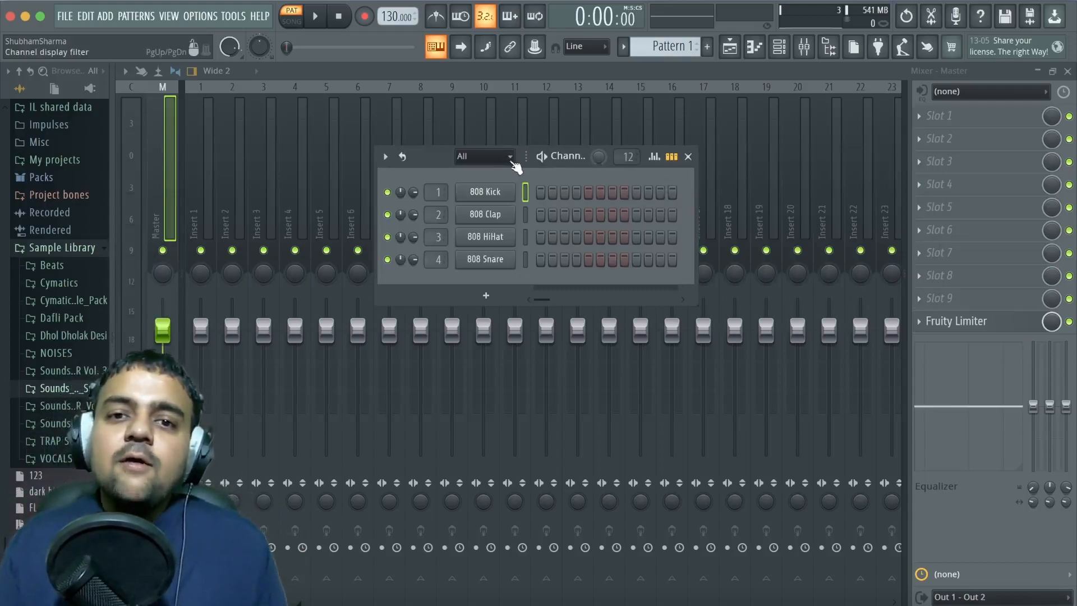
{"action": "left_click_drag", "start_coordinate": [431, 158], "coordinate": [481, 145]}
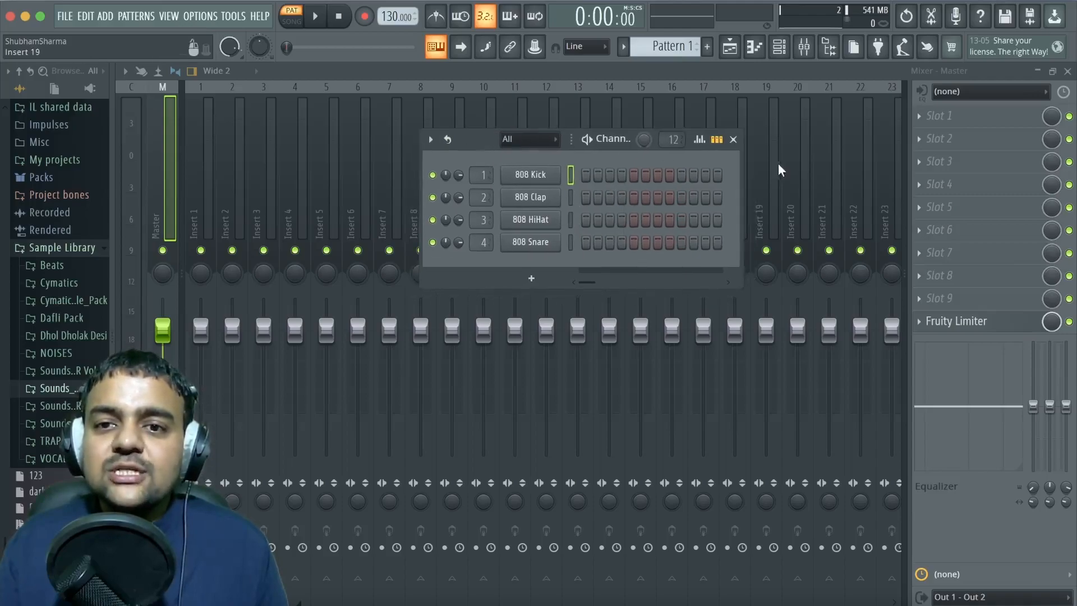
{"action": "left_click_drag", "start_coordinate": [742, 170], "coordinate": [948, 174]}
{"action": "left_click_drag", "start_coordinate": [708, 154], "coordinate": [584, 157]}
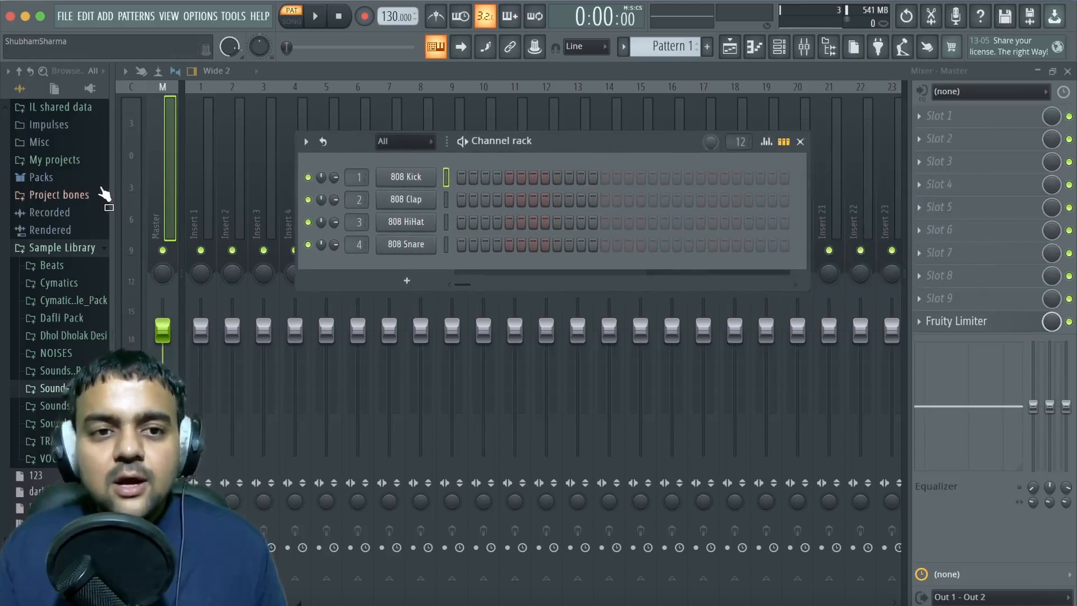
Hide and show the channel rack again, and enable its Detached option
{"action": "key", "text": "F6"}
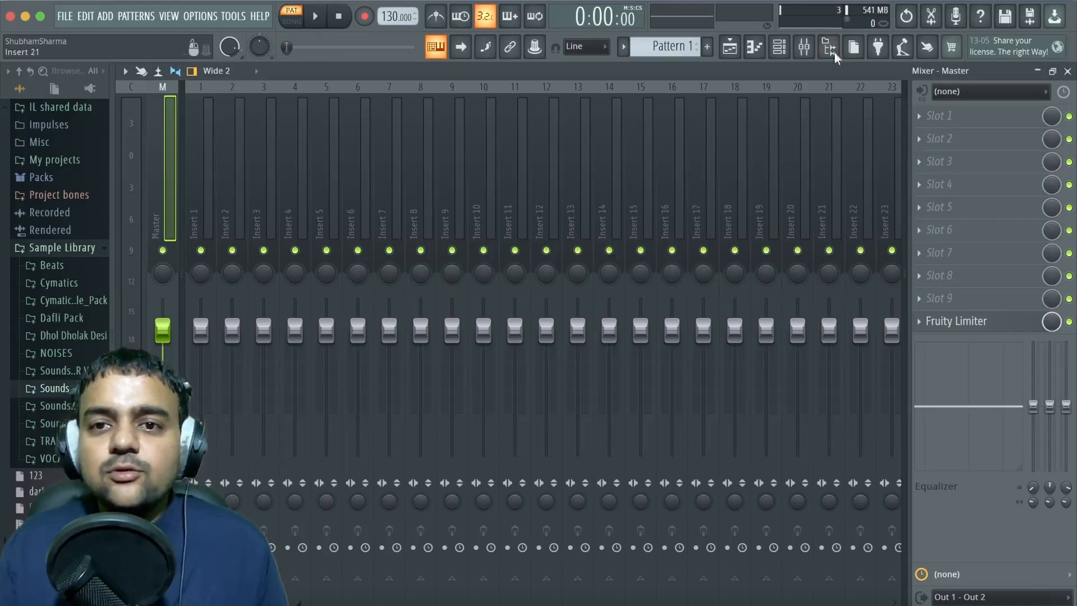
{"action": "key", "text": "F6"}
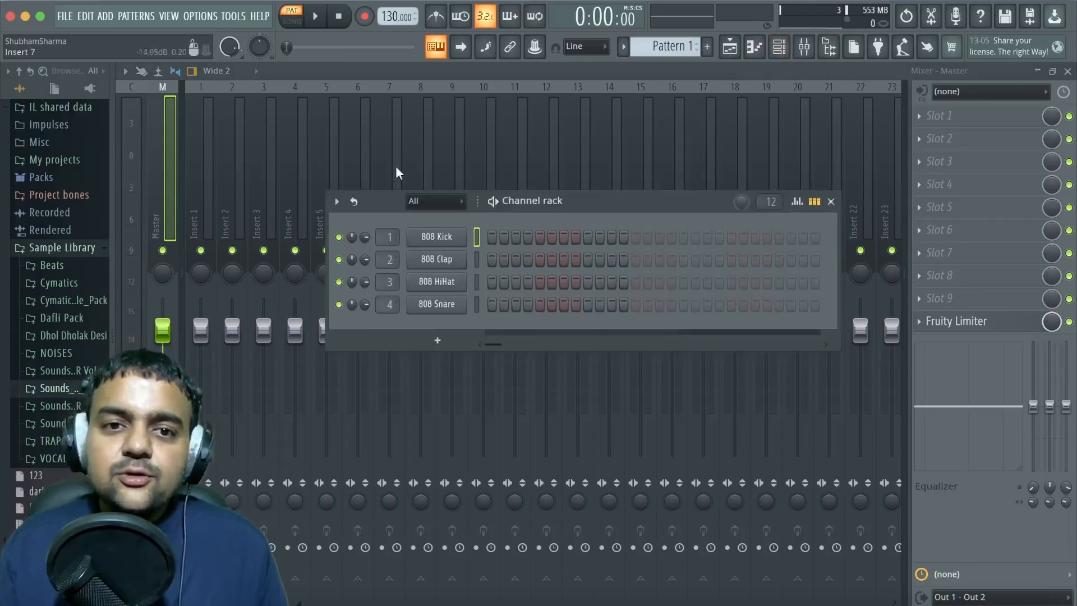
{"action": "left_click", "coordinate": [337, 200]}
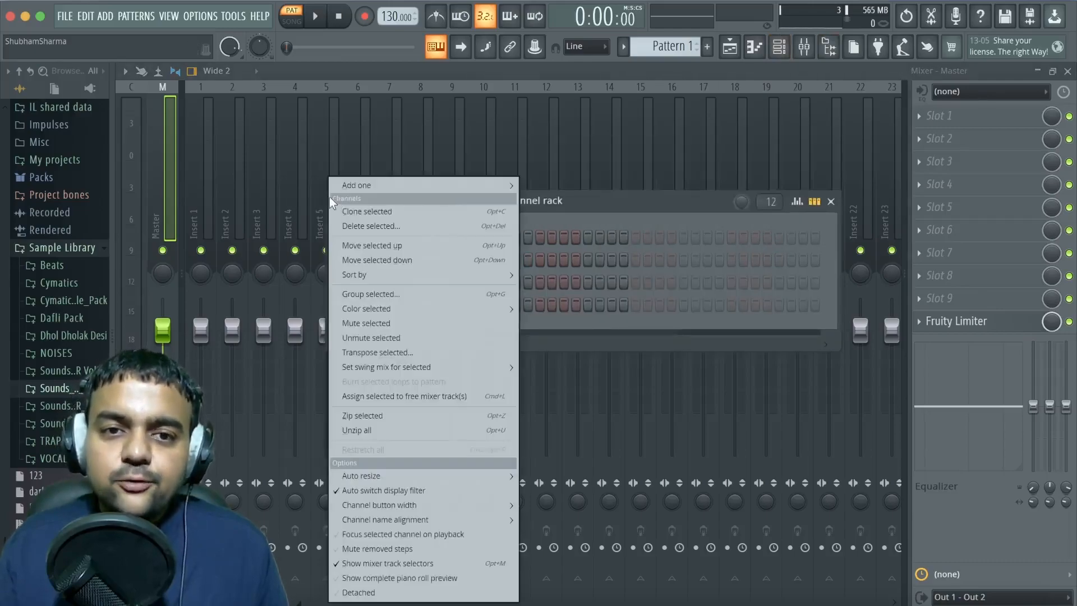
{"action": "left_click", "coordinate": [364, 593]}
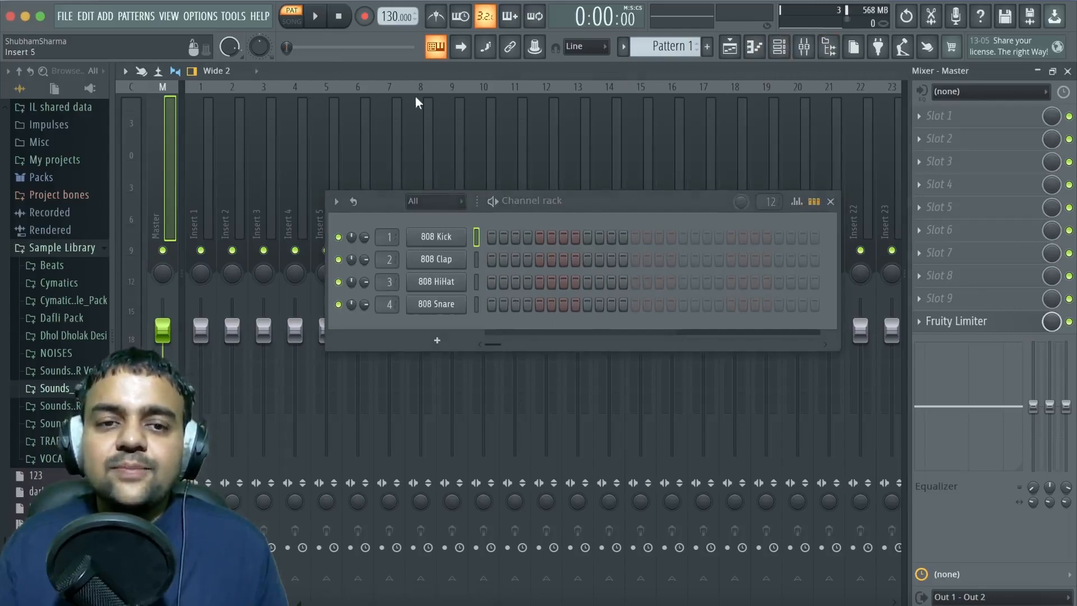
{"action": "left_click_drag", "start_coordinate": [584, 216], "coordinate": [570, 164]}
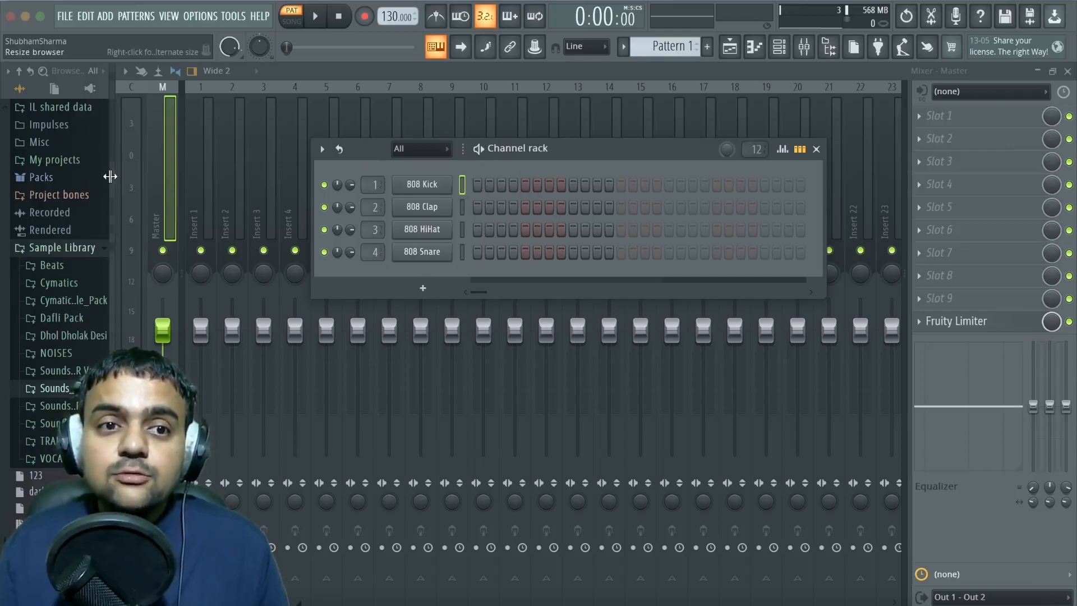
Widen the browser and collapse the Sample Library folder in it
{"action": "left_click_drag", "start_coordinate": [111, 175], "coordinate": [194, 178]}
{"action": "scroll", "coordinate": [58, 231], "scroll_direction": "up", "scroll_amount": 4}
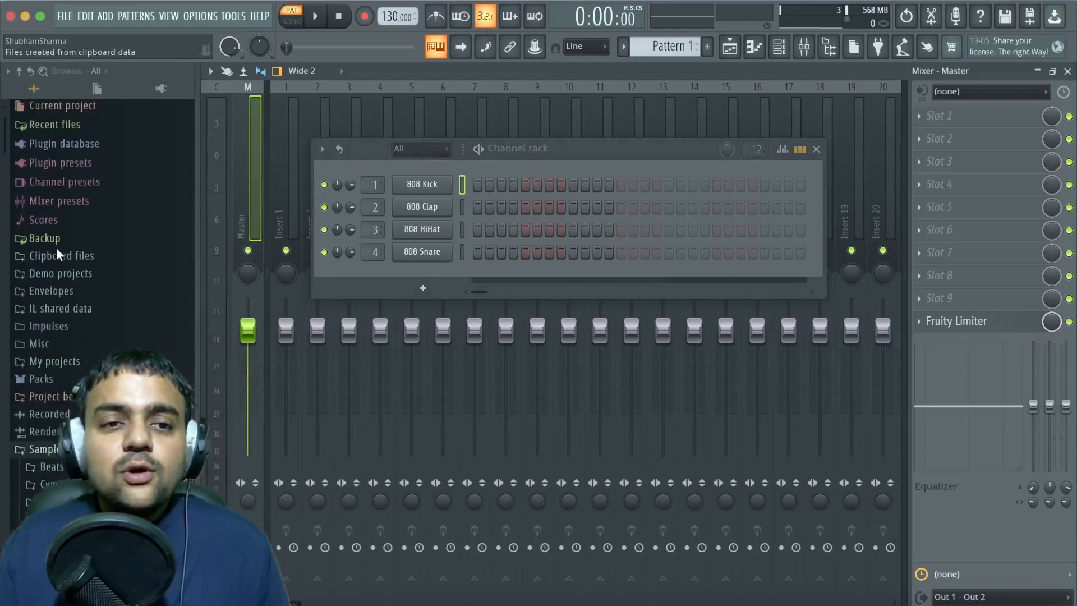
{"action": "mouse_move", "coordinate": [564, 150]}
{"action": "left_mouse_down"}
{"action": "mouse_move", "coordinate": [611, 161]}
{"action": "mouse_move", "coordinate": [550, 158]}
{"action": "left_mouse_up"}
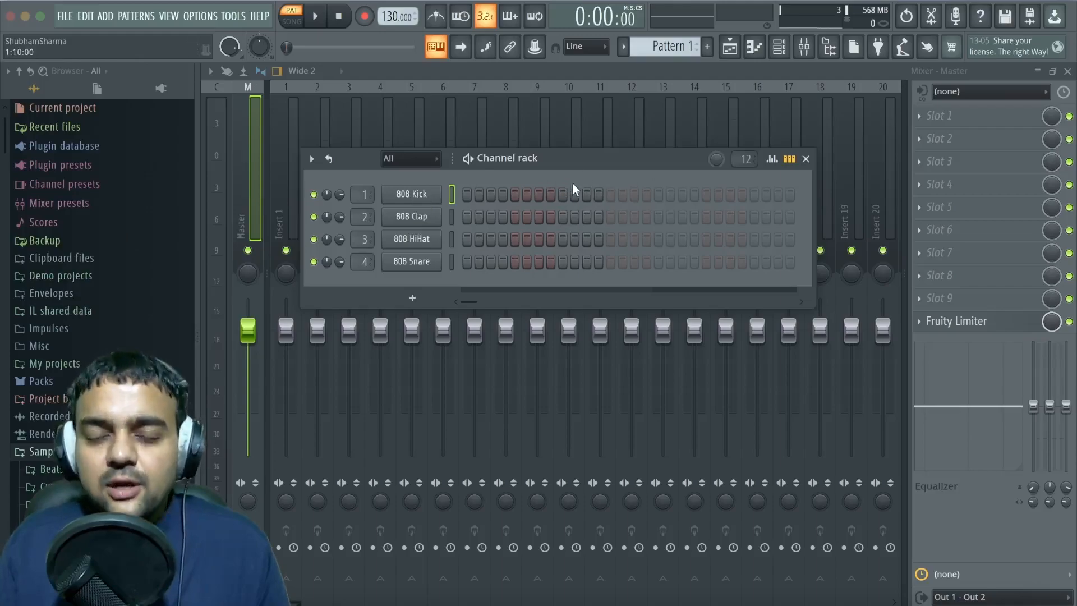
{"action": "left_click", "coordinate": [33, 452]}
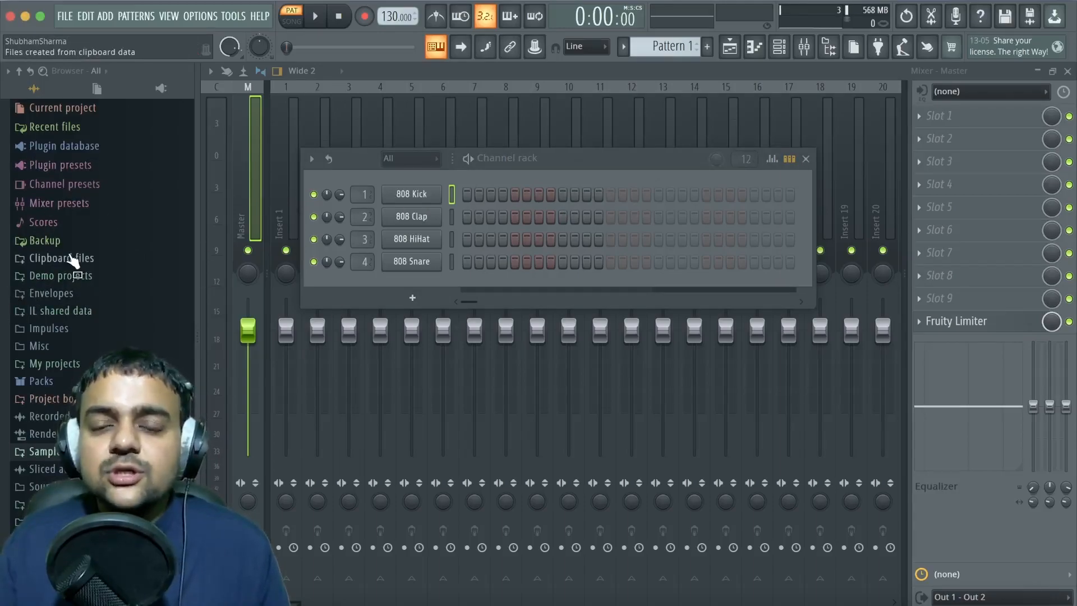
Examine the browser extra search folders in the file settings, including the folder picker for the second entry
{"action": "left_click", "coordinate": [192, 17]}
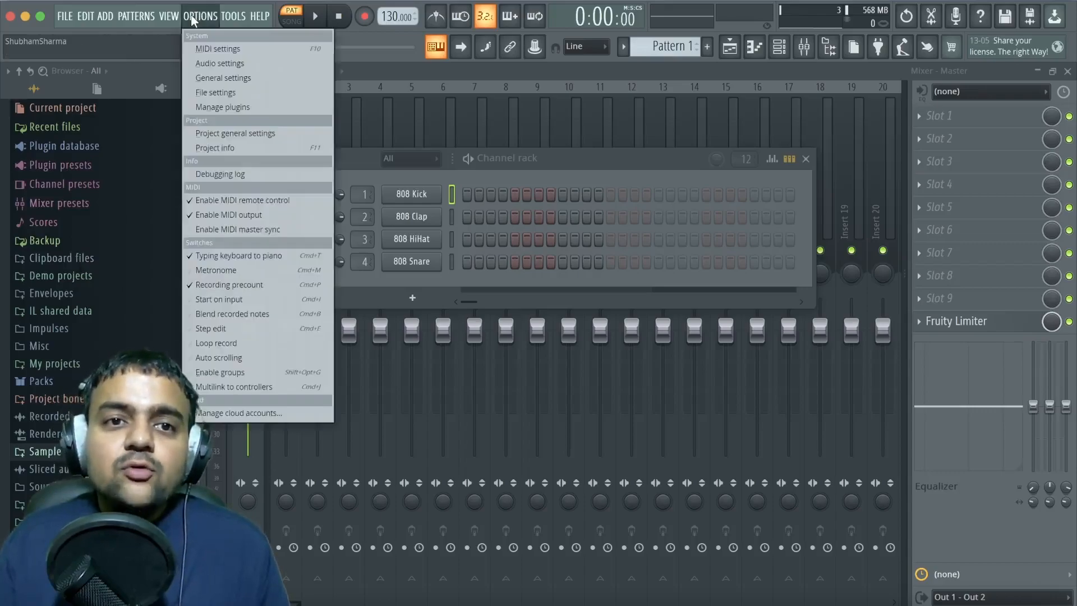
{"action": "left_click", "coordinate": [213, 92]}
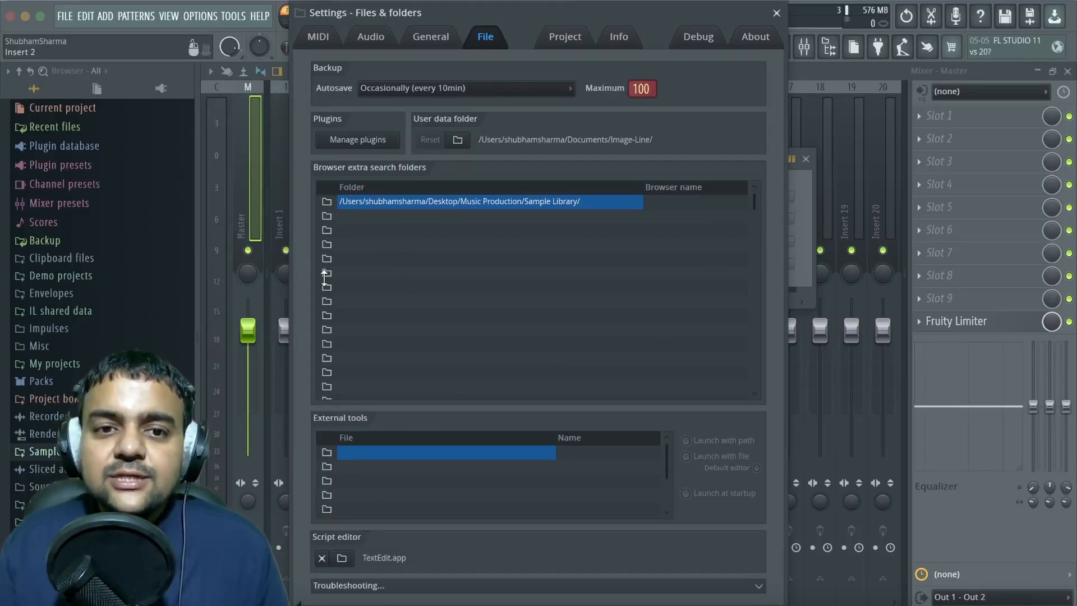
{"action": "left_click", "coordinate": [328, 218]}
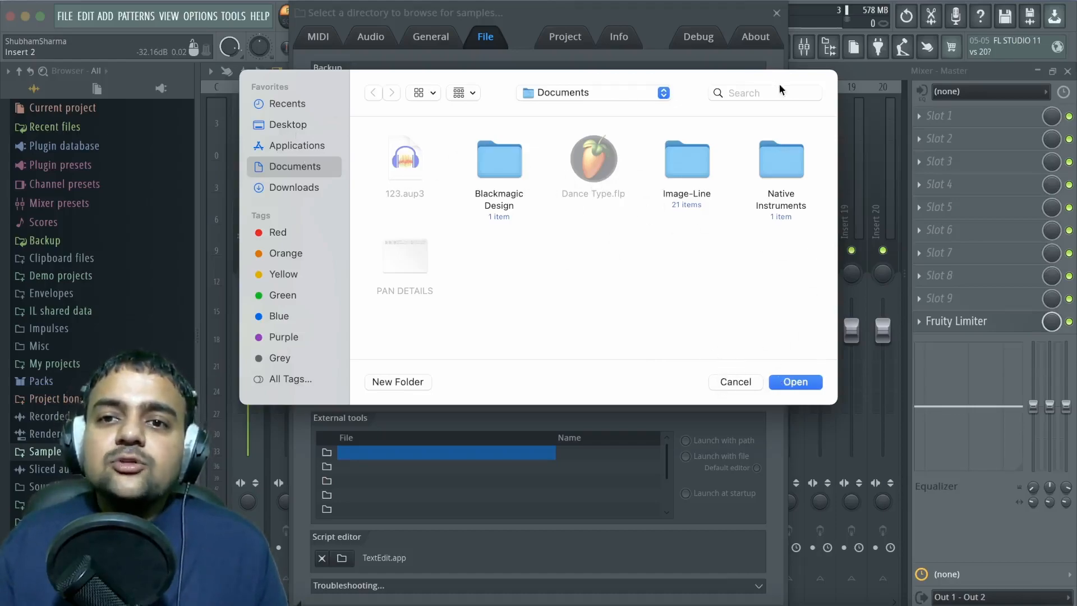
{"action": "left_click", "coordinate": [735, 382]}
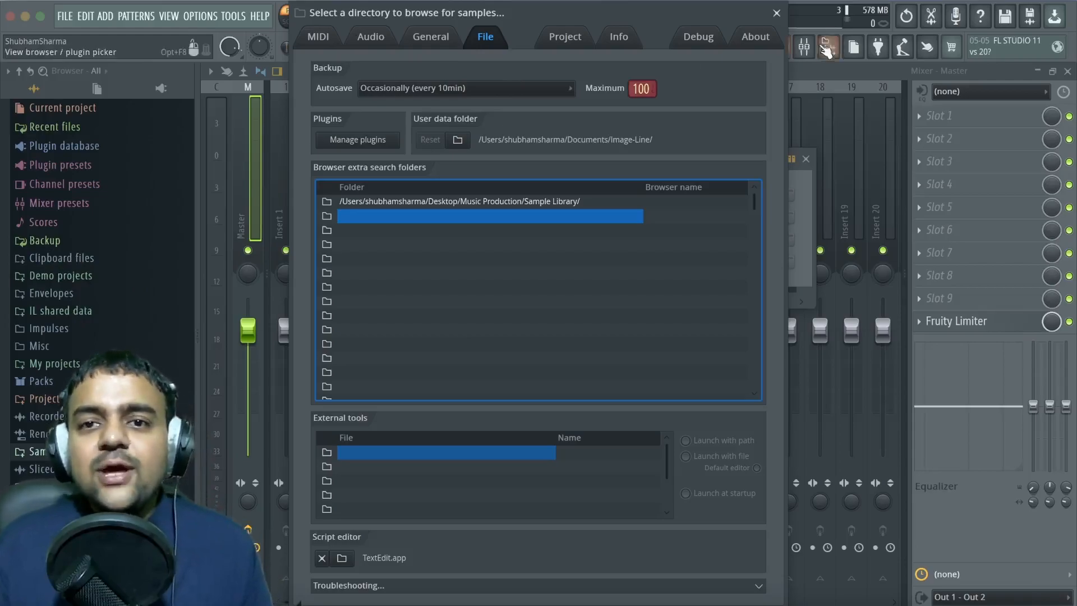
{"action": "left_click", "coordinate": [776, 13]}
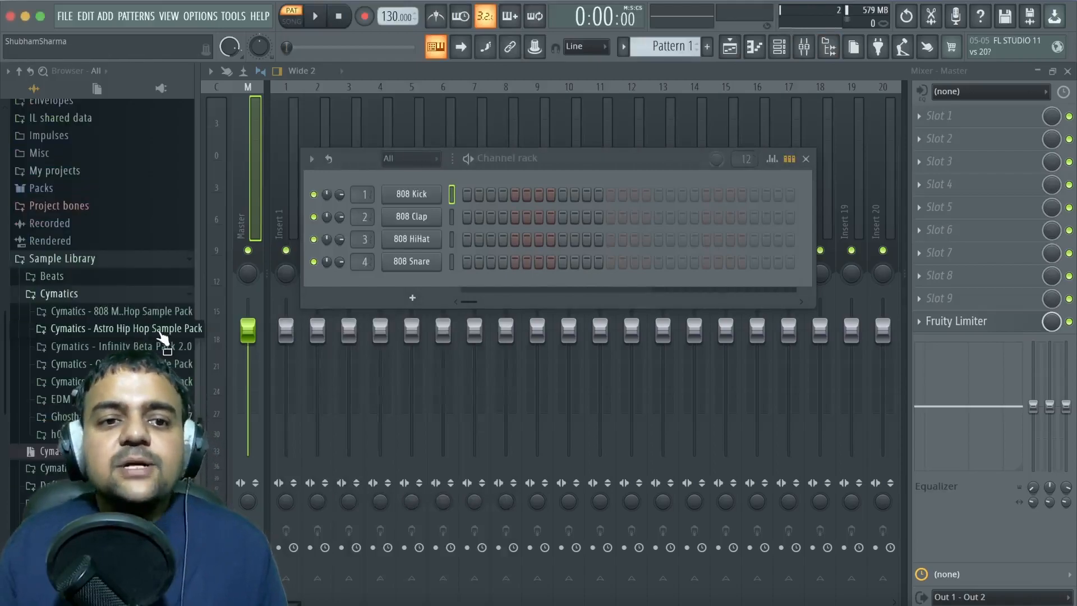
Expand the Cymatics - Astro Hip Hop Sample Pack folder in the Sample Library, and play and stop the empty pattern
{"action": "left_click", "coordinate": [159, 331]}
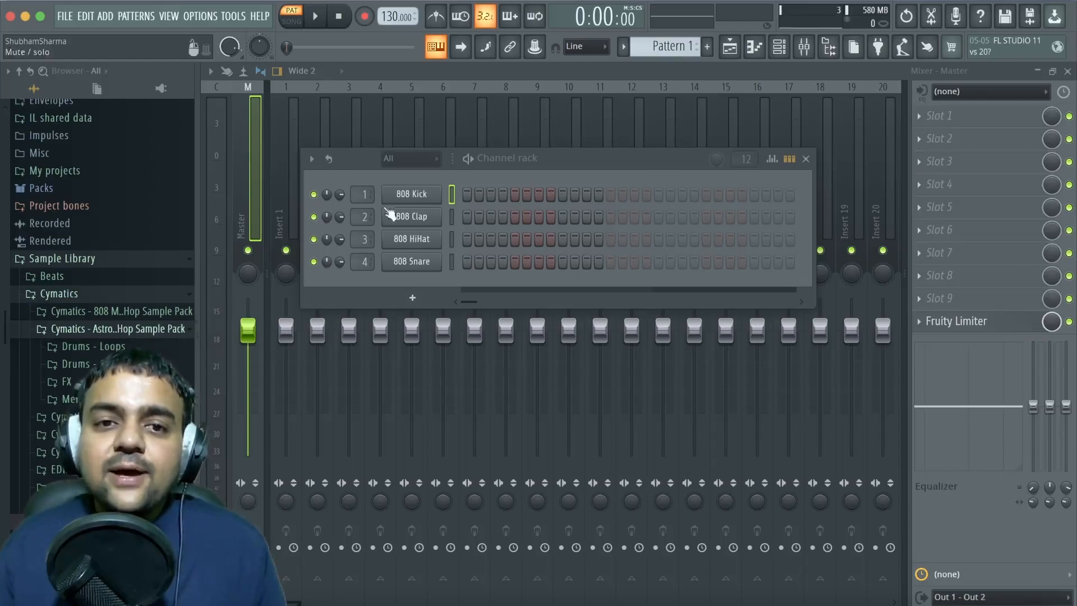
{"action": "key", "text": "space"}
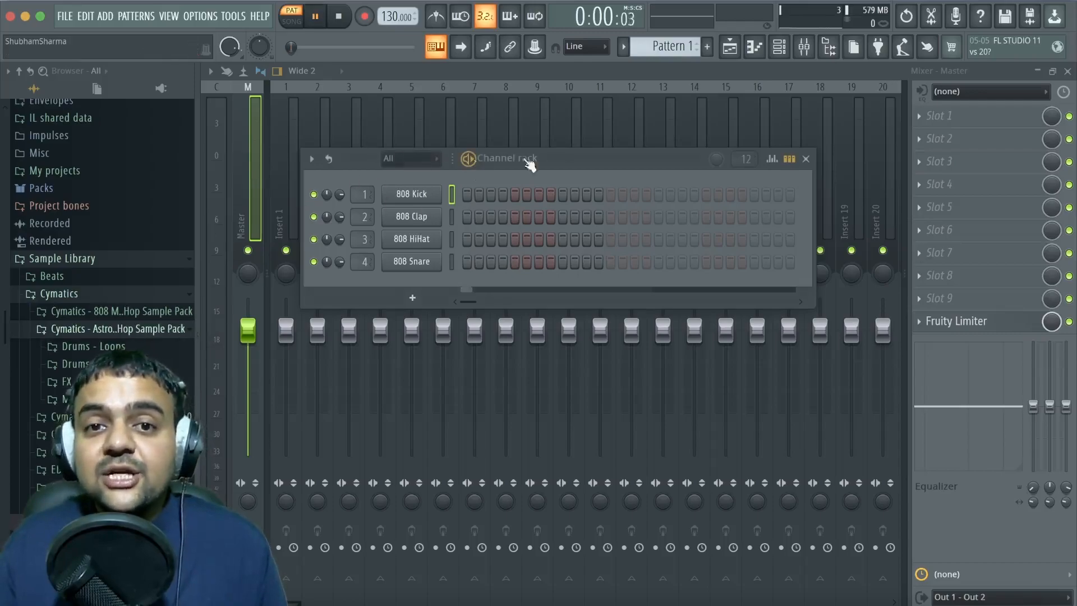
{"action": "key", "text": "space"}
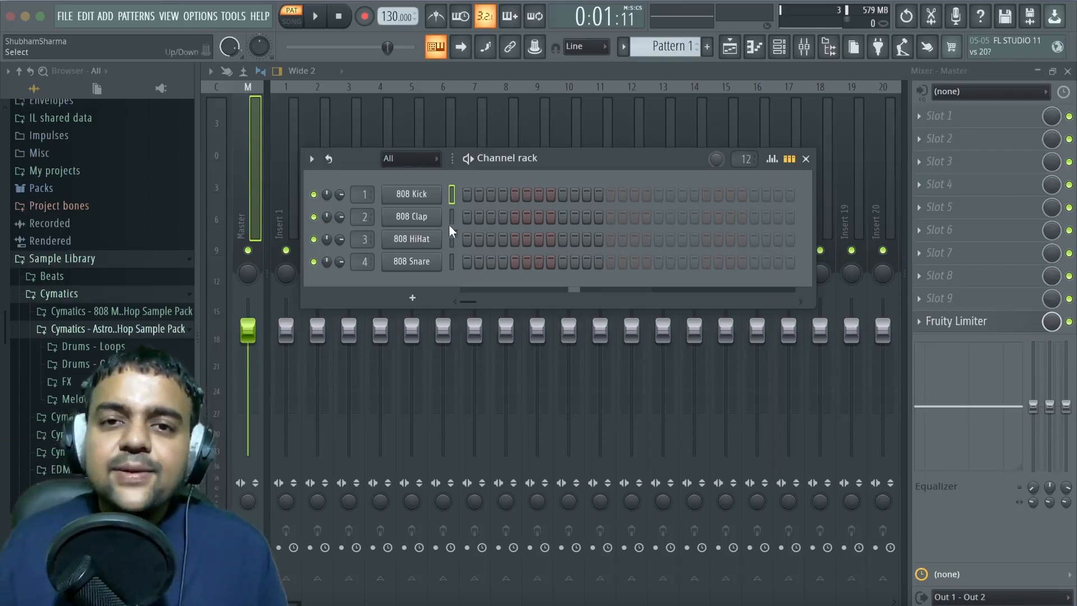
Audition the 808 Kick, 808 Clap, 808 HiHat and 808 Snare channels and view their waveforms in the Sampler
{"action": "left_click_drag", "start_coordinate": [535, 163], "coordinate": [598, 121]}
{"action": "left_click_drag", "start_coordinate": [578, 159], "coordinate": [525, 161]}
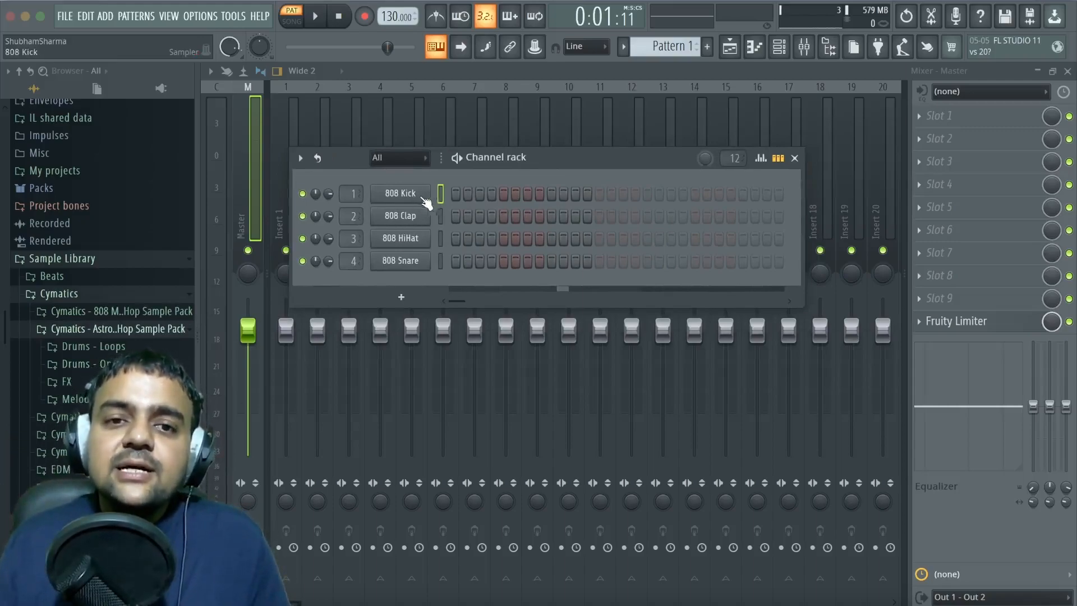
{"action": "left_click", "coordinate": [395, 193]}
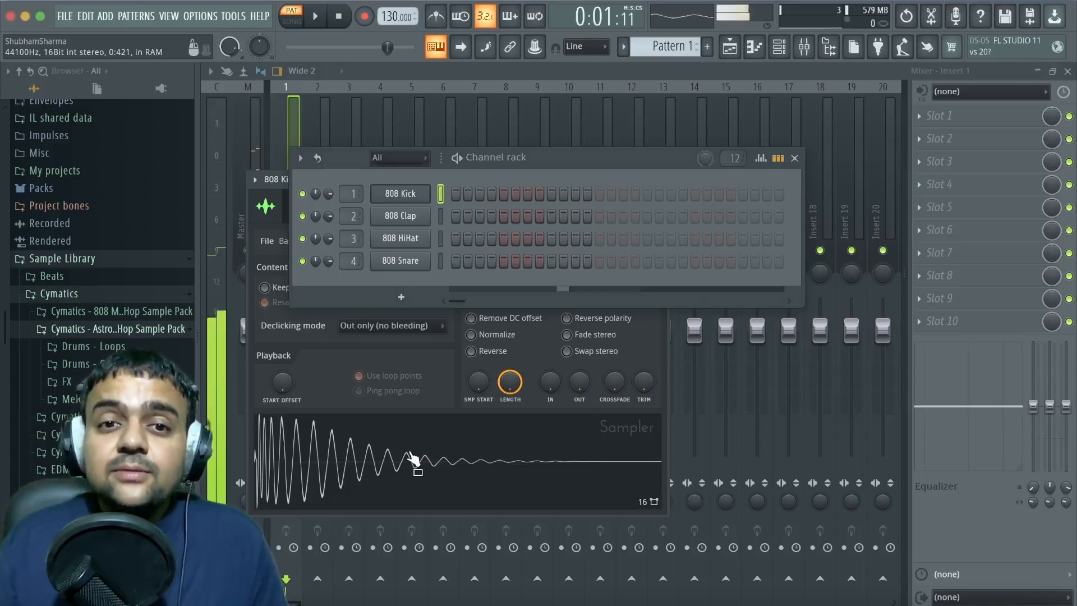
{"action": "left_click", "coordinate": [401, 225]}
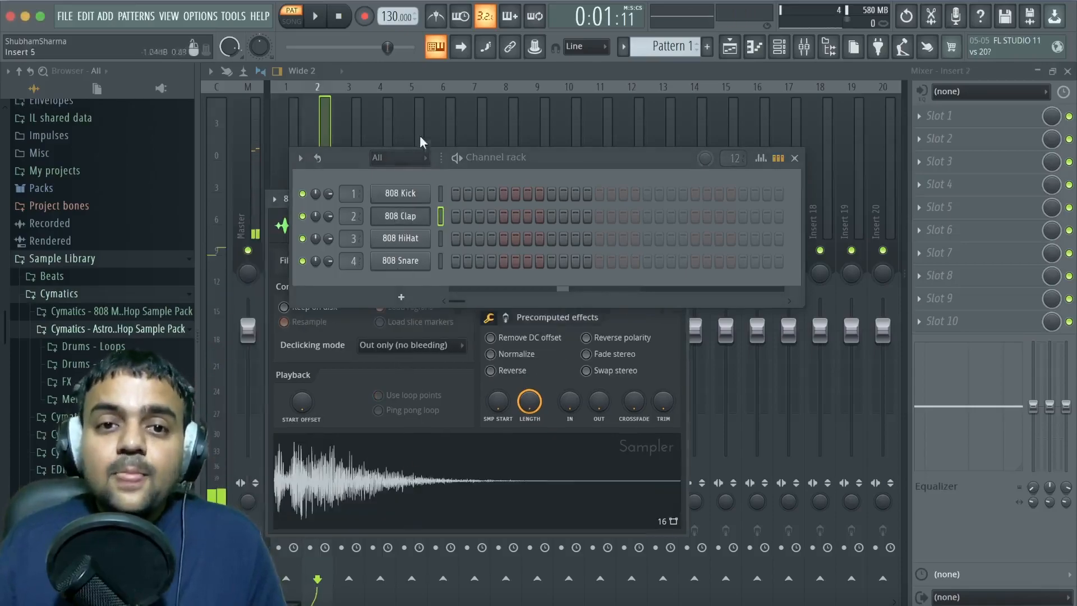
{"action": "left_click", "coordinate": [400, 239]}
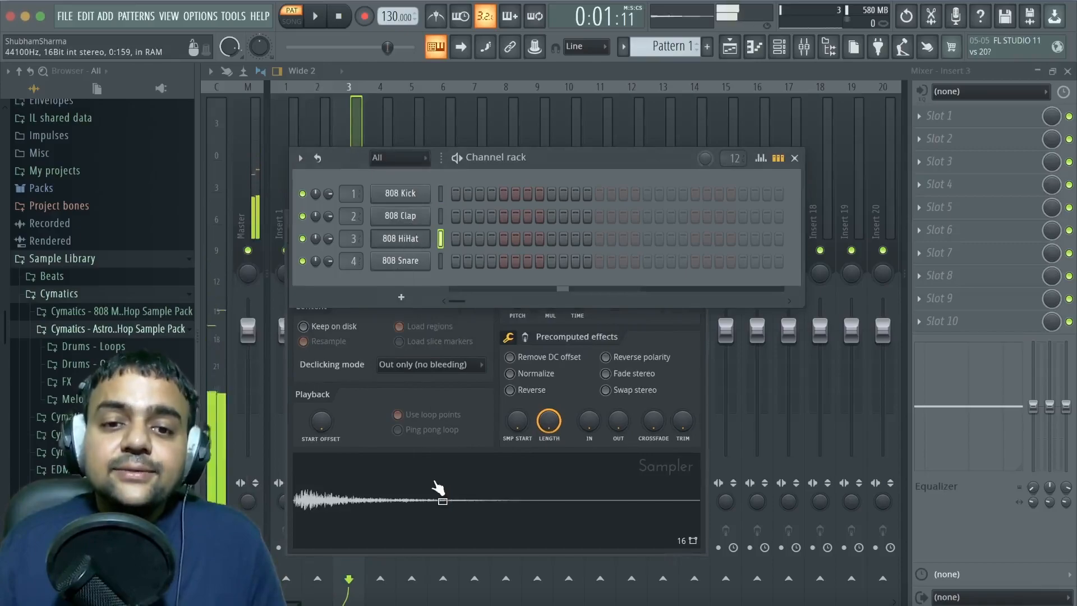
{"action": "left_click", "coordinate": [401, 261]}
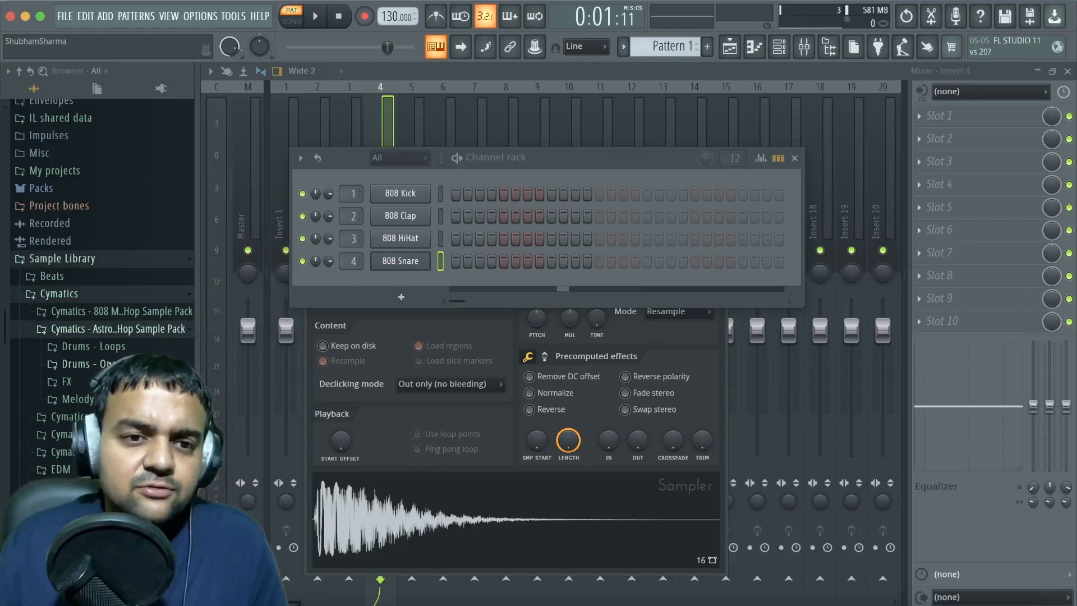
Expand the Drums - One Shots folder of the Astro pack and its Kicks subfolder
{"action": "scroll", "coordinate": [147, 341], "scroll_direction": "up", "scroll_amount": 1}
{"action": "scroll", "coordinate": [147, 341], "scroll_direction": "down", "scroll_amount": 3}
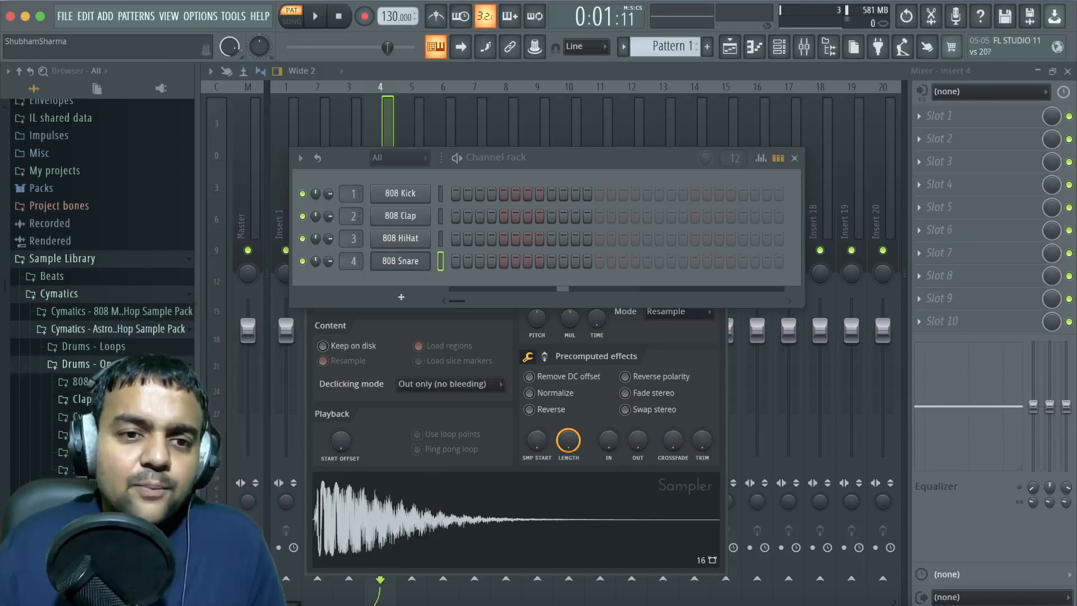
{"action": "left_click", "coordinate": [120, 312]}
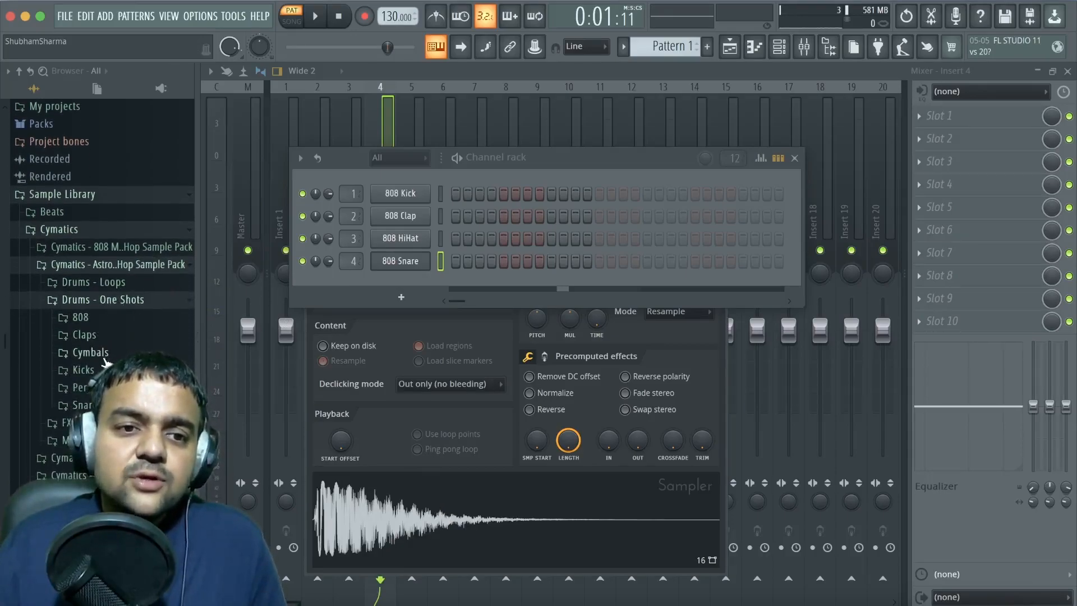
{"action": "scroll", "coordinate": [118, 354], "scroll_direction": "down", "scroll_amount": 1}
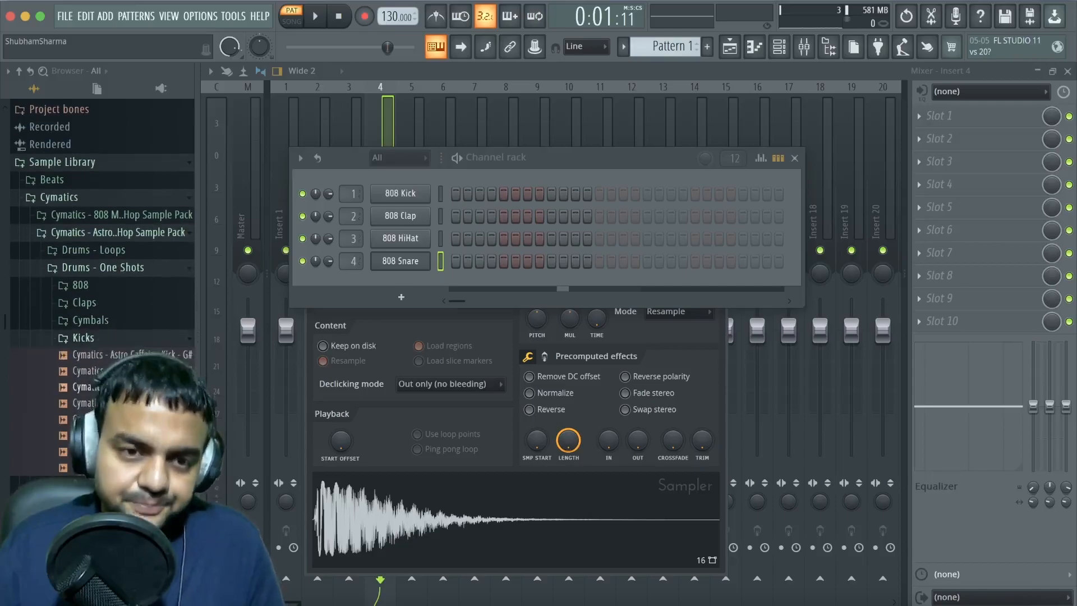
Audition the kick samples in the Kicks folder one after another
{"action": "left_click", "coordinate": [120, 340]}
{"action": "left_click", "coordinate": [123, 356]}
{"action": "left_click", "coordinate": [124, 371]}
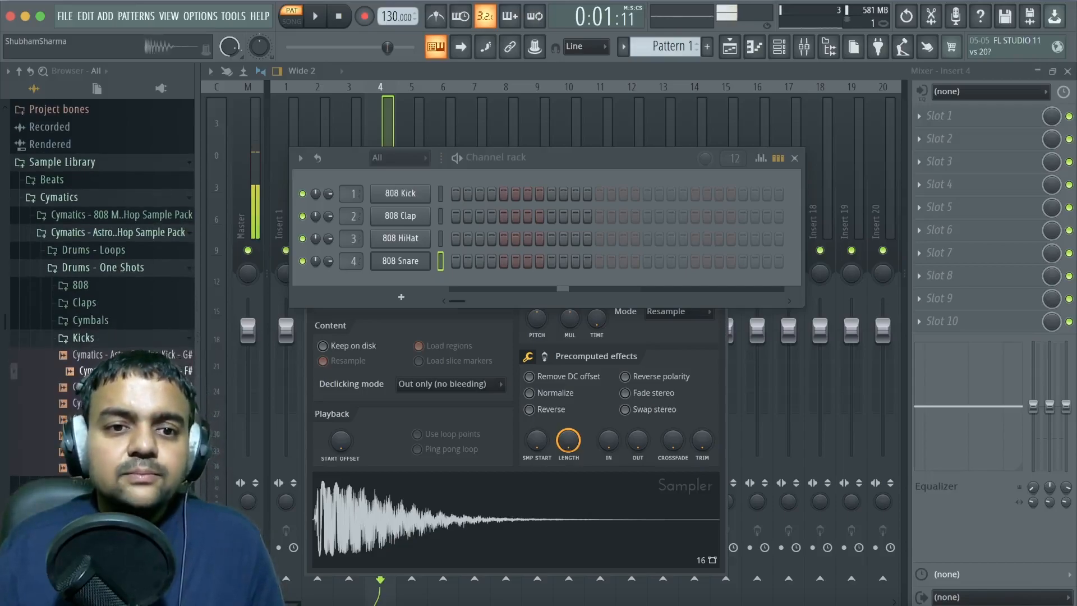
{"action": "left_click", "coordinate": [124, 387]}
{"action": "left_click", "coordinate": [124, 403]}
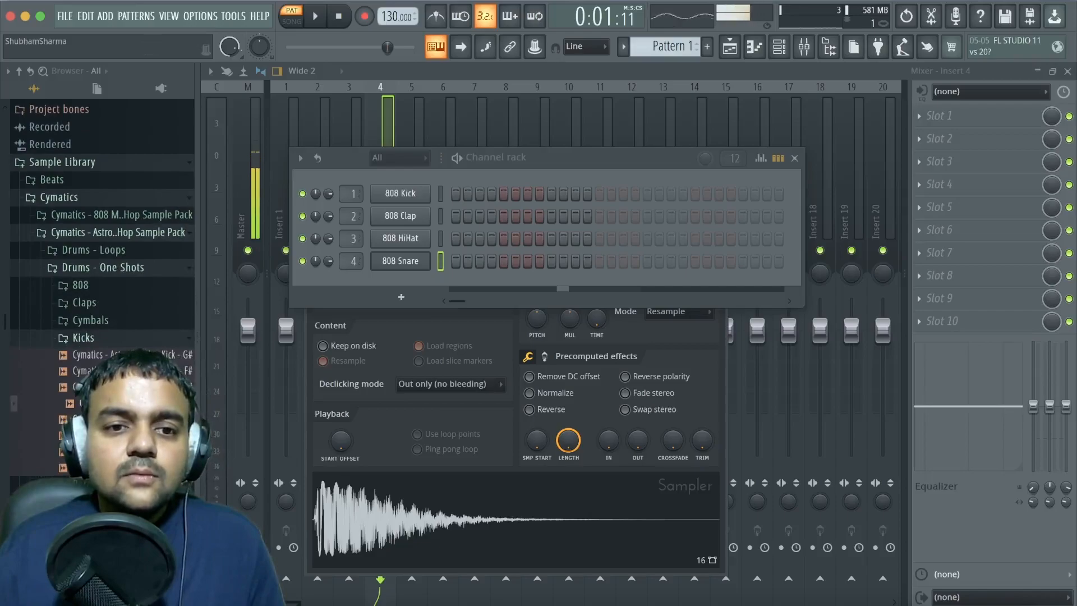
{"action": "left_click", "coordinate": [124, 419]}
{"action": "left_click", "coordinate": [124, 419]}
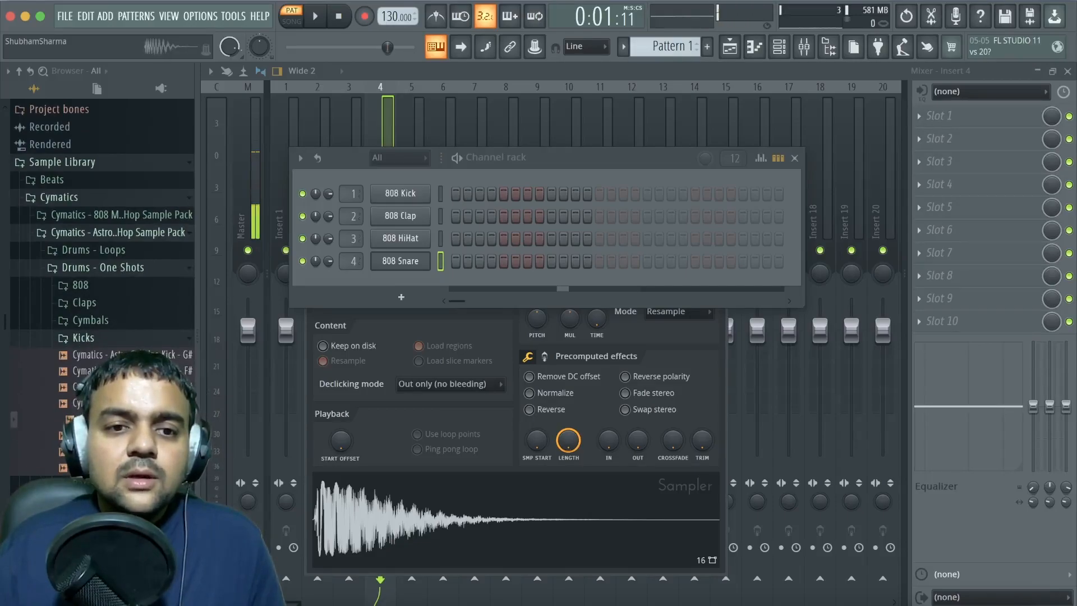
{"action": "left_click", "coordinate": [125, 436]}
{"action": "left_click", "coordinate": [124, 451]}
Replay the first kicks and replace the 808 Kick channel's sound with the folder's second sample, the F# Cymatics kick
{"action": "left_click_drag", "start_coordinate": [125, 468], "coordinate": [166, 341]}
{"action": "left_click", "coordinate": [146, 354]}
{"action": "left_click", "coordinate": [141, 371]}
{"action": "left_click", "coordinate": [140, 370]}
{"action": "left_click", "coordinate": [140, 370]}
{"action": "left_click_drag", "start_coordinate": [141, 371], "coordinate": [387, 198]}
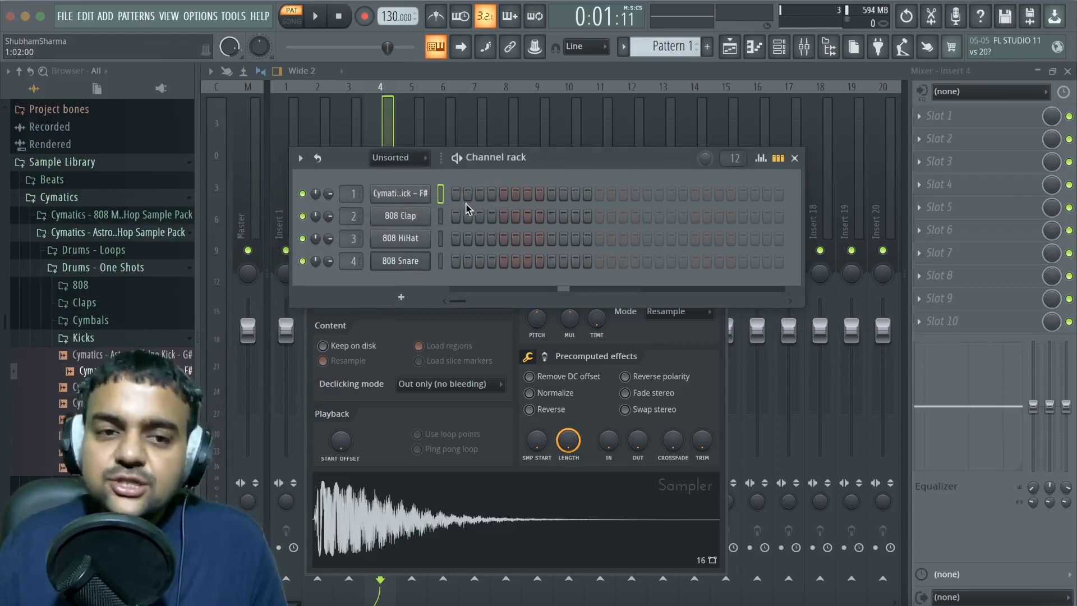
Audition the samples in the Claps folder and replace the 808 Clap channel's sound with Cymatics - Astro Tint Clap
{"action": "left_click", "coordinate": [84, 338]}
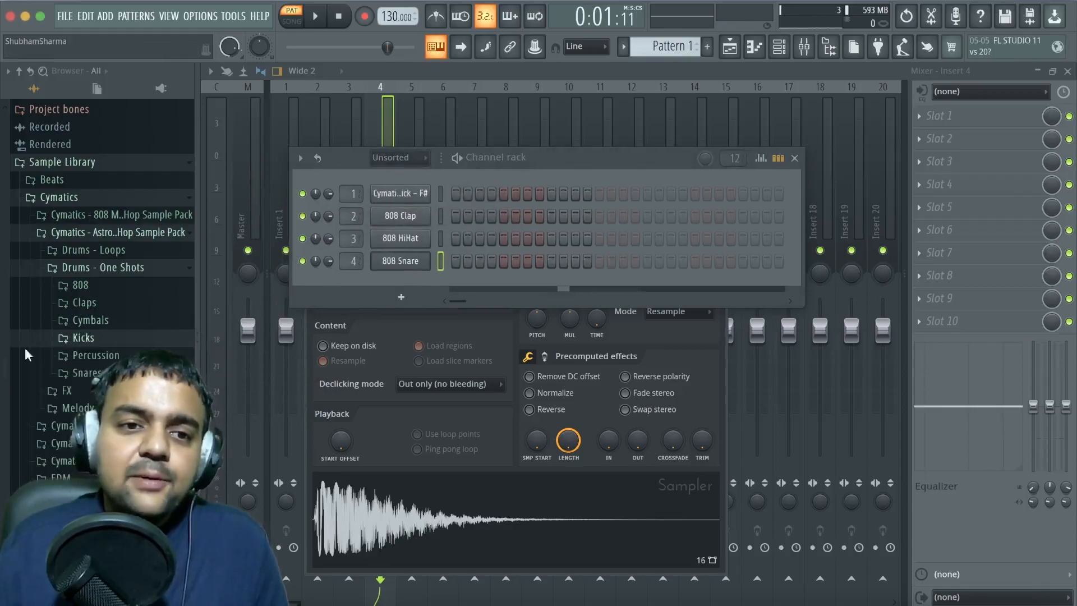
{"action": "left_click", "coordinate": [94, 306]}
{"action": "left_click", "coordinate": [117, 321]}
{"action": "left_click", "coordinate": [128, 336]}
{"action": "left_click", "coordinate": [130, 353]}
{"action": "left_click", "coordinate": [130, 368]}
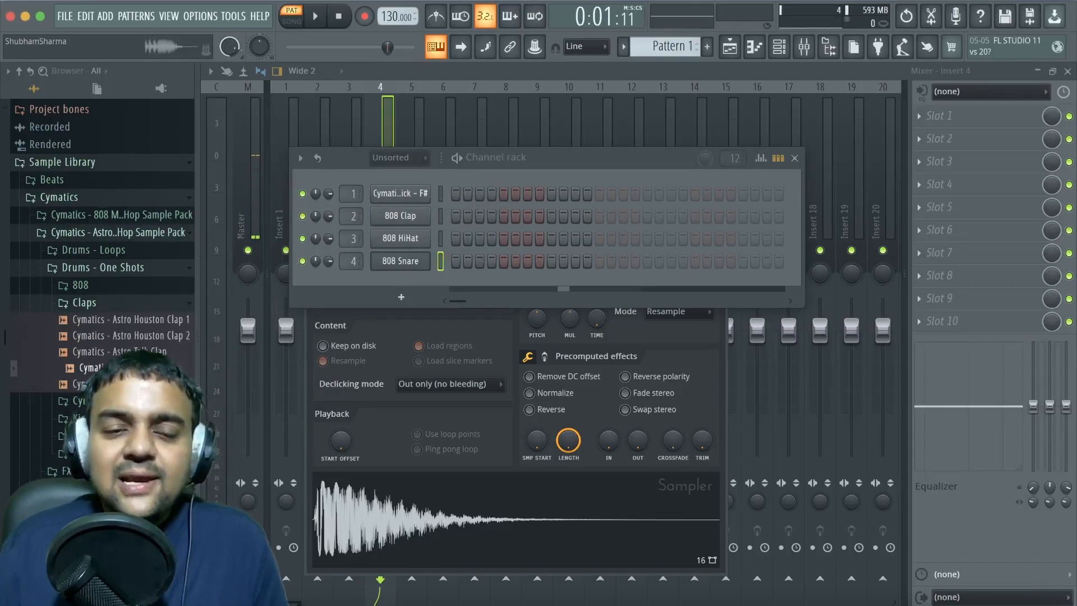
{"action": "left_click_drag", "start_coordinate": [130, 369], "coordinate": [407, 216]}
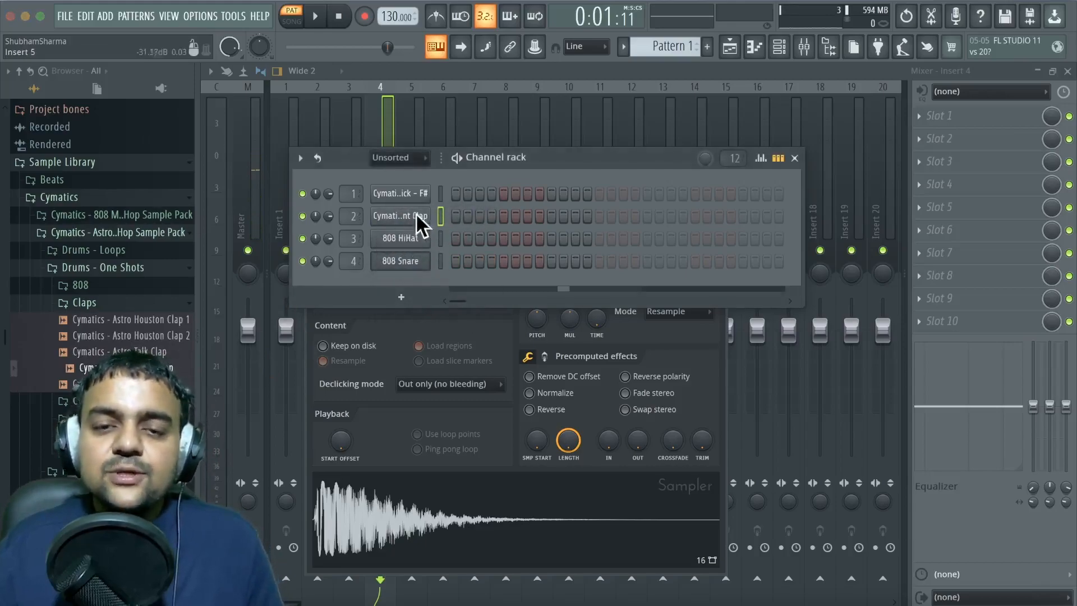
Collapse the Claps folder and audition the samples in the Hihats subfolder of Cymbals one after another
{"action": "left_click", "coordinate": [89, 303]}
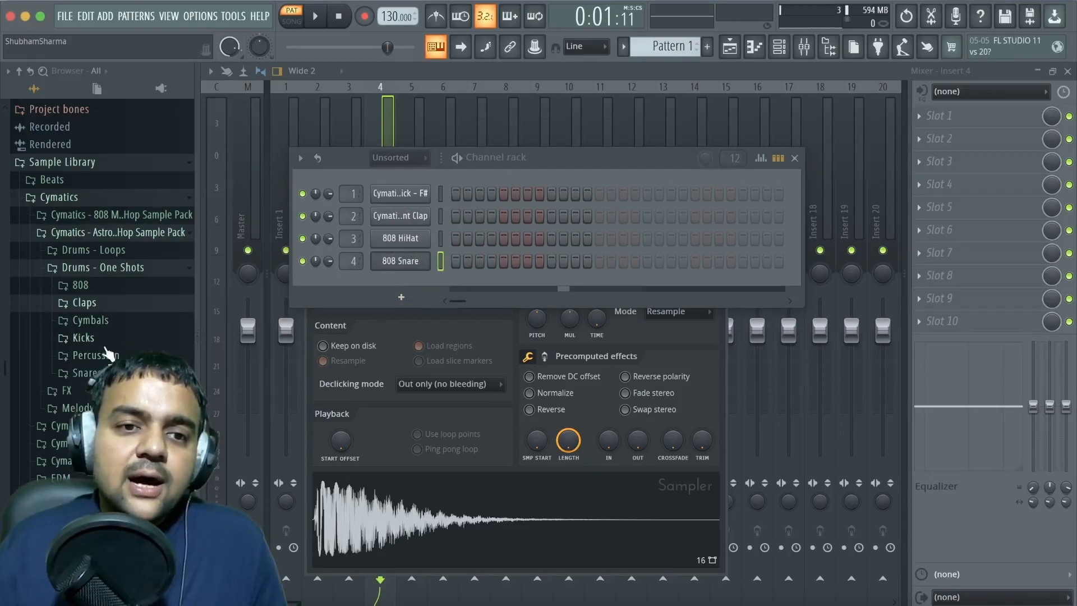
{"action": "left_click", "coordinate": [89, 321]}
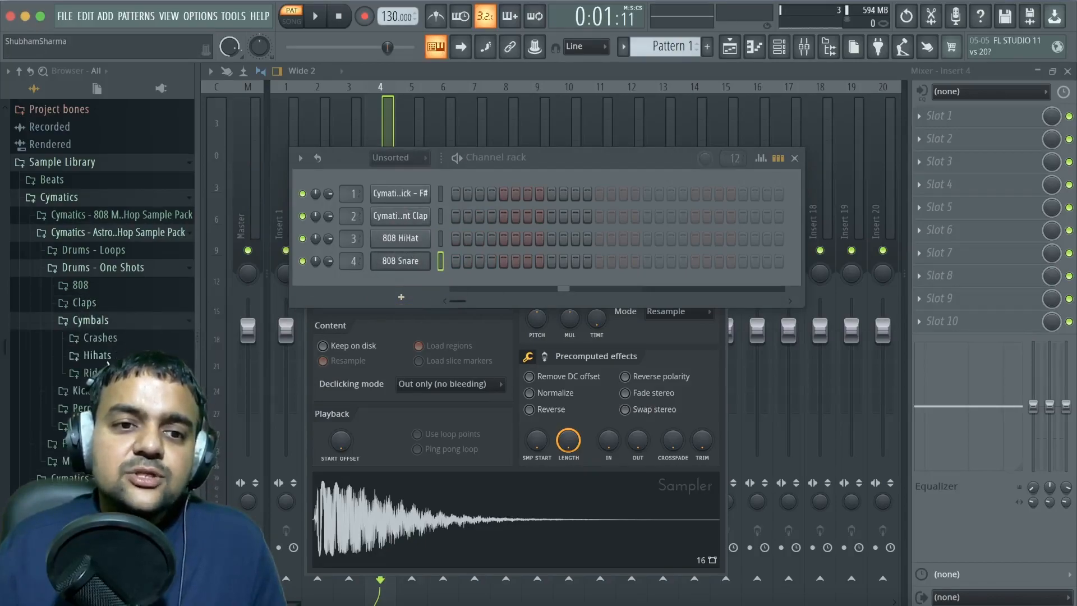
{"action": "left_click", "coordinate": [96, 356]}
{"action": "key", "text": "Down"}
{"action": "key", "text": "Down"}
{"action": "key", "text": "Down"}
{"action": "key", "text": "Down"}
{"action": "key", "text": "Down"}
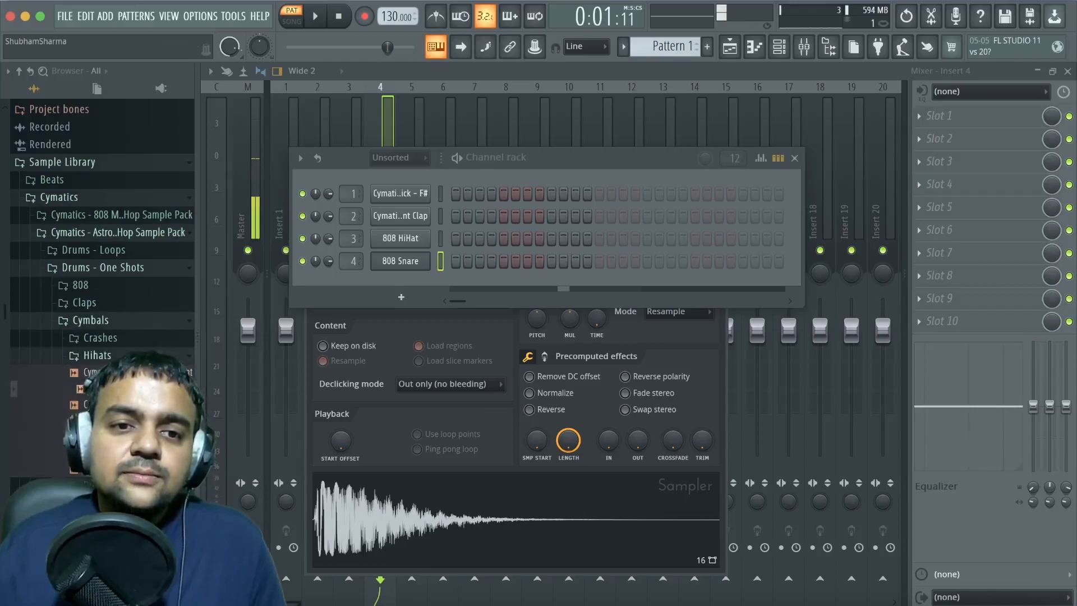
{"action": "key", "text": "Down"}
{"action": "key", "text": "Down"}
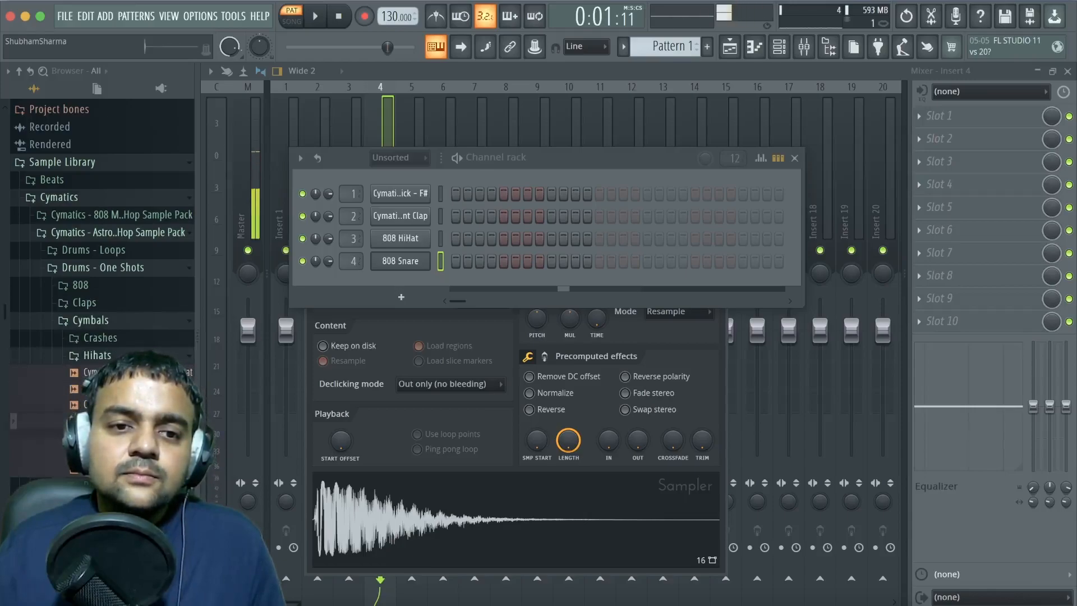
Replace the 808 HiHat channel's sound with Cymatics - Astro Talk Hihat 2 and collapse the Hihats folder
{"action": "key", "text": "Up"}
{"action": "mouse_move", "coordinate": [113, 453]}
{"action": "left_mouse_down"}
{"action": "mouse_move", "coordinate": [402, 291]}
{"action": "mouse_move", "coordinate": [400, 242]}
{"action": "left_mouse_up"}
{"action": "left_click", "coordinate": [100, 355]}
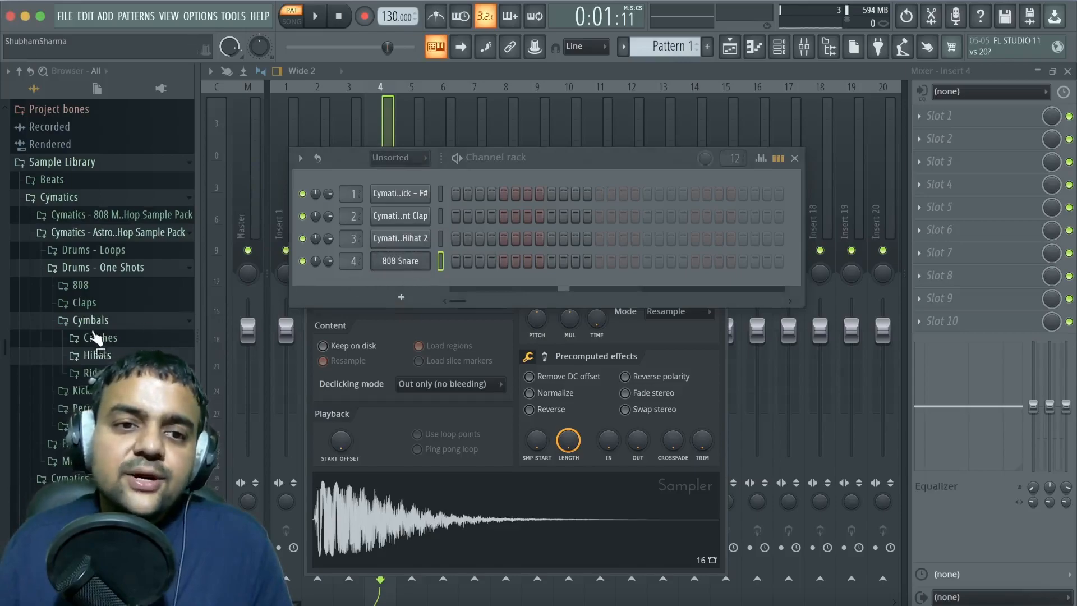
Audition the first samples in the Snares folder and replace the 808 Snare channel's sound with Cymatics - Astro Bystander Snare - G#
{"action": "left_click", "coordinate": [126, 315]}
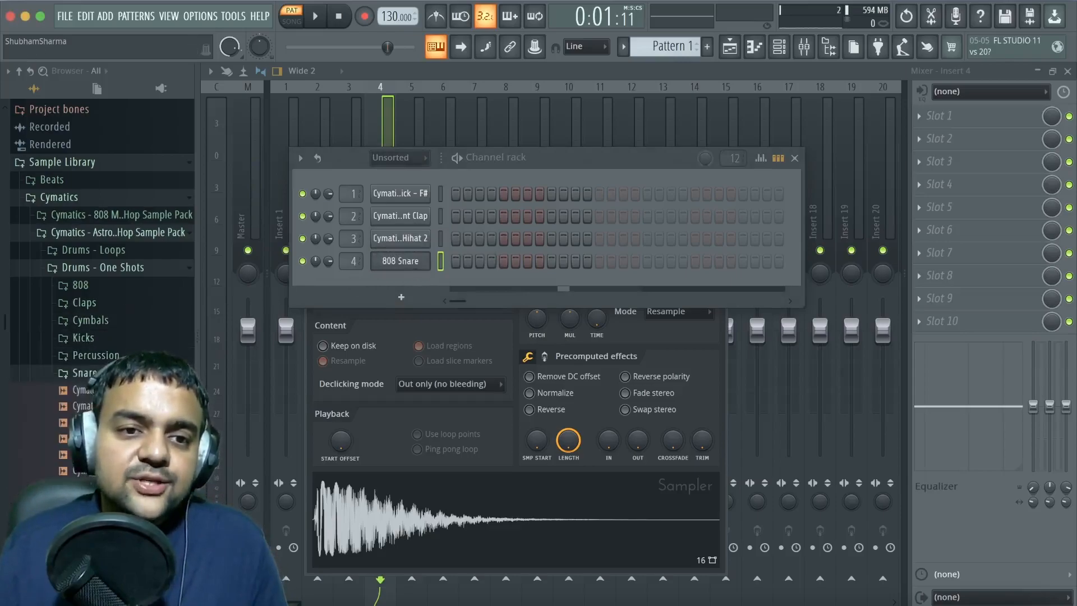
{"action": "scroll", "coordinate": [101, 247], "scroll_direction": "up", "scroll_amount": 2}
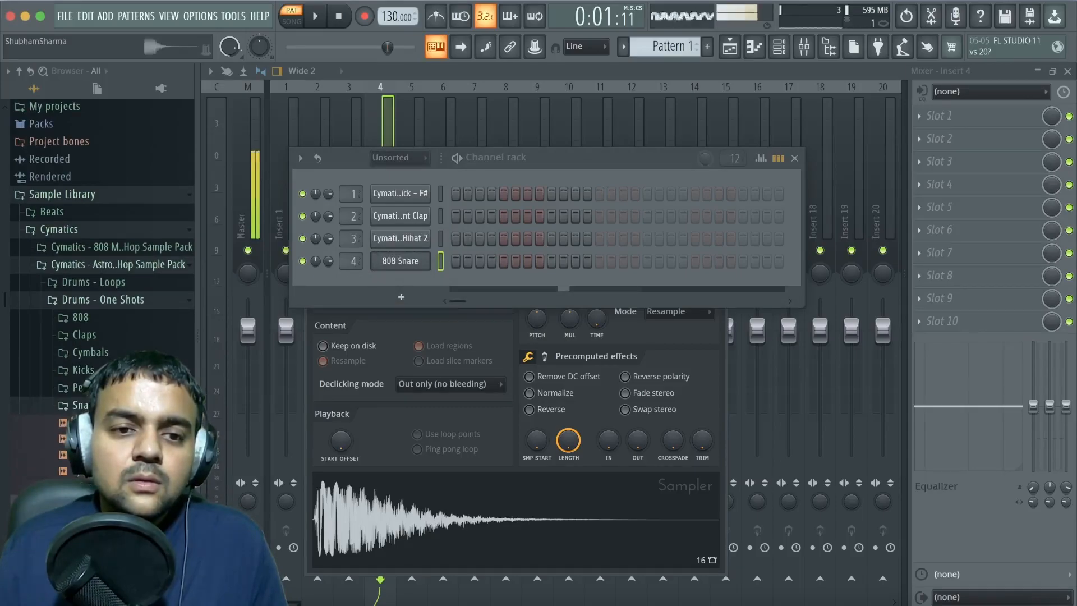
{"action": "left_click", "coordinate": [129, 422]}
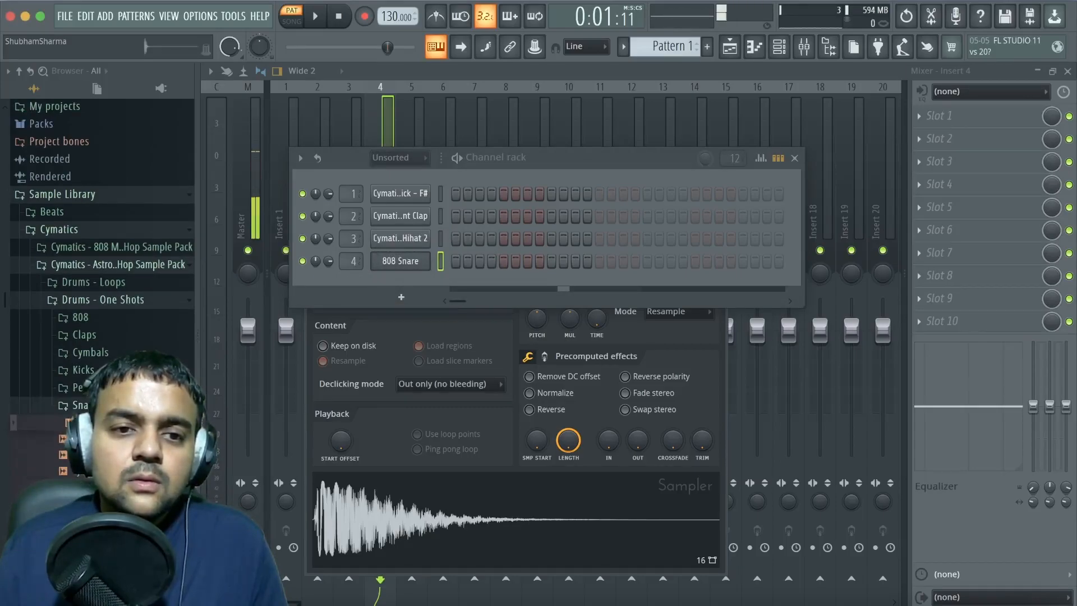
{"action": "left_click", "coordinate": [129, 423]}
{"action": "left_click", "coordinate": [129, 439]}
{"action": "left_click", "coordinate": [129, 422]}
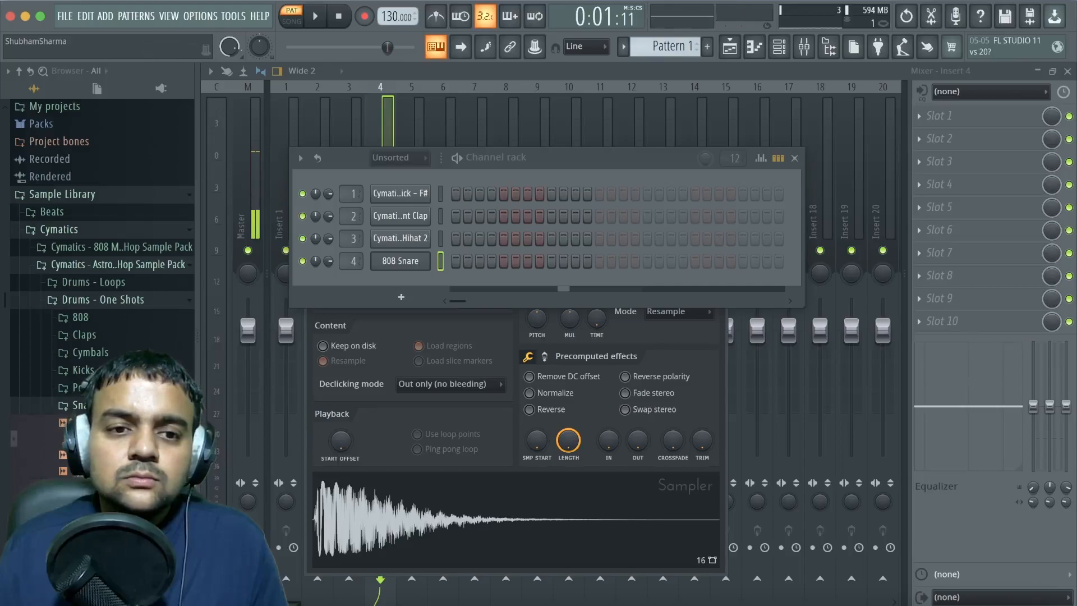
{"action": "left_click", "coordinate": [129, 423]}
{"action": "left_click", "coordinate": [129, 423]}
{"action": "left_click_drag", "start_coordinate": [130, 423], "coordinate": [400, 270]}
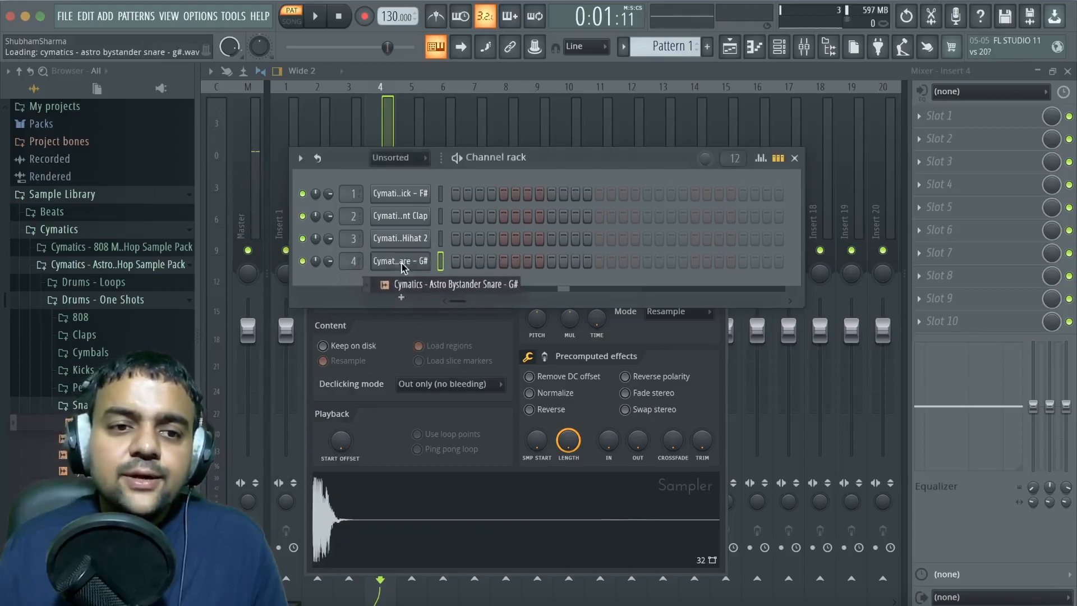
Audition the samples in the Percussion folder and add the Cymatics Astro Tint Percussion Shot as a new channel below the snare
{"action": "left_click", "coordinate": [94, 409]}
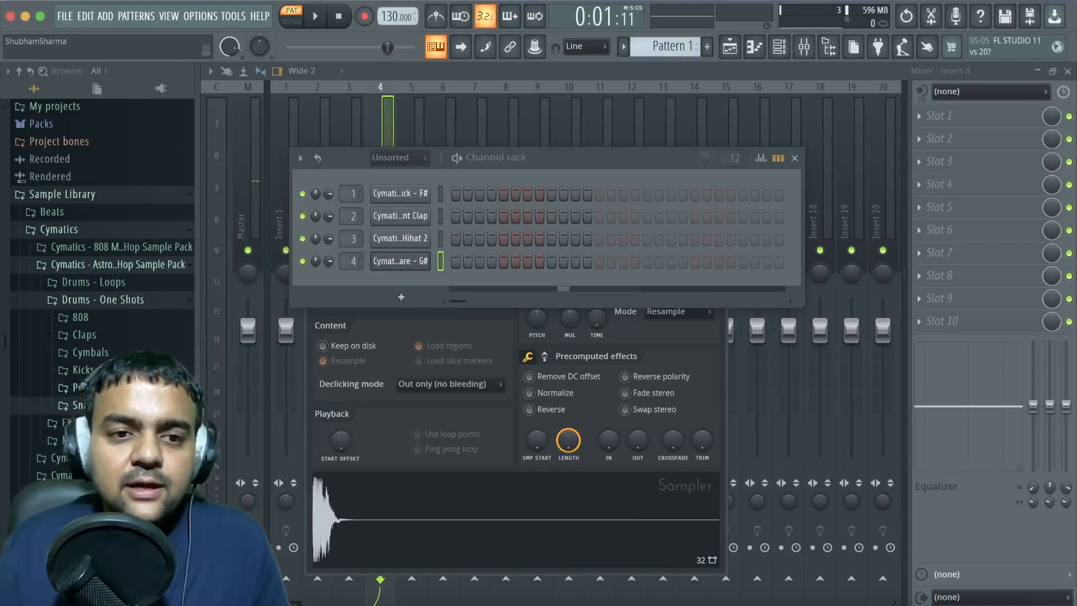
{"action": "left_click", "coordinate": [94, 387]}
{"action": "left_click", "coordinate": [95, 405]}
{"action": "left_click", "coordinate": [94, 437]}
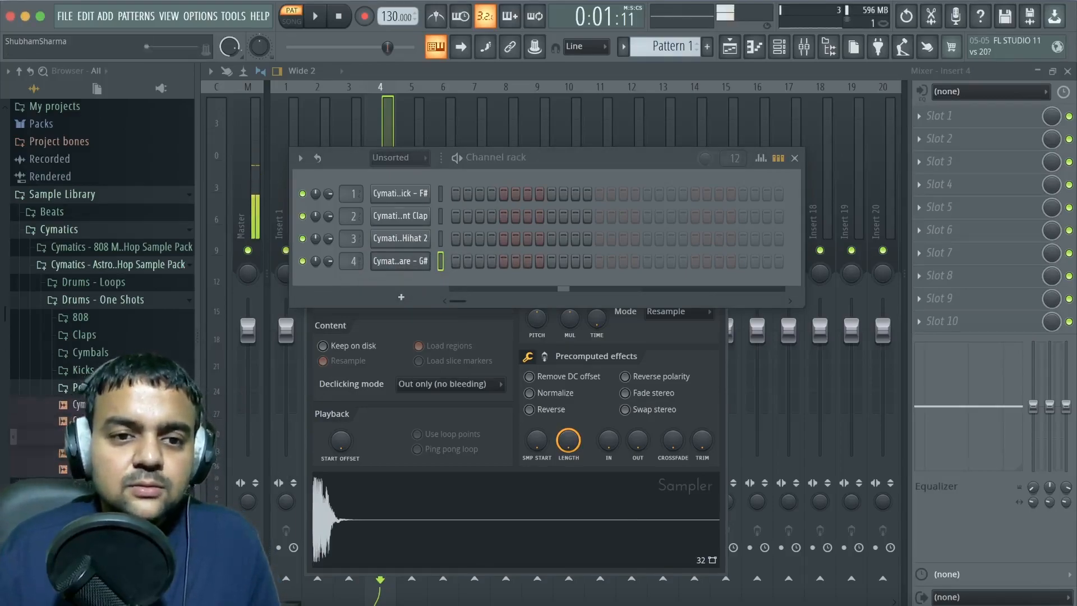
{"action": "left_click", "coordinate": [94, 453]}
{"action": "left_click", "coordinate": [94, 452]}
{"action": "left_click", "coordinate": [94, 453]}
{"action": "left_click_drag", "start_coordinate": [94, 453], "coordinate": [383, 282]}
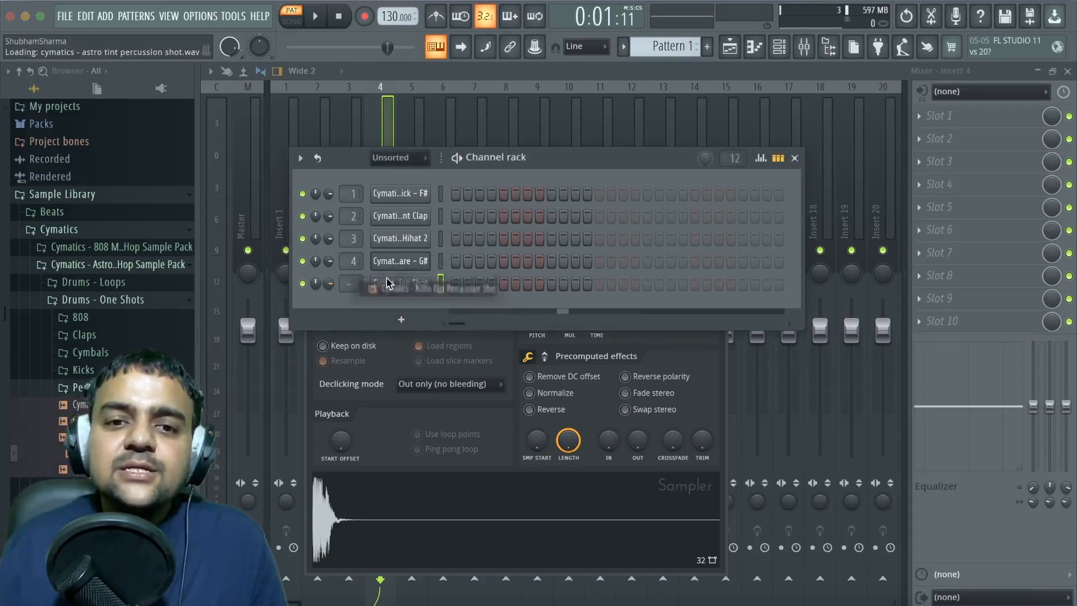
Open the Astro Tint Percussion Shot in a second new channel and delete that duplicate channel
{"action": "right_click", "coordinate": [135, 579]}
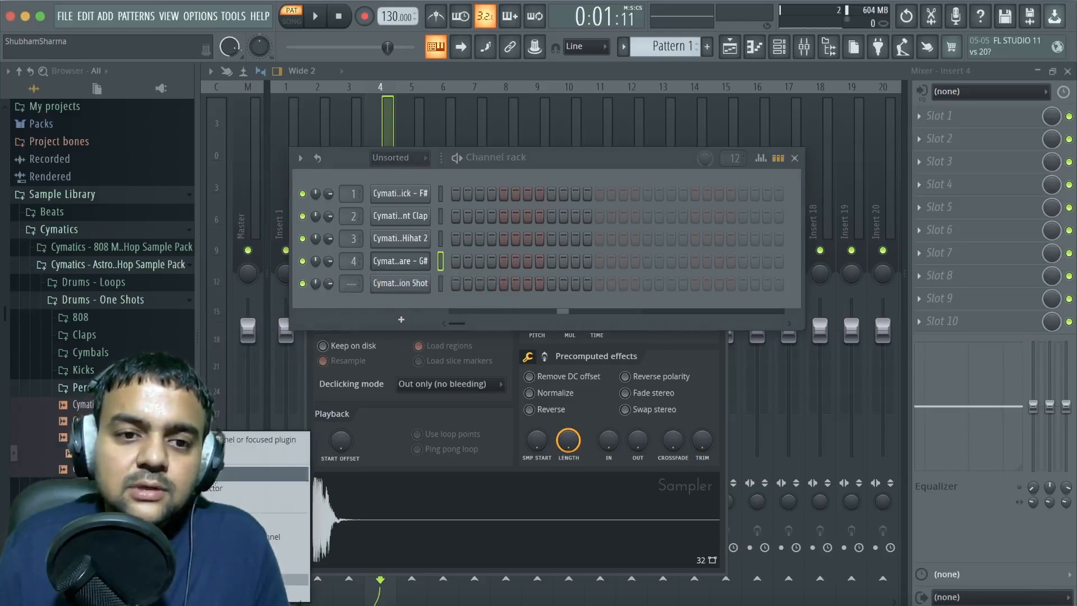
{"action": "left_click", "coordinate": [225, 455]}
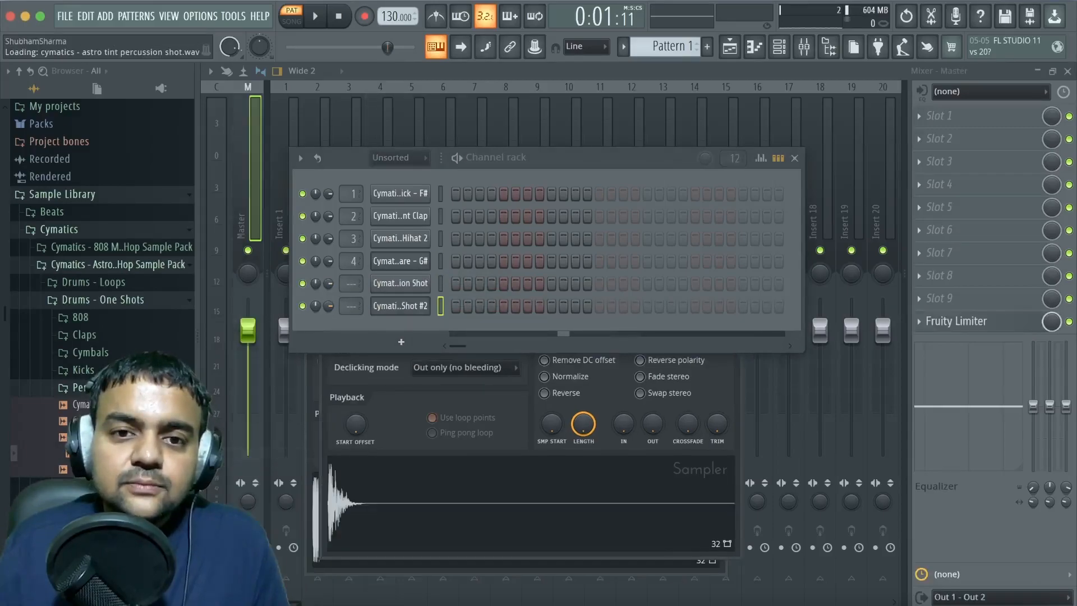
{"action": "right_click", "coordinate": [427, 304]}
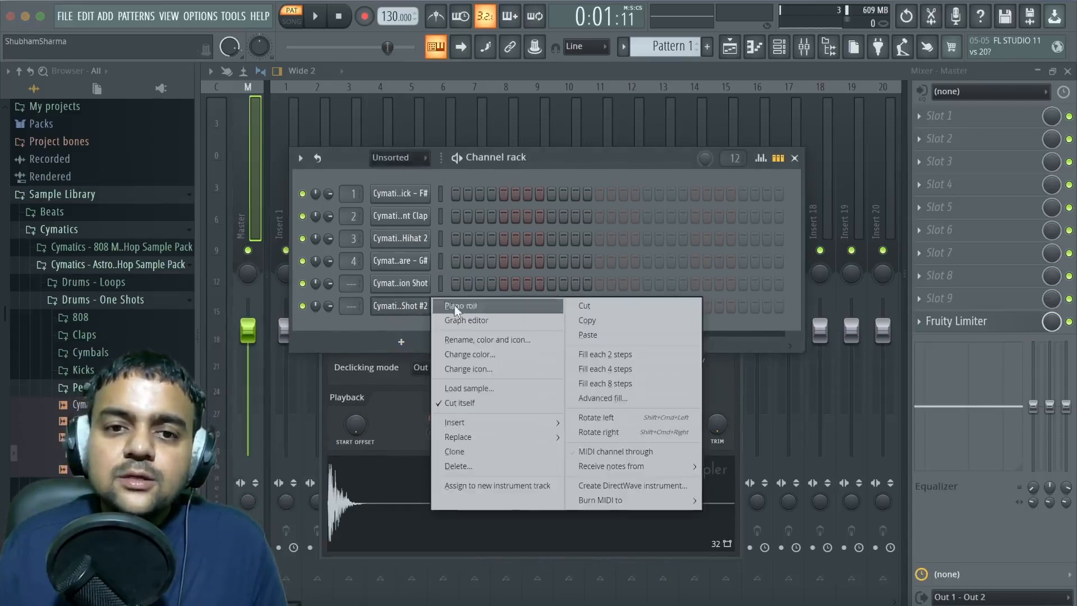
{"action": "left_click", "coordinate": [466, 466]}
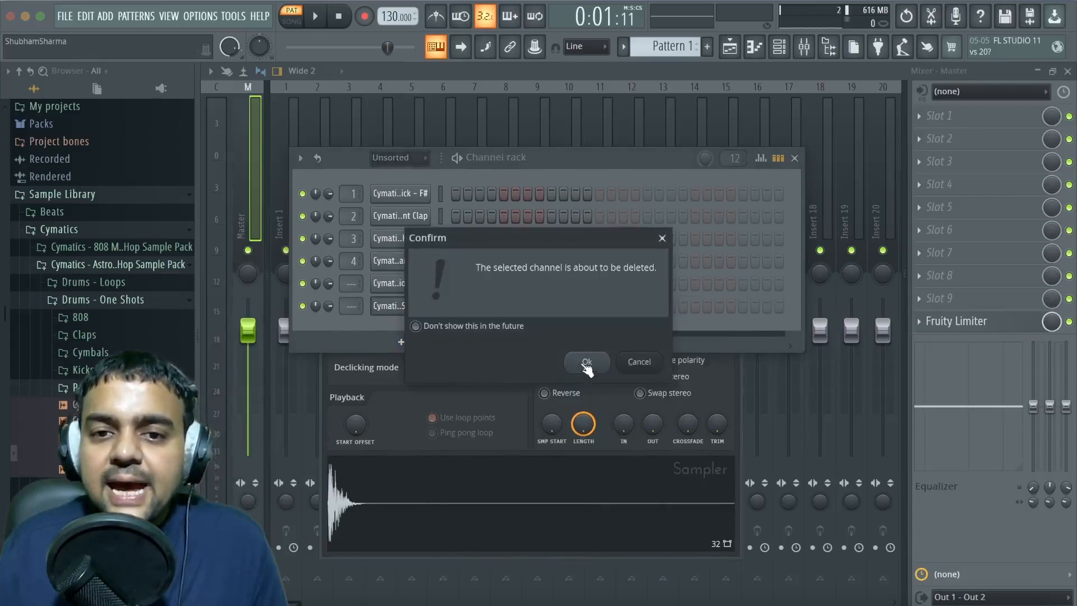
{"action": "left_click", "coordinate": [580, 365]}
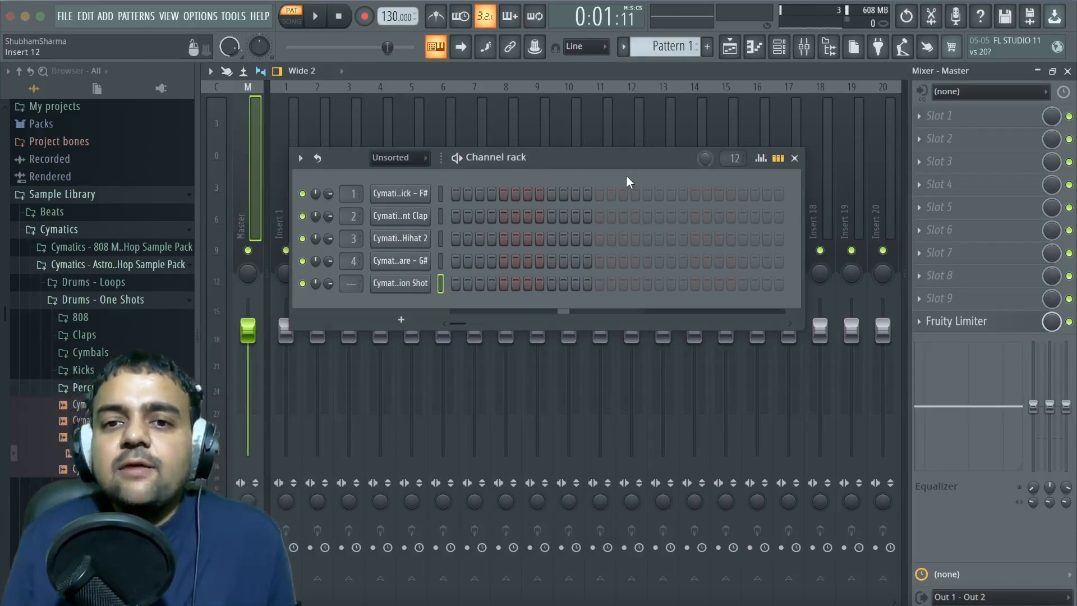
Try routing the kick channel to the Master and set its target mixer track back to 1
{"action": "mouse_move", "coordinate": [620, 166]}
{"action": "left_mouse_down"}
{"action": "mouse_move", "coordinate": [657, 144]}
{"action": "mouse_move", "coordinate": [623, 182]}
{"action": "left_mouse_up"}
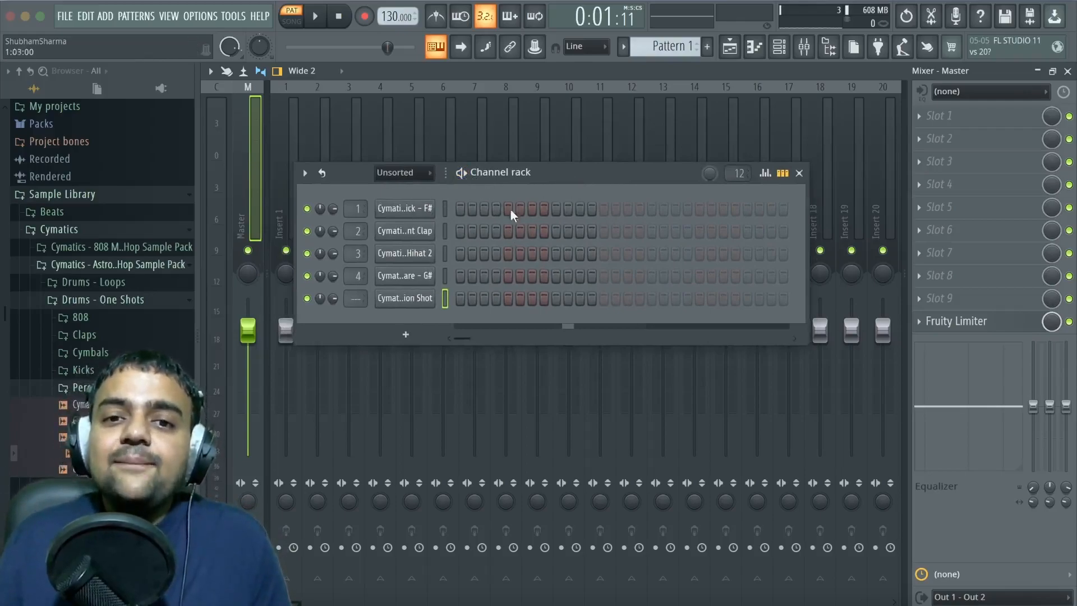
{"action": "left_click_drag", "start_coordinate": [563, 172], "coordinate": [555, 170]}
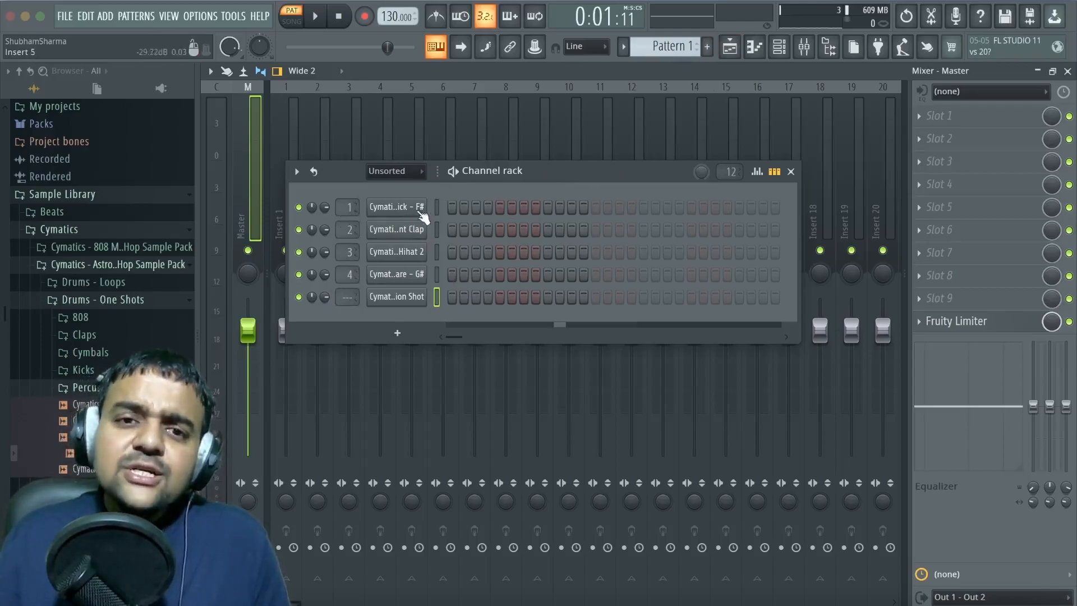
{"action": "scroll", "coordinate": [353, 207], "scroll_direction": "down", "scroll_amount": 1}
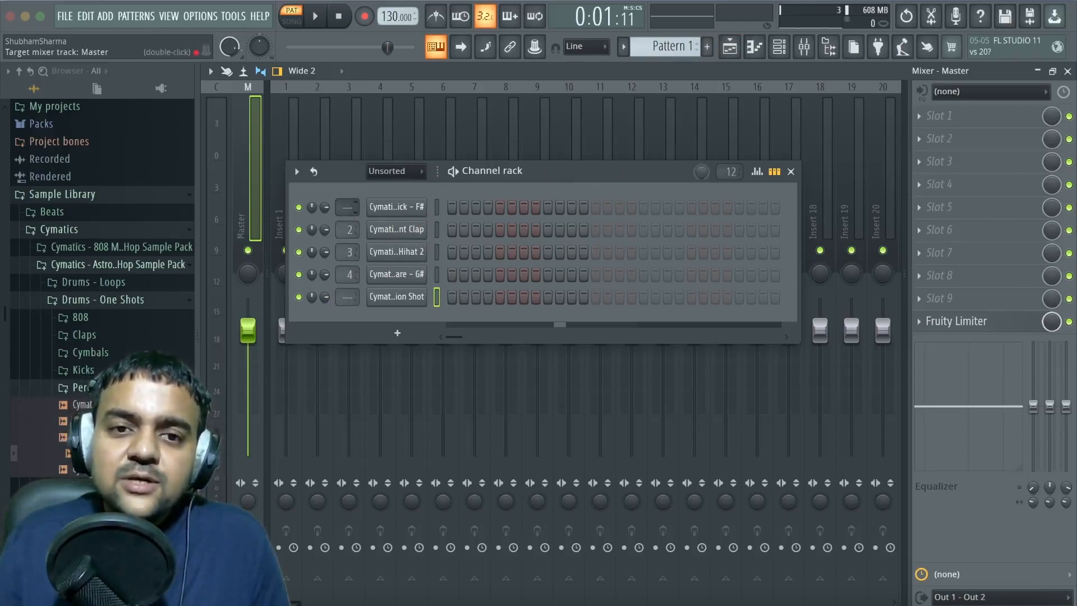
{"action": "scroll", "coordinate": [352, 216], "scroll_direction": "up", "scroll_amount": 1}
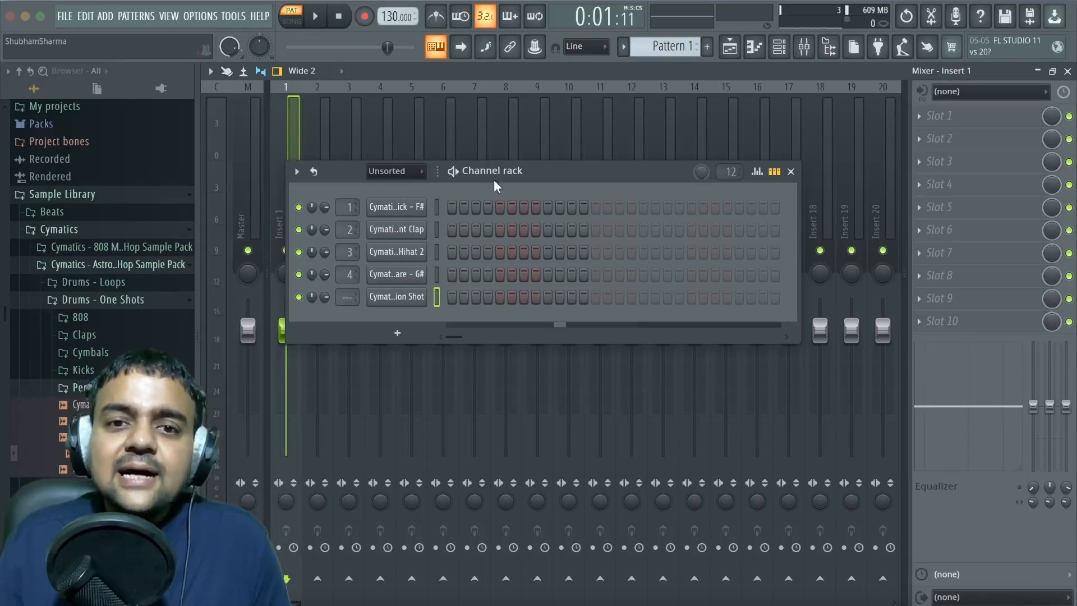
Move the Channel rack clear of the first mixer tracks and route the percussion channel to mixer track 5
{"action": "left_click_drag", "start_coordinate": [548, 173], "coordinate": [715, 165]}
{"action": "left_click_drag", "start_coordinate": [324, 121], "coordinate": [287, 143]}
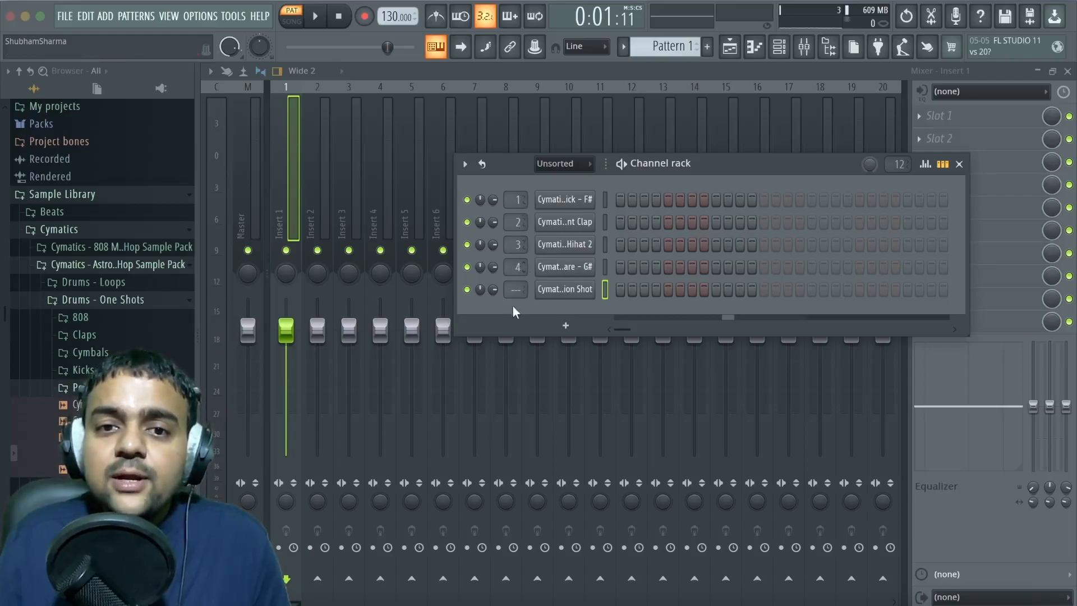
{"action": "left_click_drag", "start_coordinate": [516, 291], "coordinate": [516, 275]}
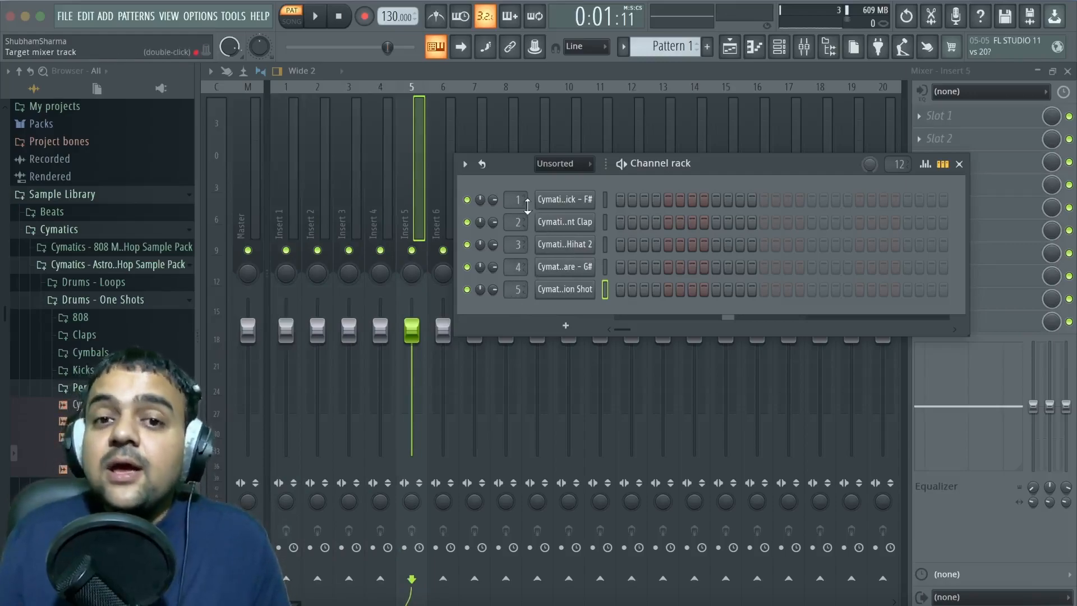
Select all five drum channels and reset their target mixer tracks to Master
{"action": "left_click_drag", "start_coordinate": [516, 199], "coordinate": [516, 205]}
{"action": "left_click_drag", "start_coordinate": [519, 260], "coordinate": [513, 294]}
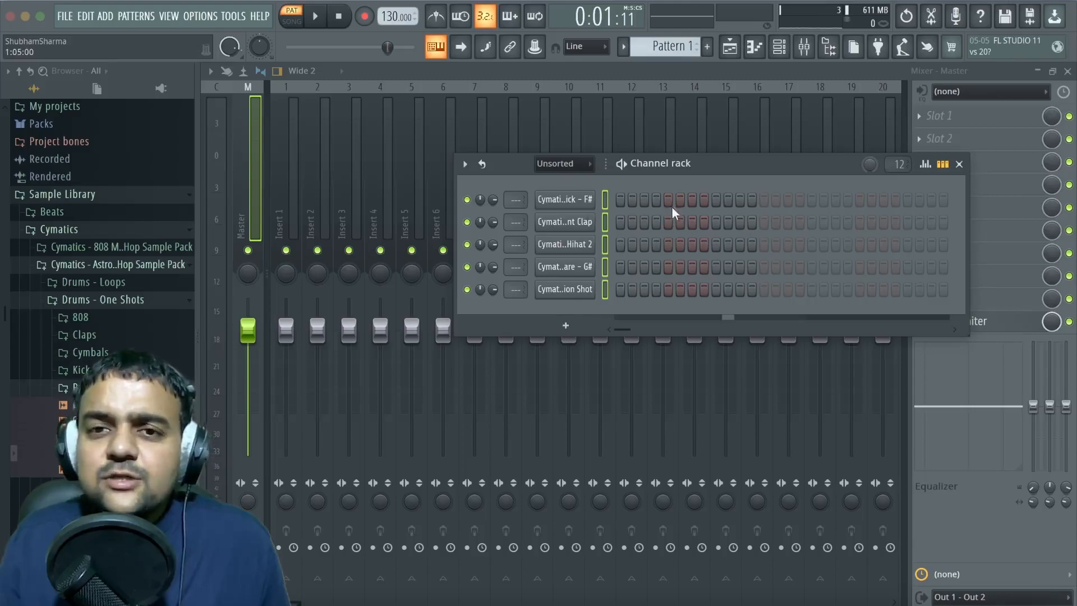
Route the five selected drum channels to consecutive mixer tracks starting from Insert 1
{"action": "left_click", "coordinate": [291, 136]}
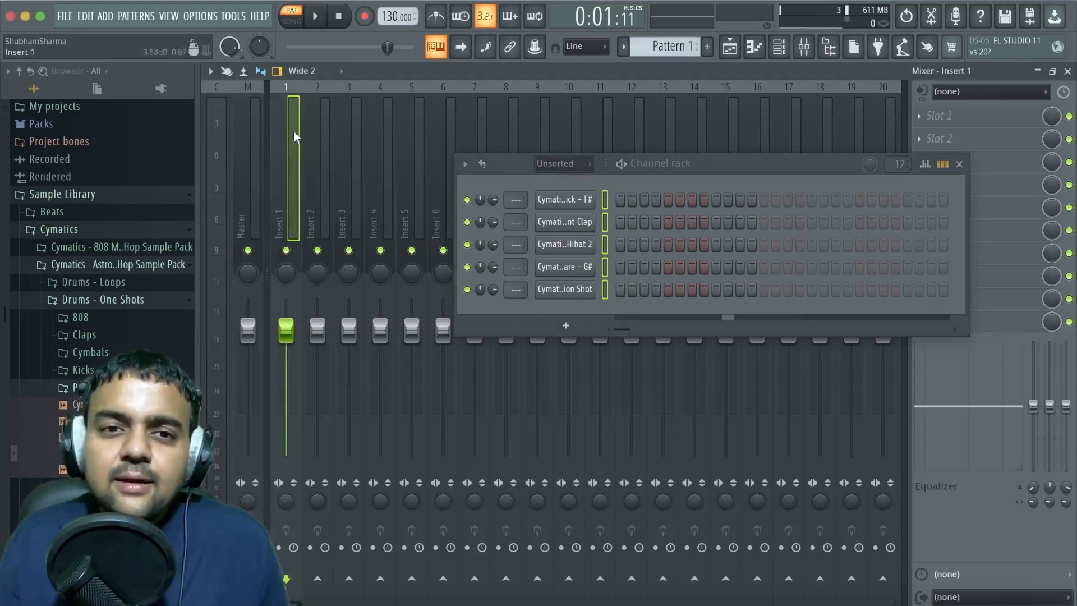
{"action": "left_click", "coordinate": [312, 131]}
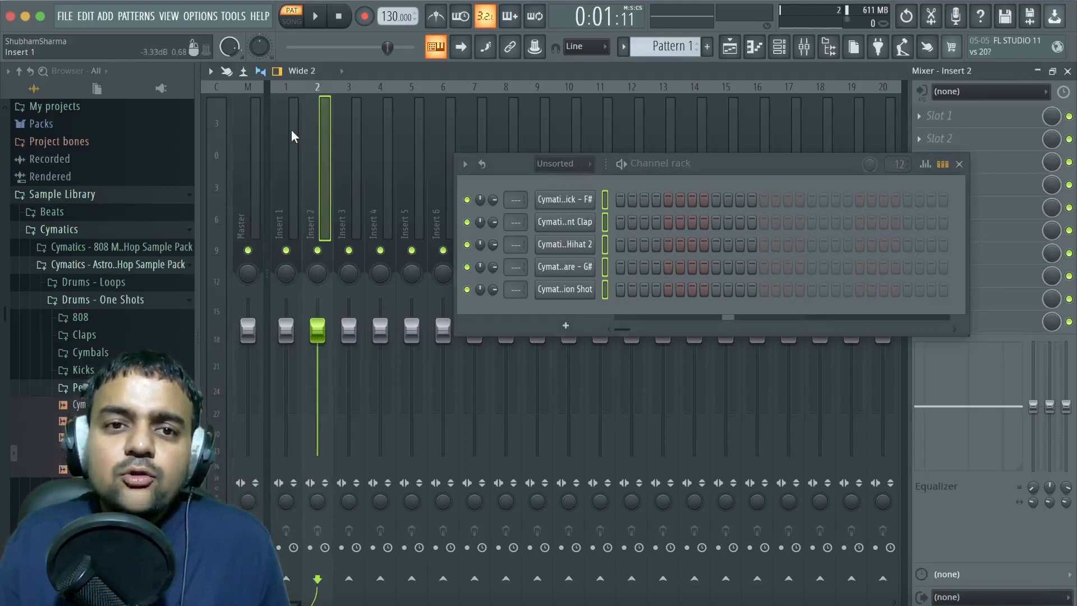
{"action": "left_click", "coordinate": [291, 136]}
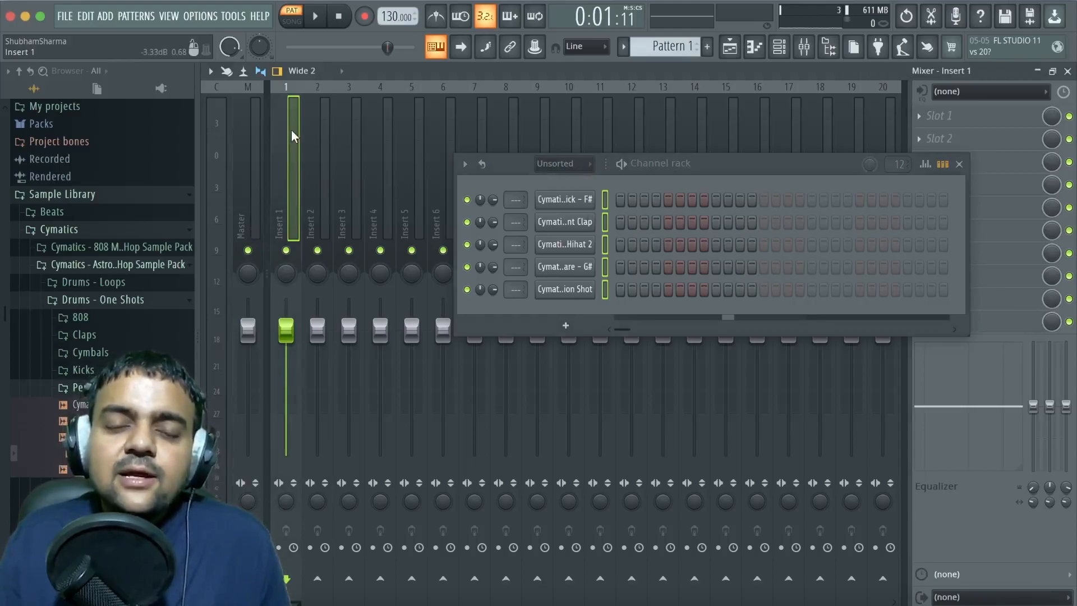
{"action": "right_click", "coordinate": [292, 129]}
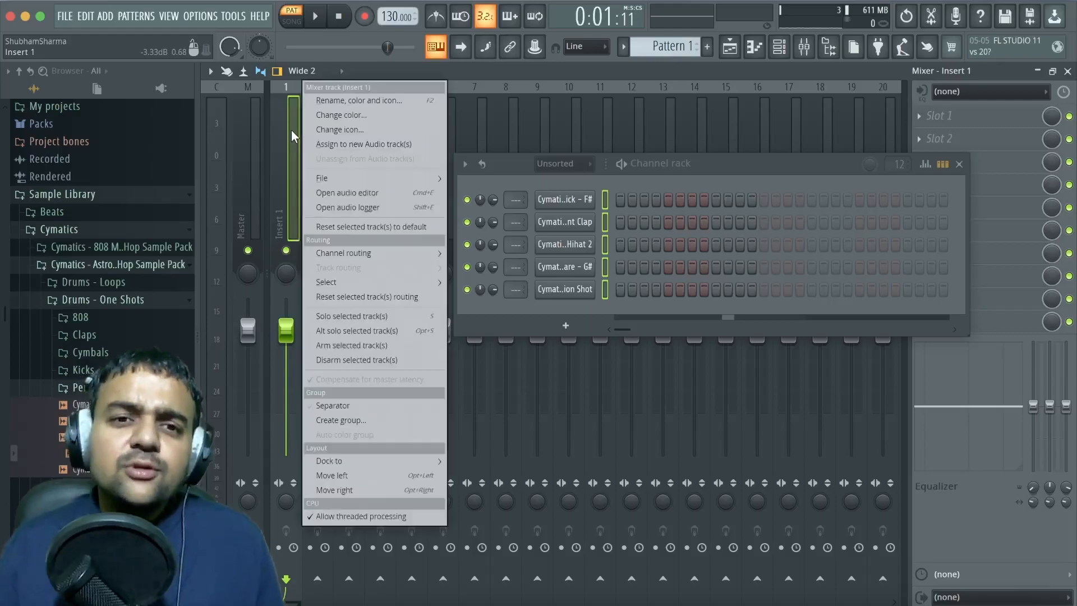
{"action": "mouse_move", "coordinate": [360, 253]}
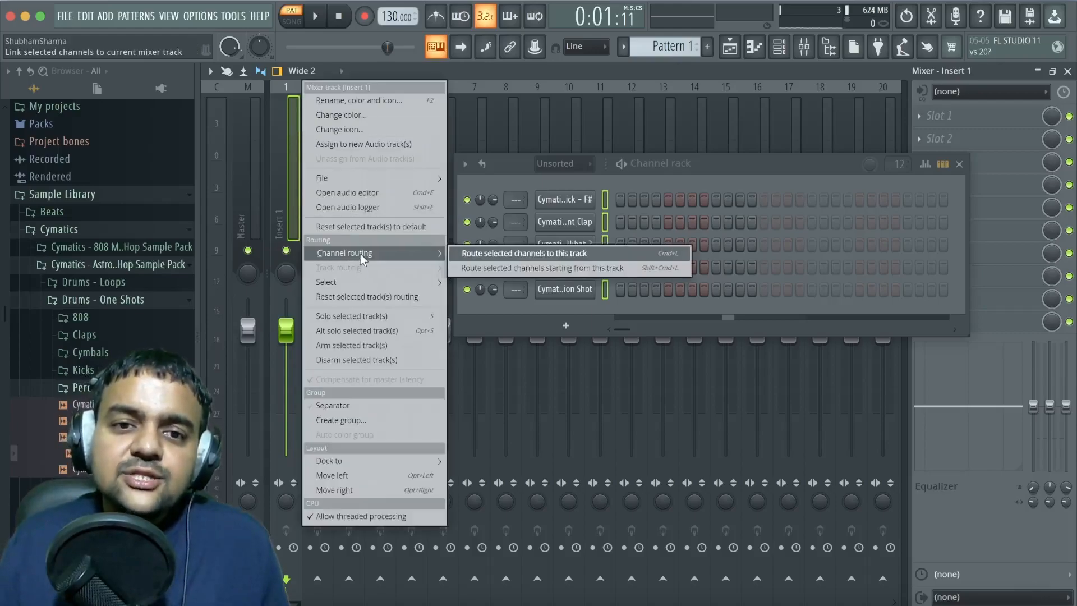
{"action": "left_click", "coordinate": [526, 268]}
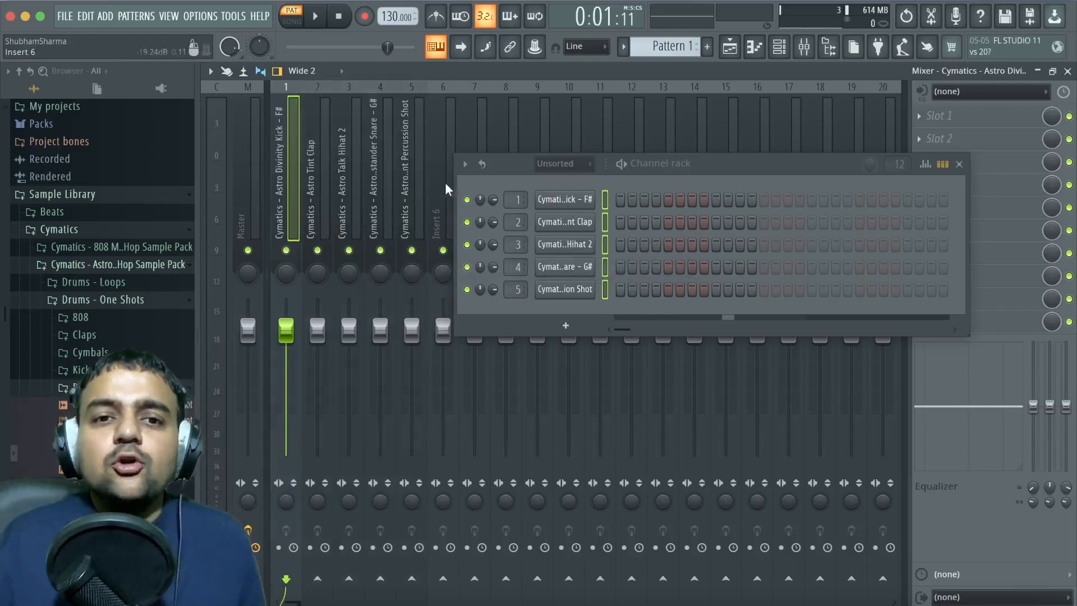
{"action": "left_click", "coordinate": [421, 172]}
{"action": "left_click", "coordinate": [335, 174]}
{"action": "left_click", "coordinate": [285, 173]}
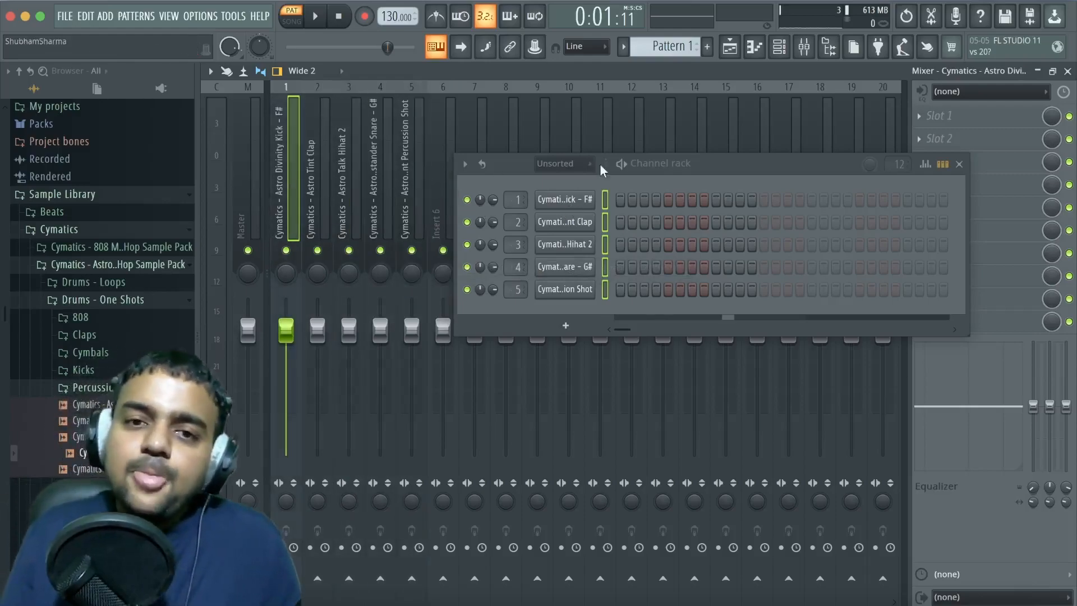
Look at the Playlist, collapse it, and place the Channel rack over the middle of the Mixer
{"action": "left_click_drag", "start_coordinate": [715, 170], "coordinate": [543, 169]}
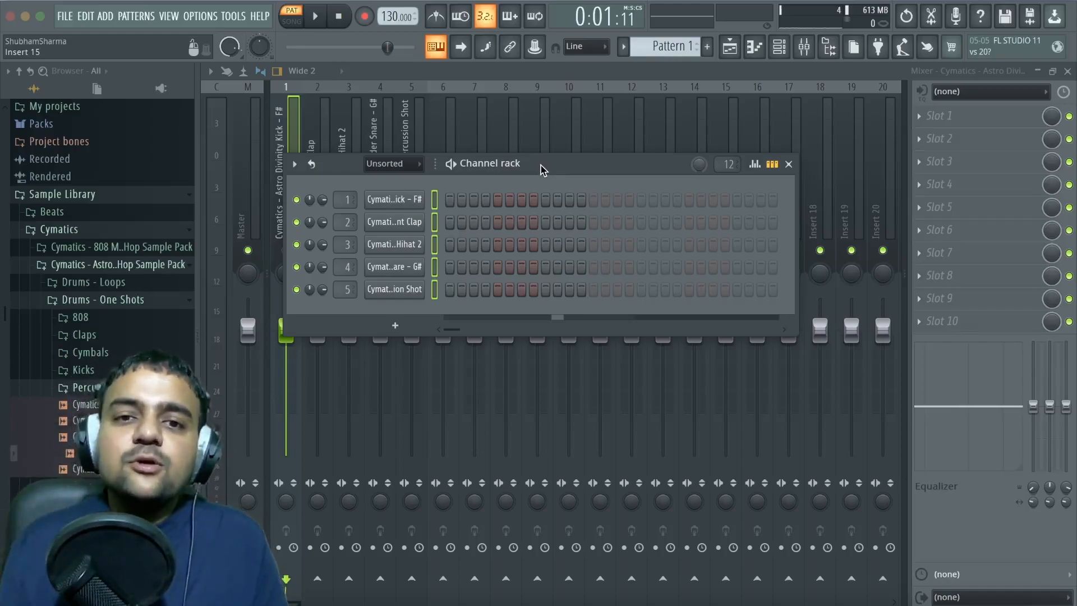
{"action": "left_click_drag", "start_coordinate": [542, 169], "coordinate": [567, 183]}
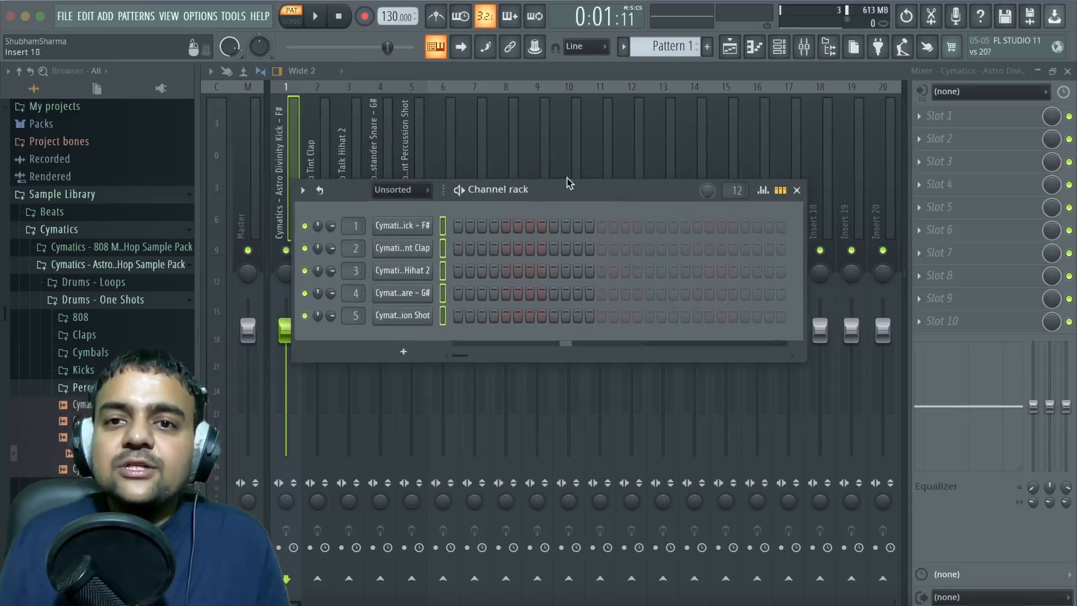
{"action": "left_click", "coordinate": [730, 47]}
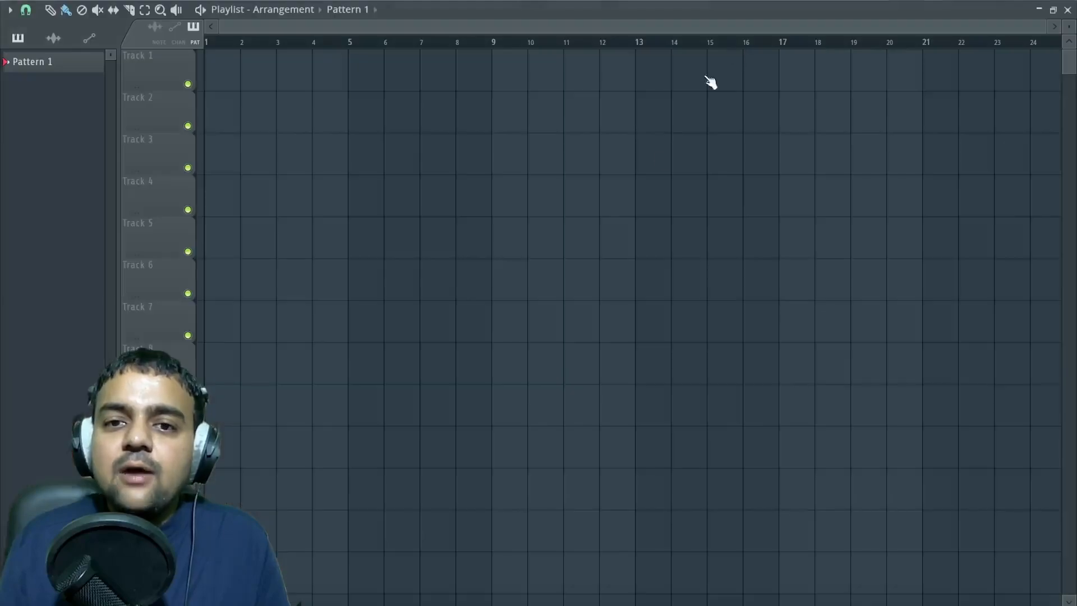
{"action": "left_click", "coordinate": [1050, 11]}
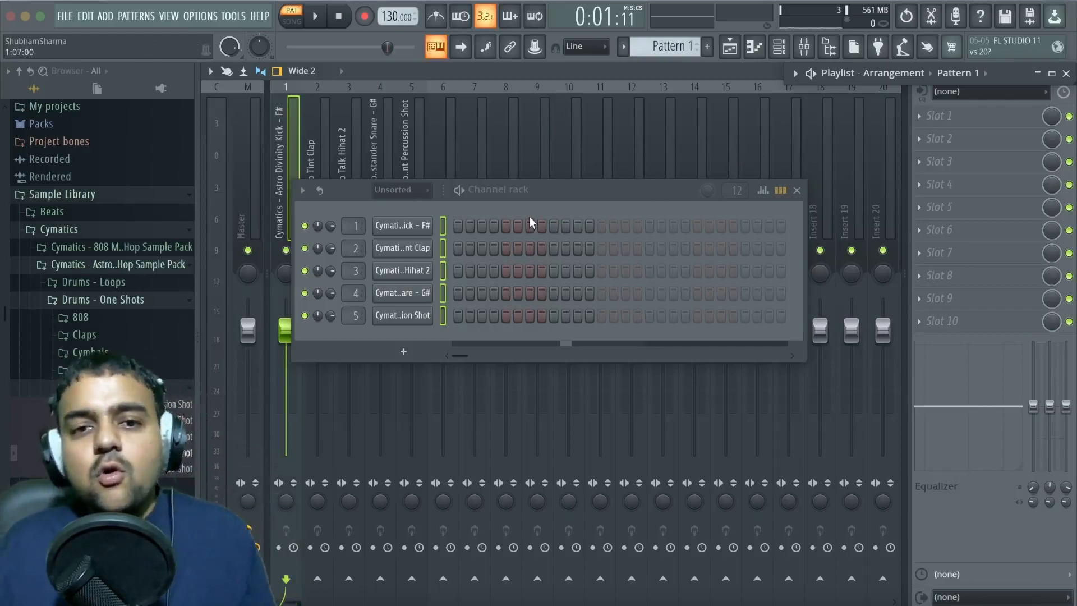
{"action": "left_click_drag", "start_coordinate": [548, 189], "coordinate": [595, 159]}
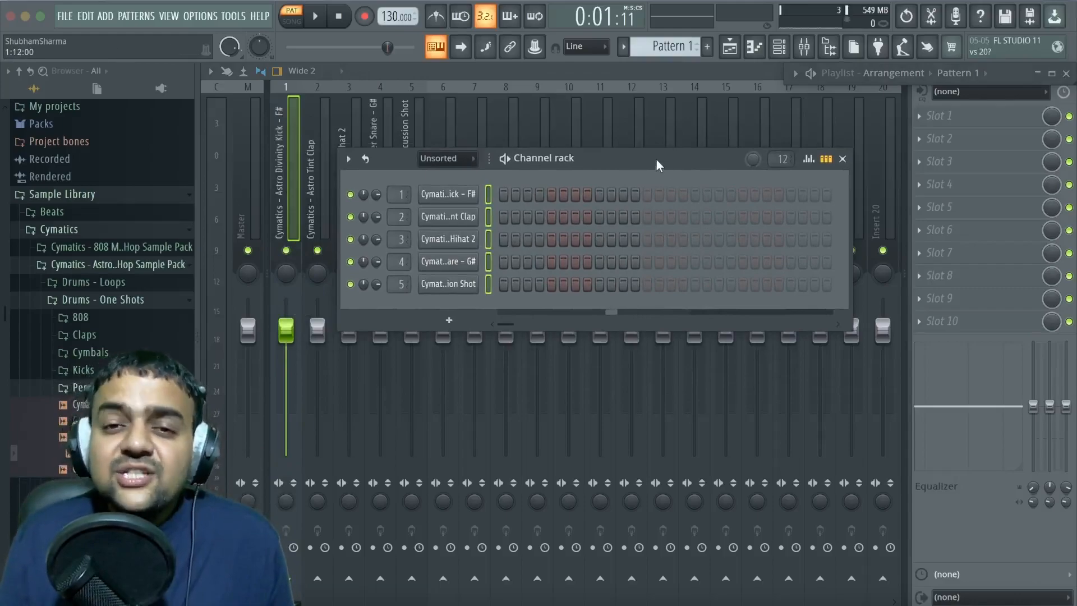
{"action": "left_click_drag", "start_coordinate": [658, 163], "coordinate": [613, 163]}
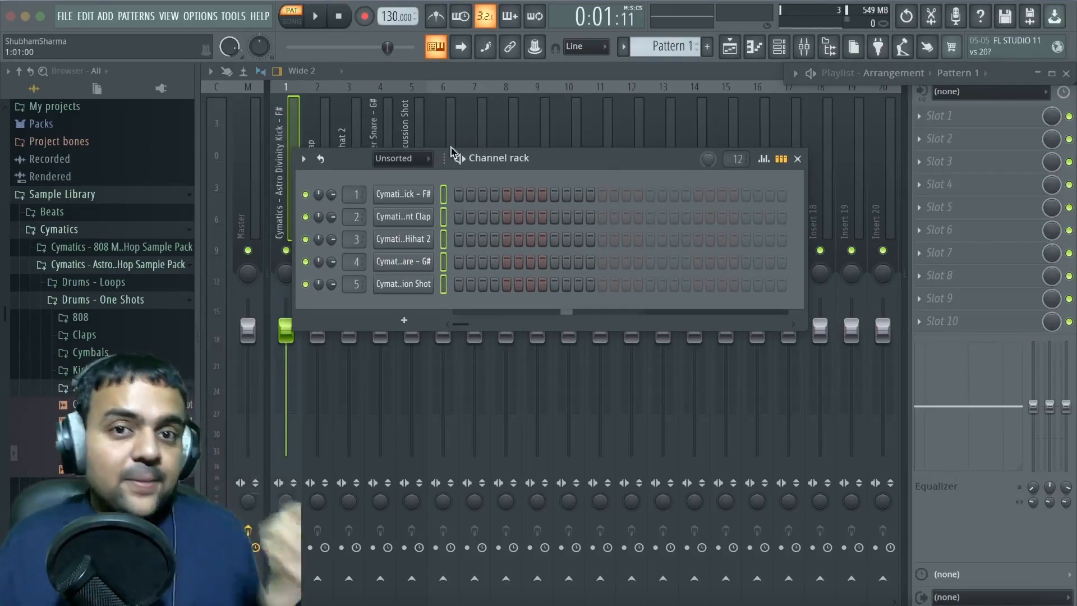
Set the project tempo to 140 BPM and place a kick on step 1
{"action": "right_click", "coordinate": [397, 16]}
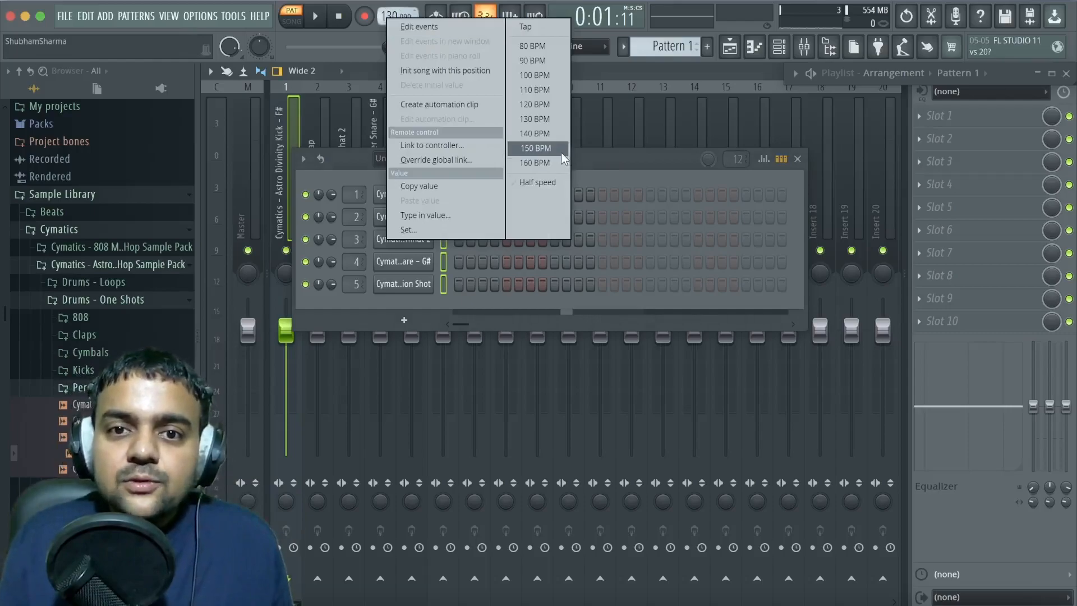
{"action": "left_click", "coordinate": [558, 135]}
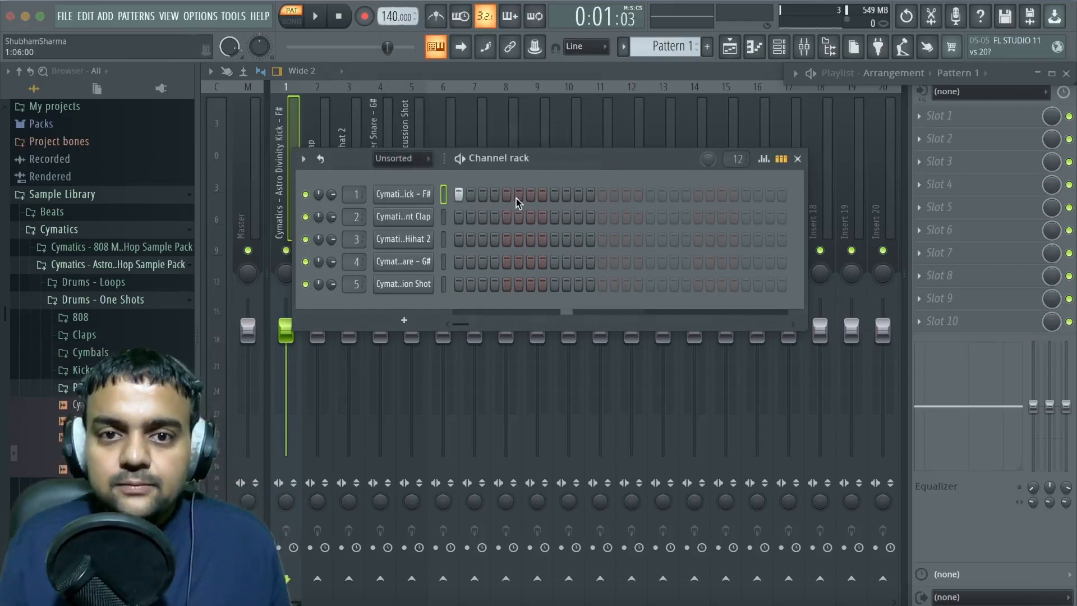
With the pattern looping, add kicks on steps 15, 17 and 21 and claps on steps 9 and 25, and stop playback
{"action": "key", "text": "space"}
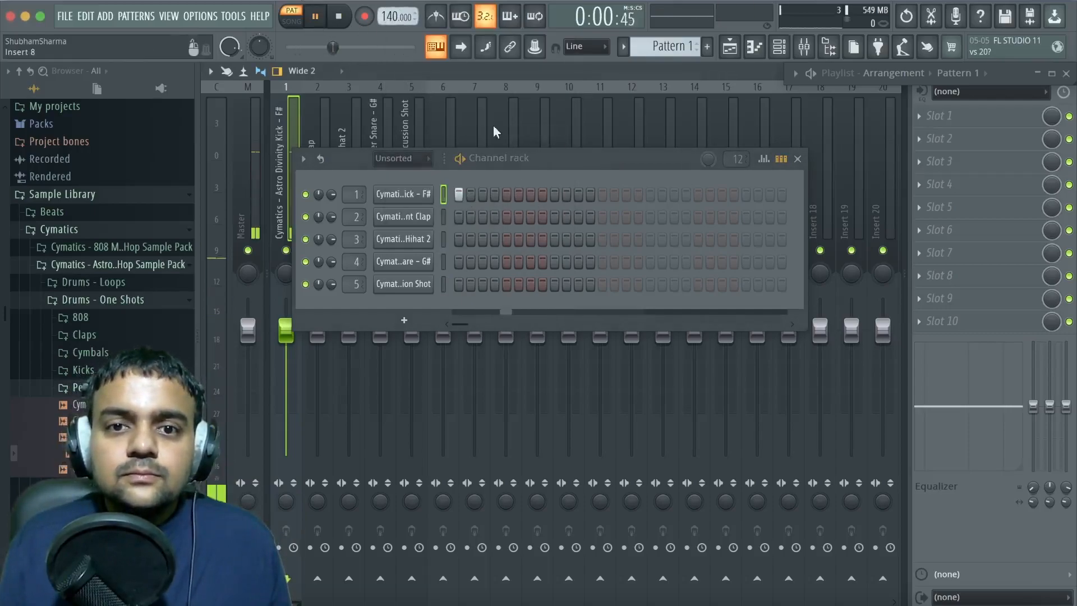
{"action": "left_click", "coordinate": [555, 218]}
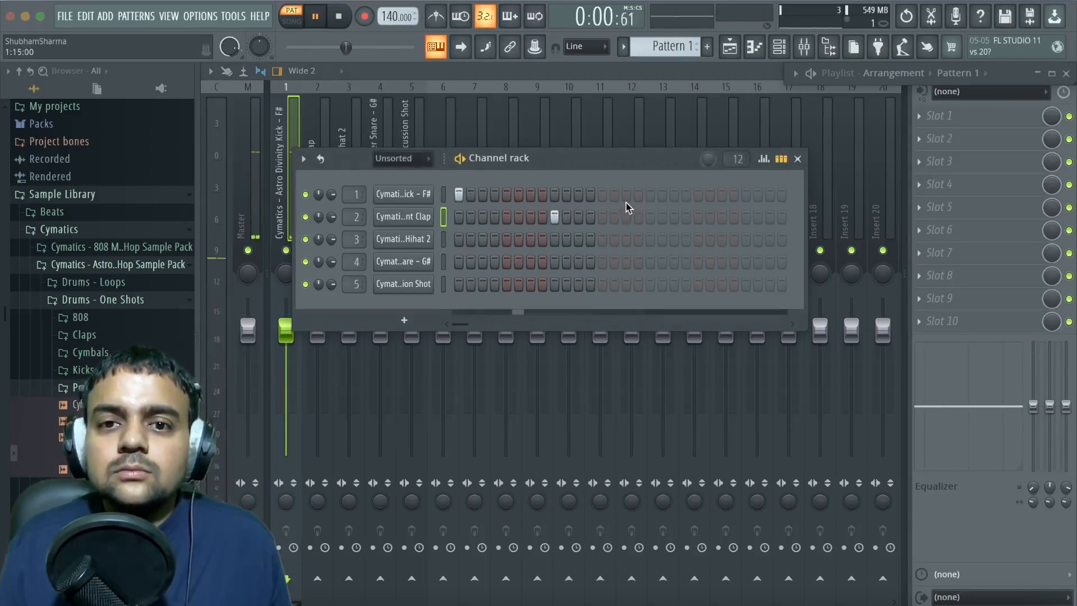
{"action": "left_click", "coordinate": [650, 195]}
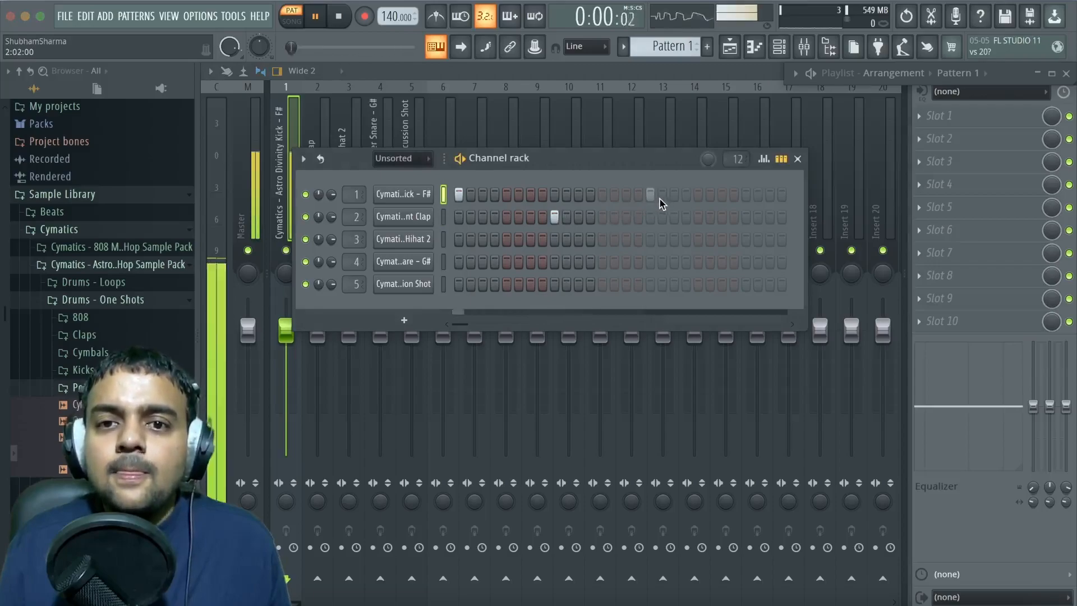
{"action": "left_click_drag", "start_coordinate": [734, 159], "coordinate": [734, 180]}
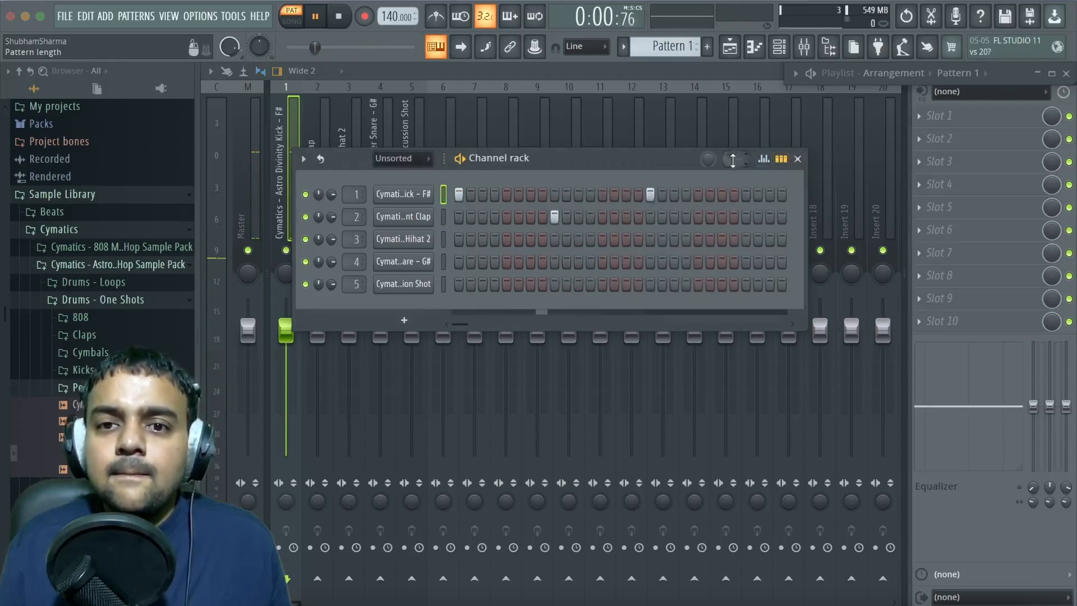
{"action": "left_click", "coordinate": [649, 196]}
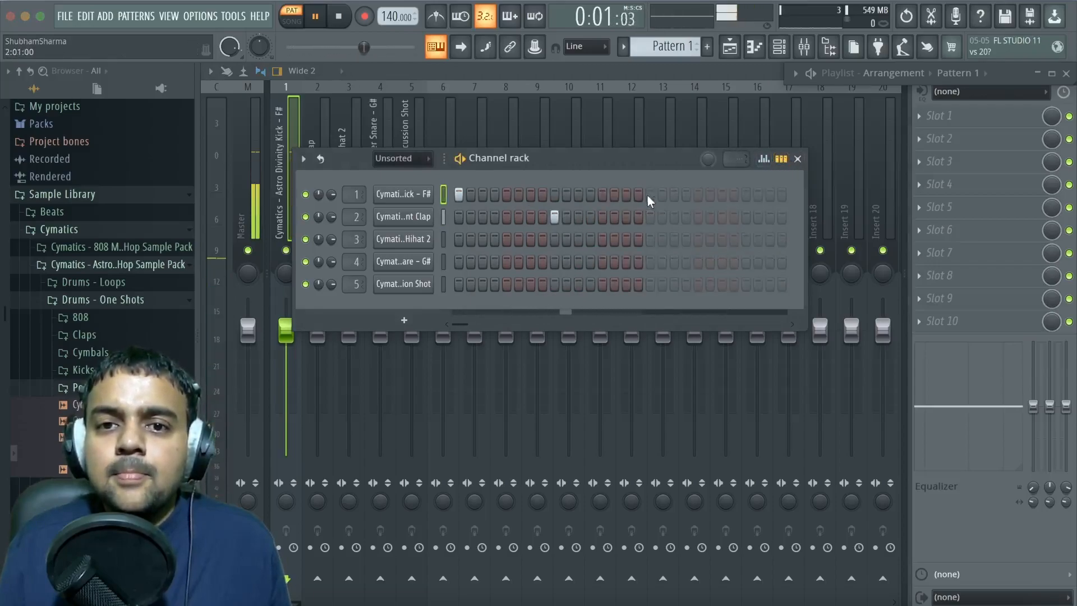
{"action": "left_click", "coordinate": [650, 195]}
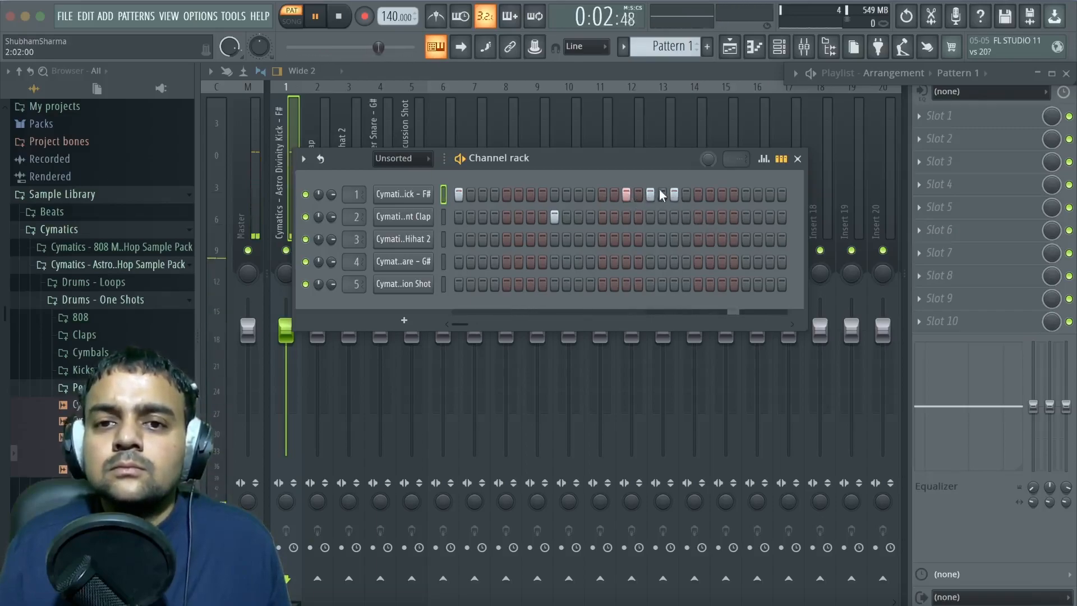
{"action": "left_click", "coordinate": [698, 194]}
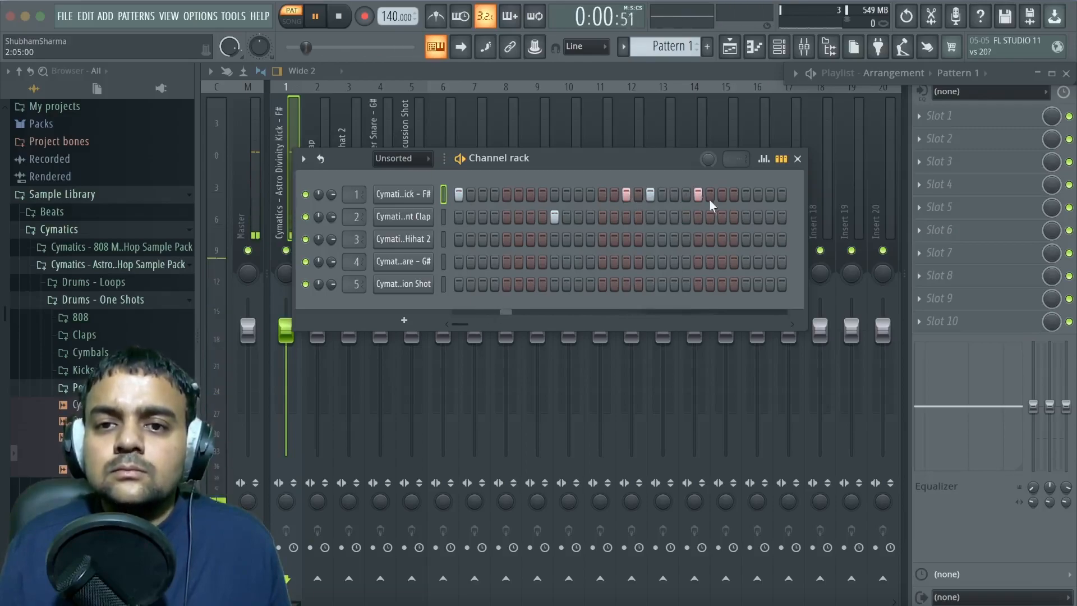
{"action": "left_click", "coordinate": [746, 216]}
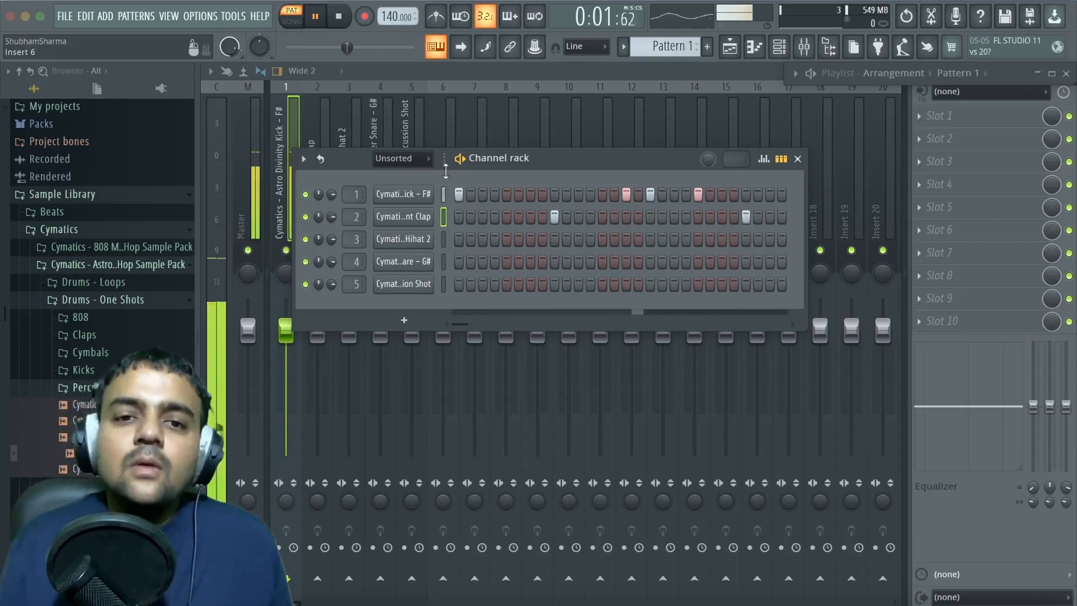
{"action": "key", "text": "space"}
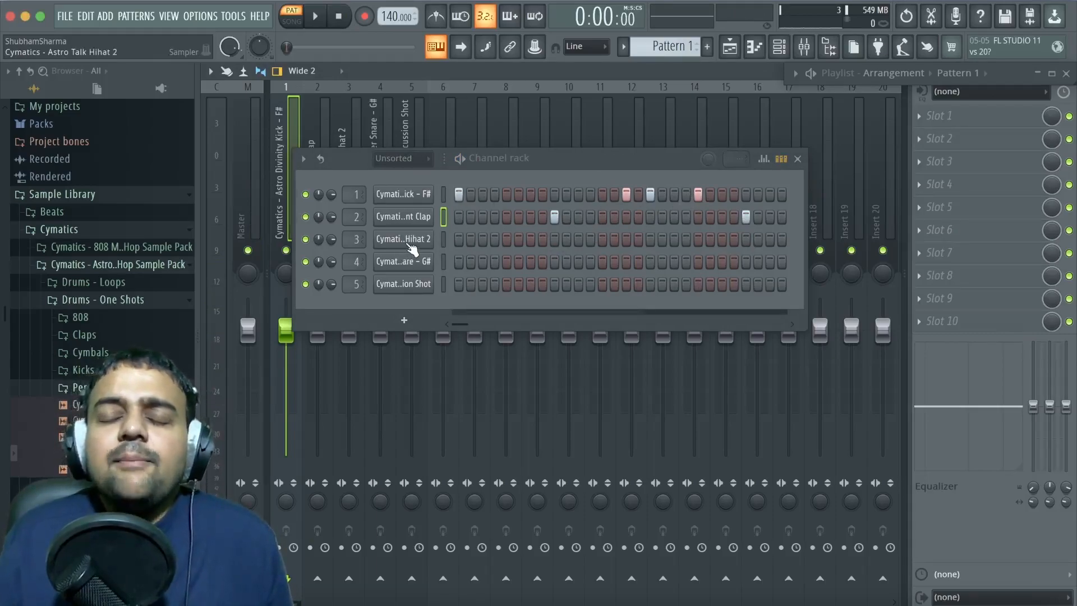
Fill all 32 steps of the Hihat 2 channel, widening the Channel rack to reach the last steps
{"action": "left_click", "coordinate": [459, 239]}
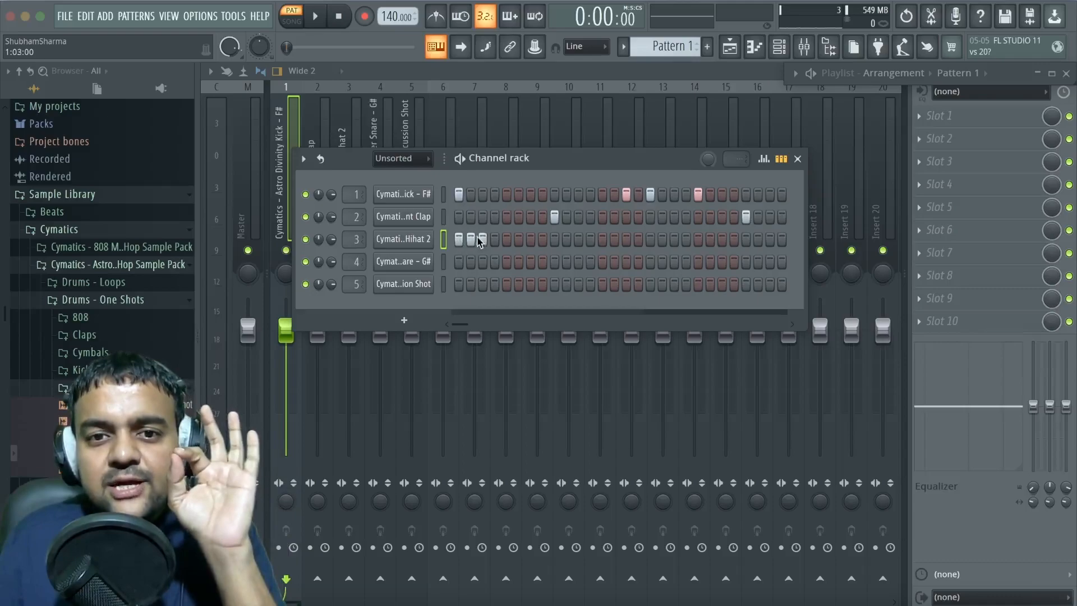
{"action": "left_click_drag", "start_coordinate": [526, 245], "coordinate": [665, 247]}
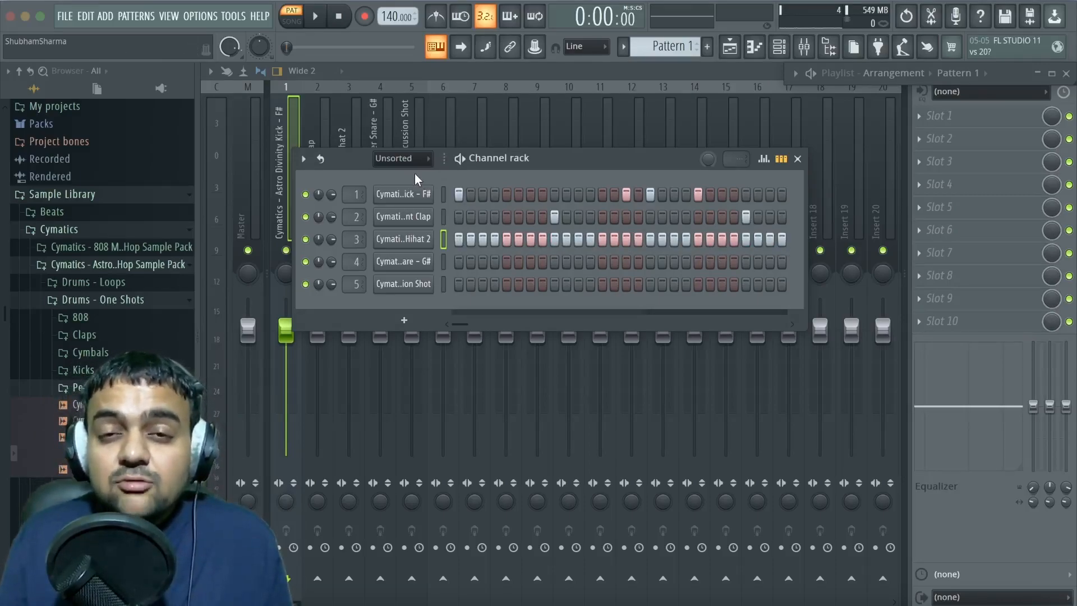
{"action": "left_click", "coordinate": [317, 20]}
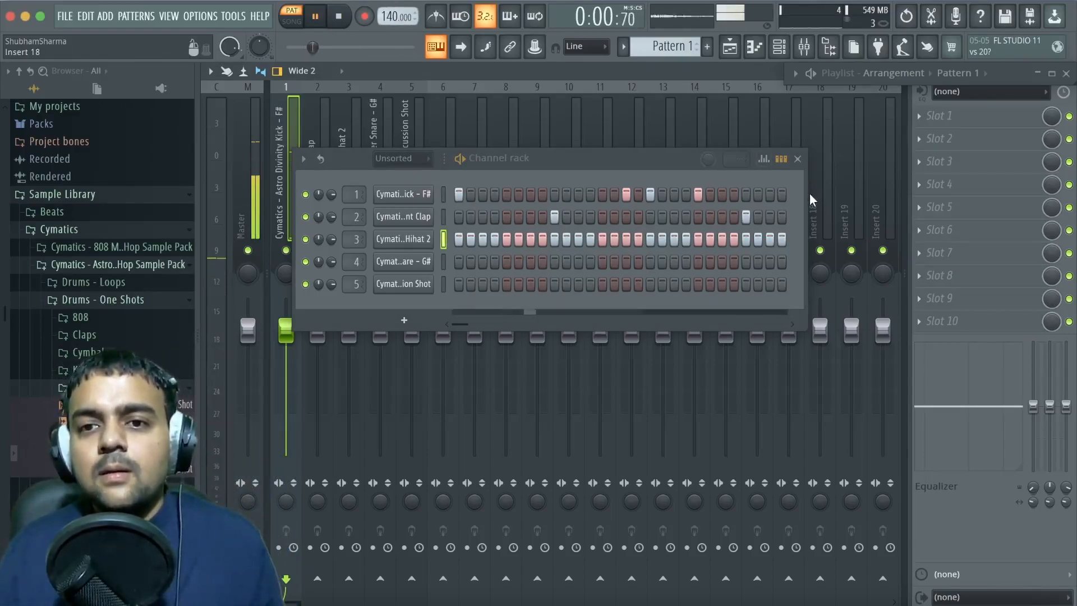
{"action": "left_click_drag", "start_coordinate": [806, 200], "coordinate": [964, 197]}
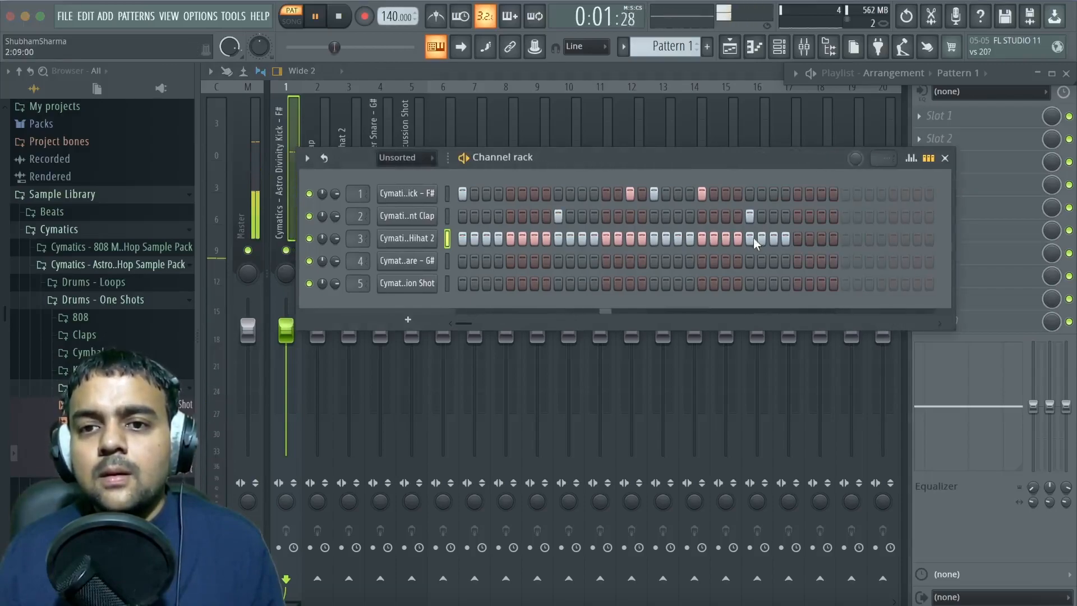
{"action": "key", "text": "space"}
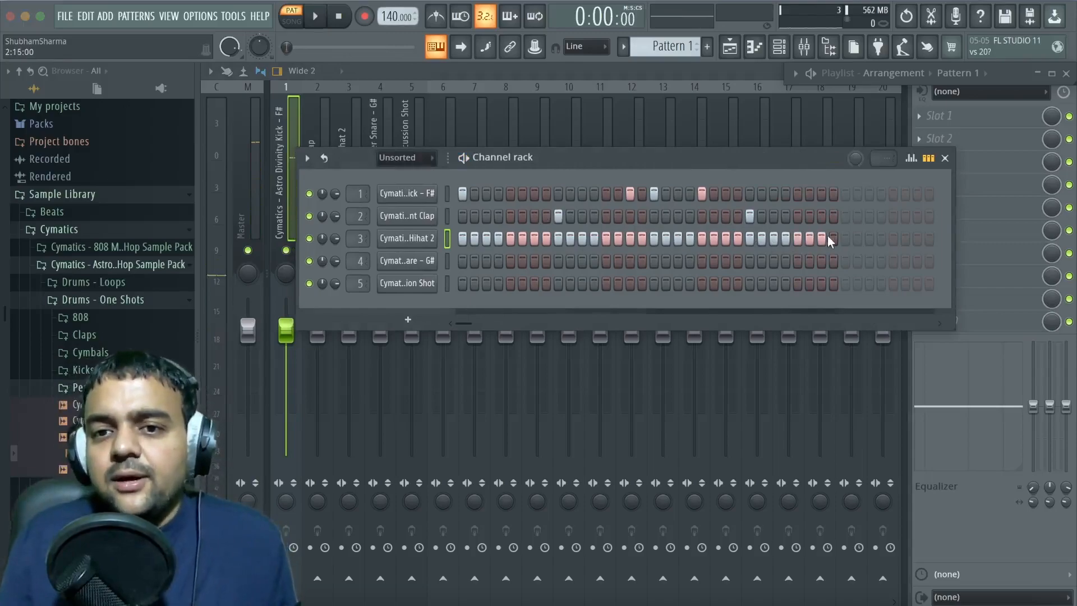
Fill every 2 steps on the Hihat 2 channel and play the pattern to check it
{"action": "right_click", "coordinate": [404, 240]}
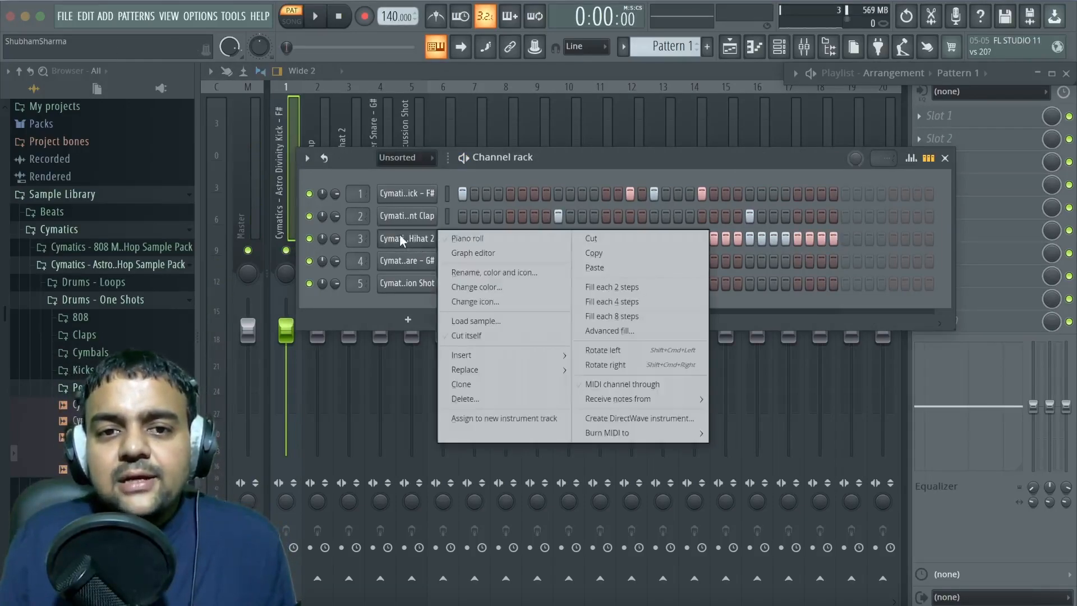
{"action": "left_click", "coordinate": [621, 287]}
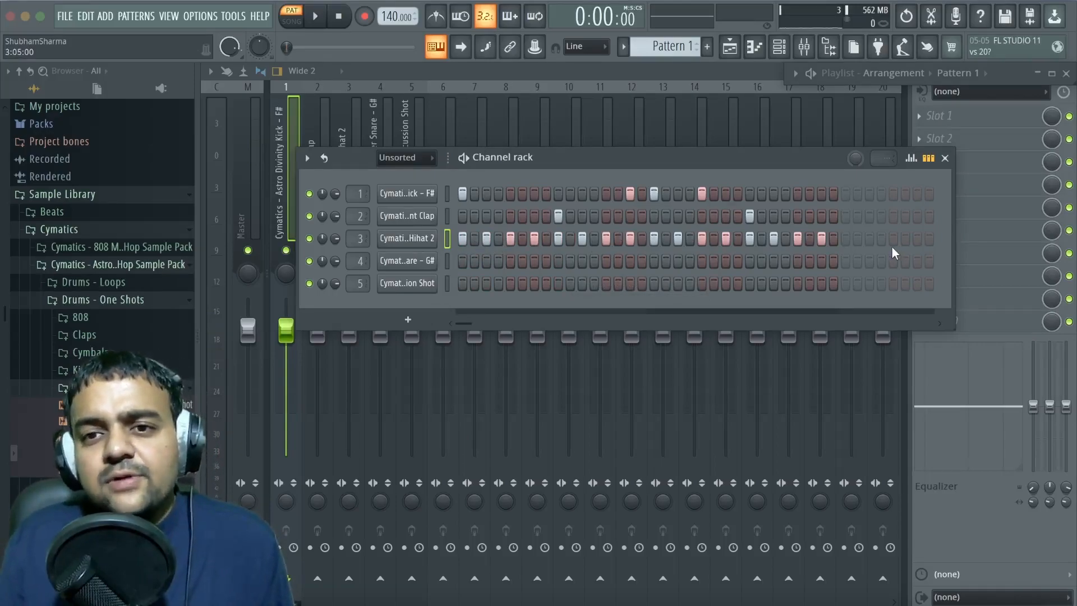
{"action": "key", "text": "space"}
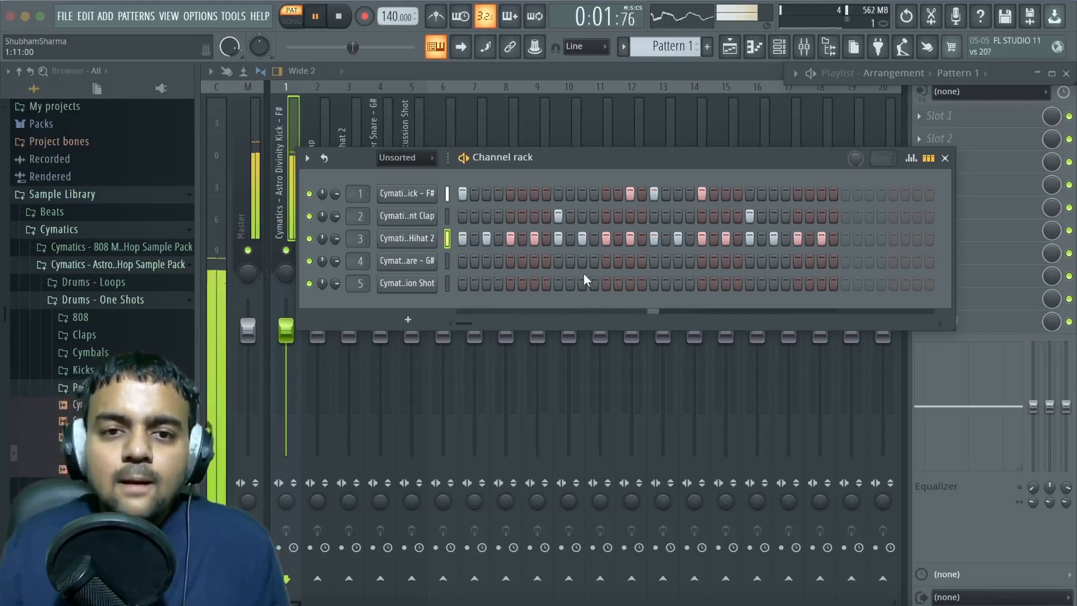
{"action": "key", "text": "space"}
Open the snare channel and try snare hits on steps 7 and 3 while the pattern plays
{"action": "left_click", "coordinate": [447, 261]}
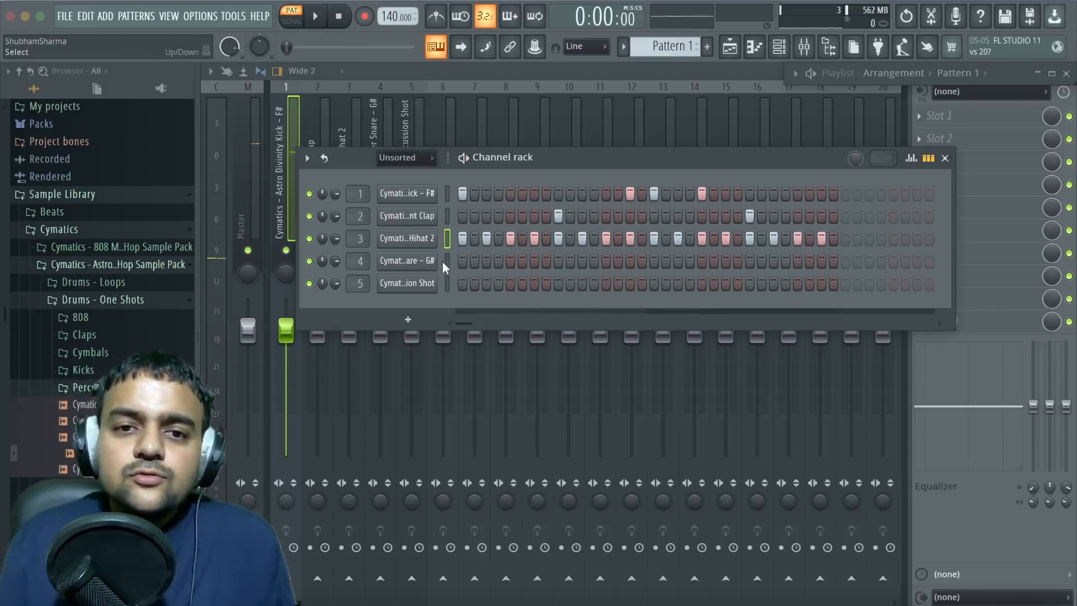
{"action": "left_click", "coordinate": [432, 263]}
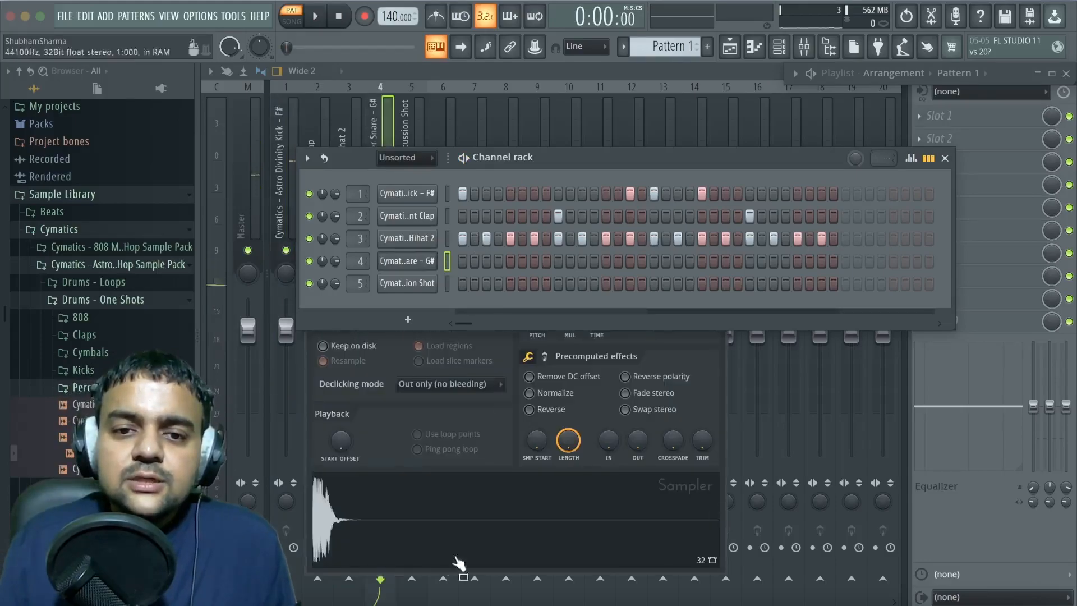
{"action": "left_click", "coordinate": [498, 261]}
{"action": "key", "text": "space"}
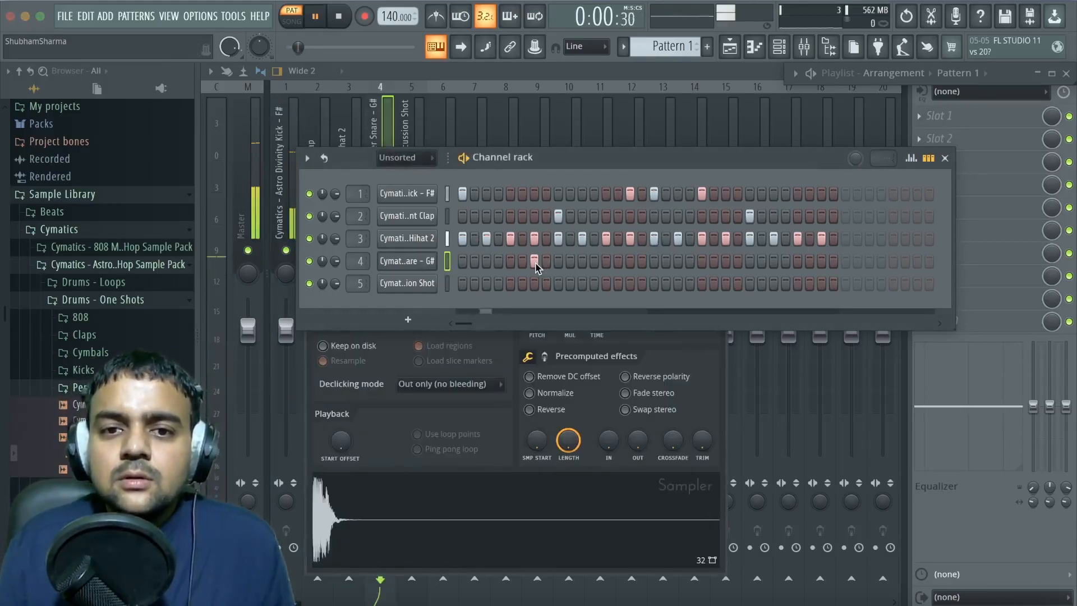
{"action": "left_click", "coordinate": [497, 261]}
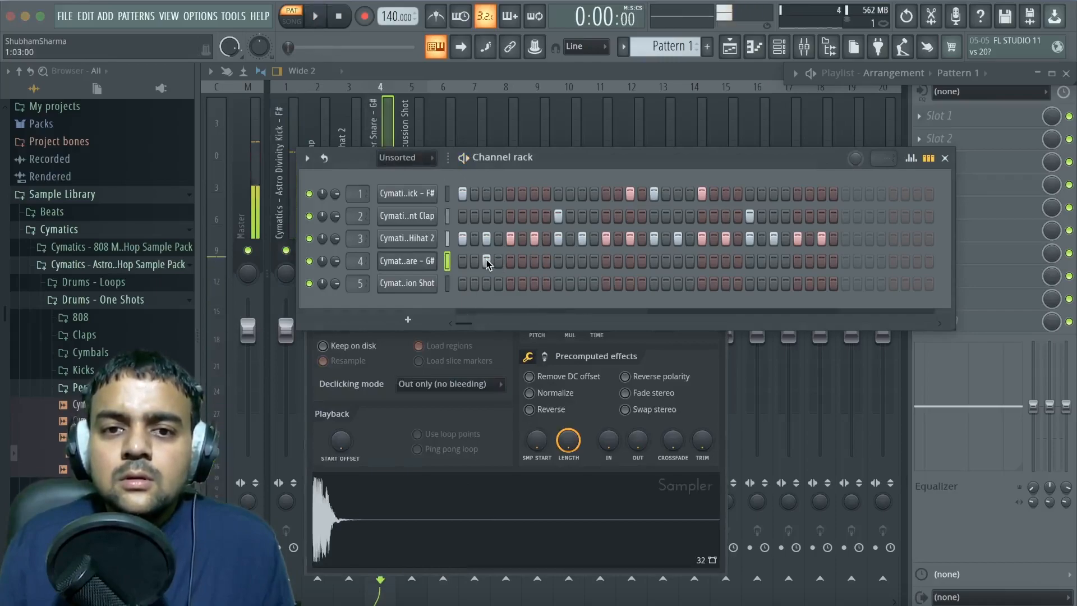
{"action": "left_click", "coordinate": [487, 261]}
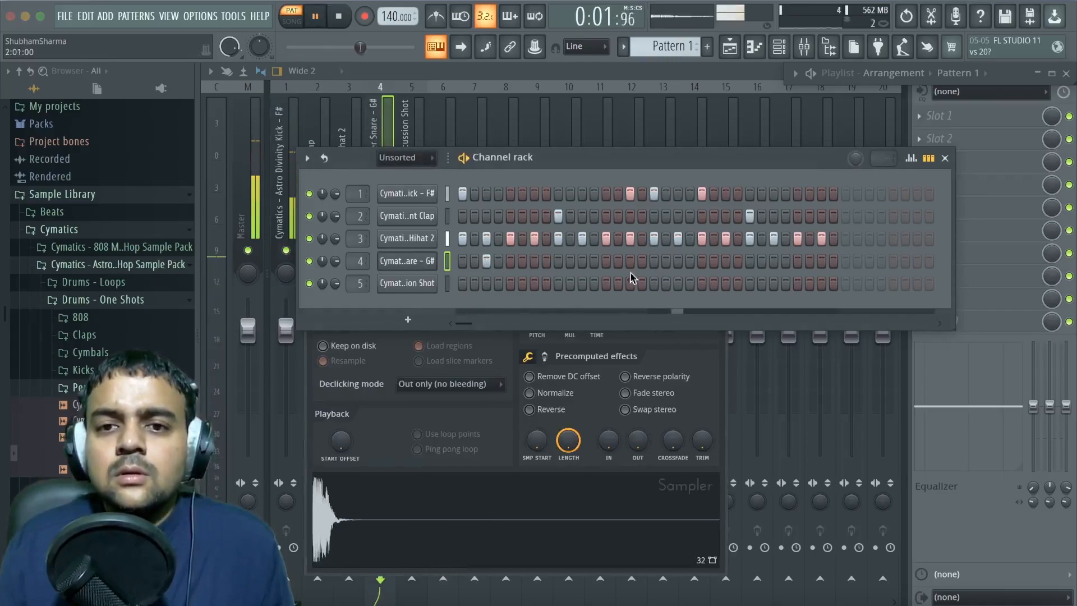
{"action": "left_click", "coordinate": [487, 261]}
Try a snare hit on step 18 and move it to step 19
{"action": "left_click", "coordinate": [667, 261]}
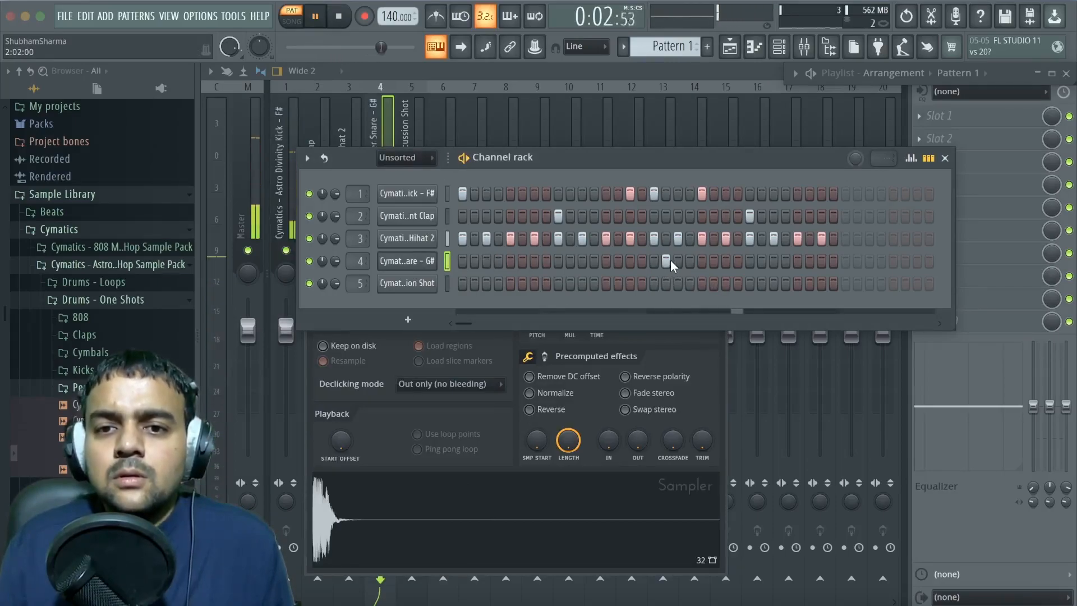
{"action": "left_click", "coordinate": [666, 259]}
{"action": "left_click", "coordinate": [677, 259]}
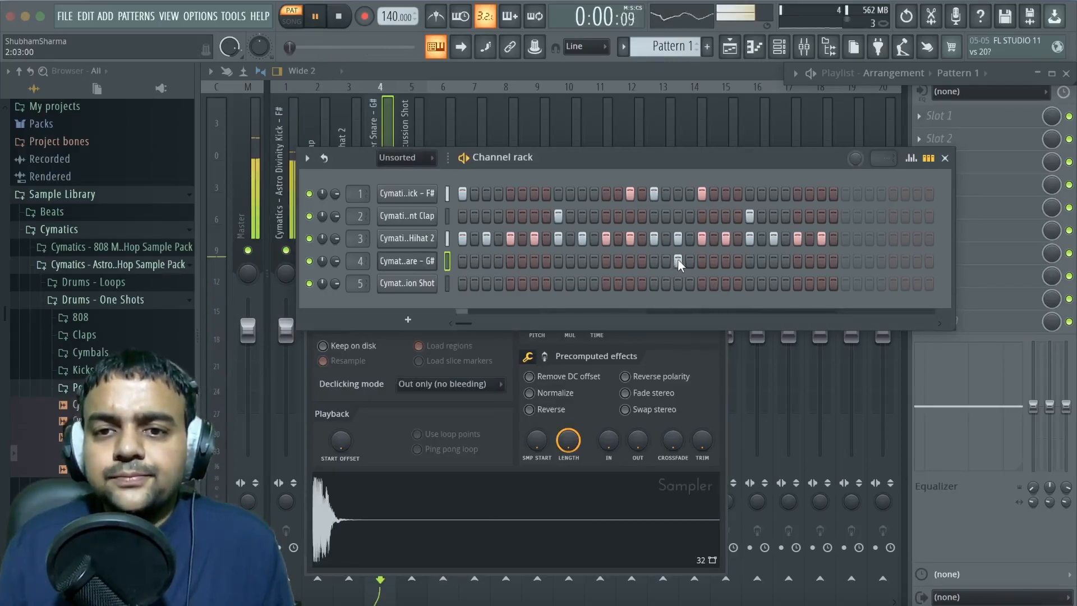
Try an additional snare hit on step 22 and on step 23
{"action": "left_click", "coordinate": [714, 262]}
{"action": "left_click", "coordinate": [713, 265]}
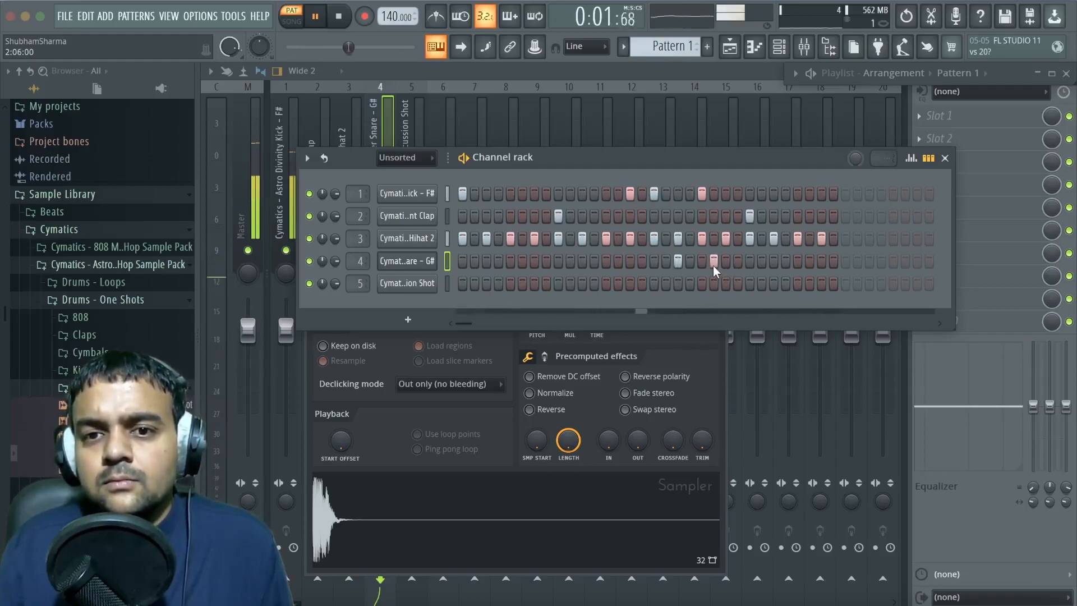
{"action": "left_click", "coordinate": [722, 265]}
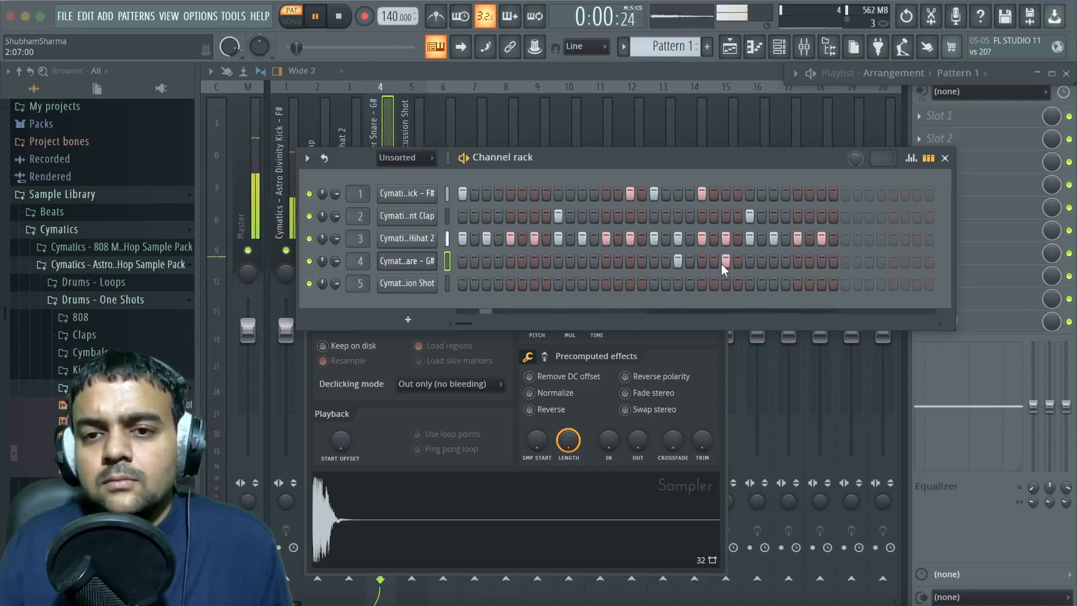
{"action": "left_click", "coordinate": [723, 263]}
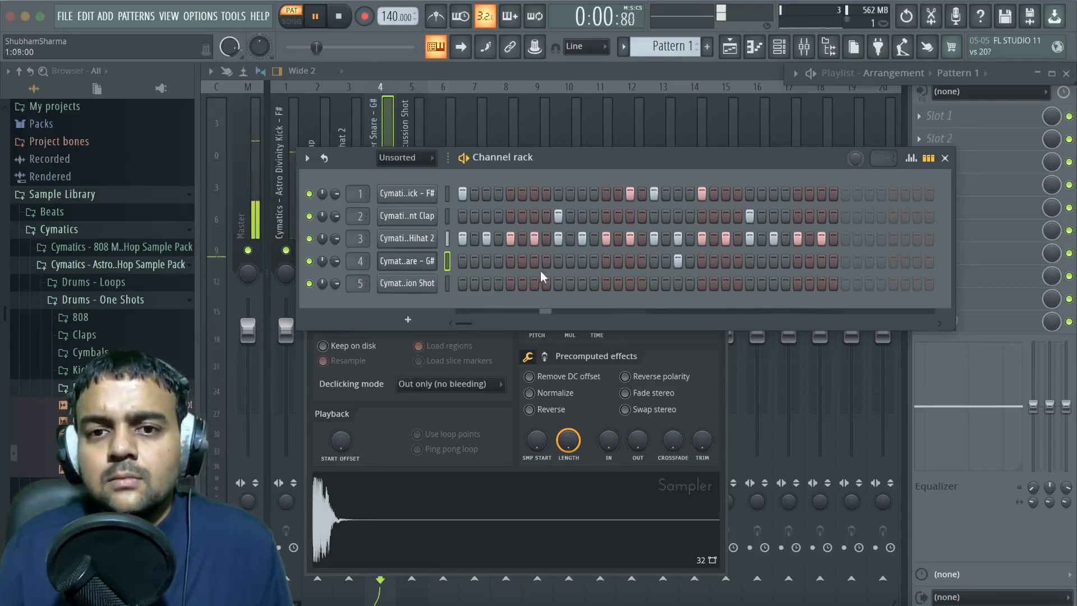
Try an additional snare hit on step 3 while the pattern plays, remove it and stop playback
{"action": "left_click", "coordinate": [487, 264]}
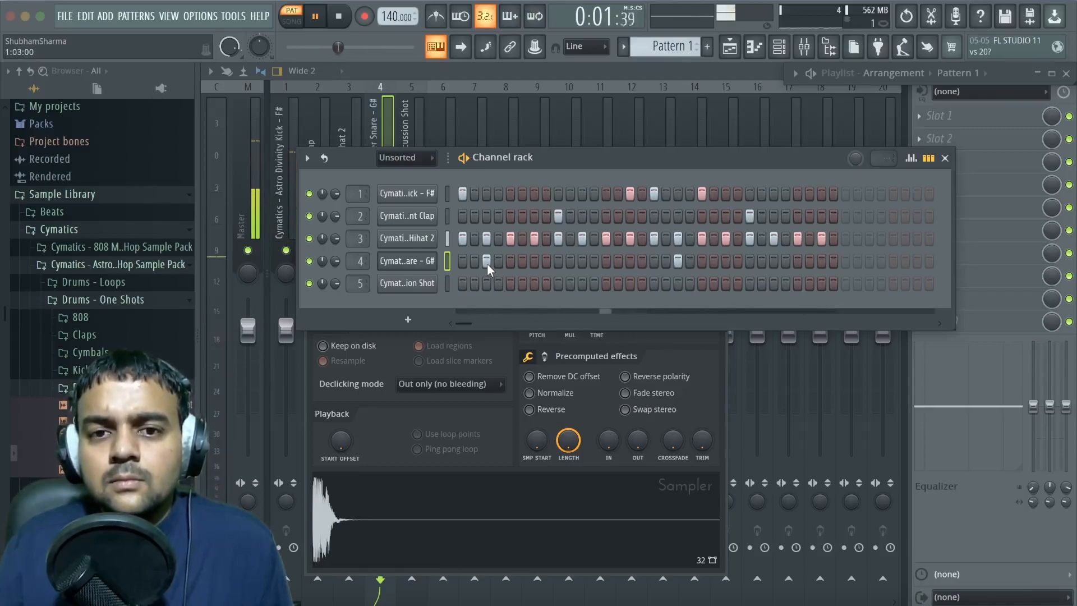
{"action": "left_click", "coordinate": [487, 264]}
{"action": "key", "text": "space"}
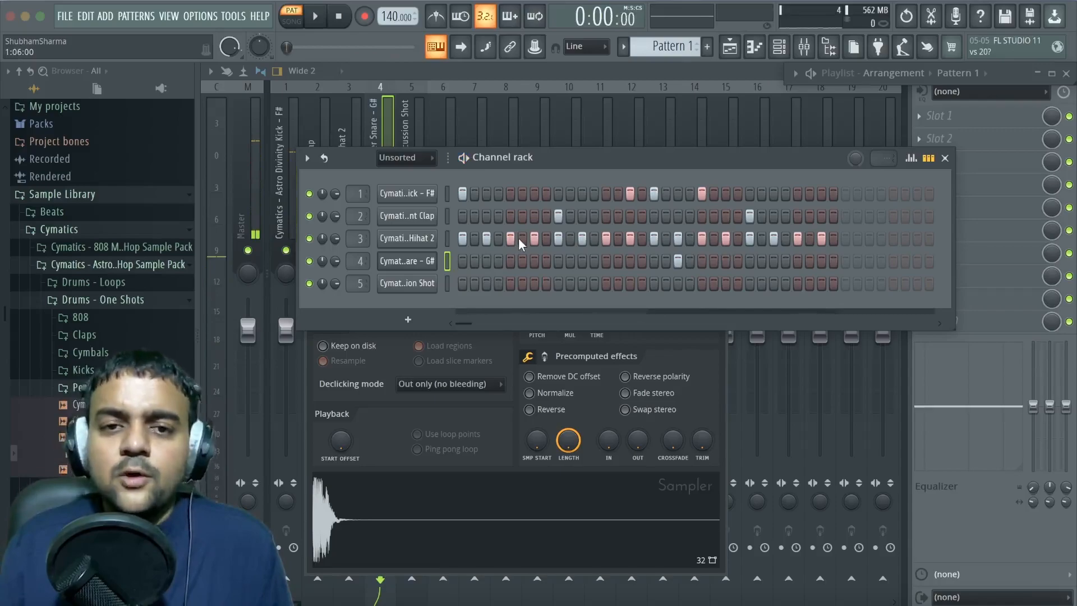
Try the percussion shot on steps 4 and 6, and place its first hit on step 7 with the pattern playing
{"action": "left_click", "coordinate": [499, 283]}
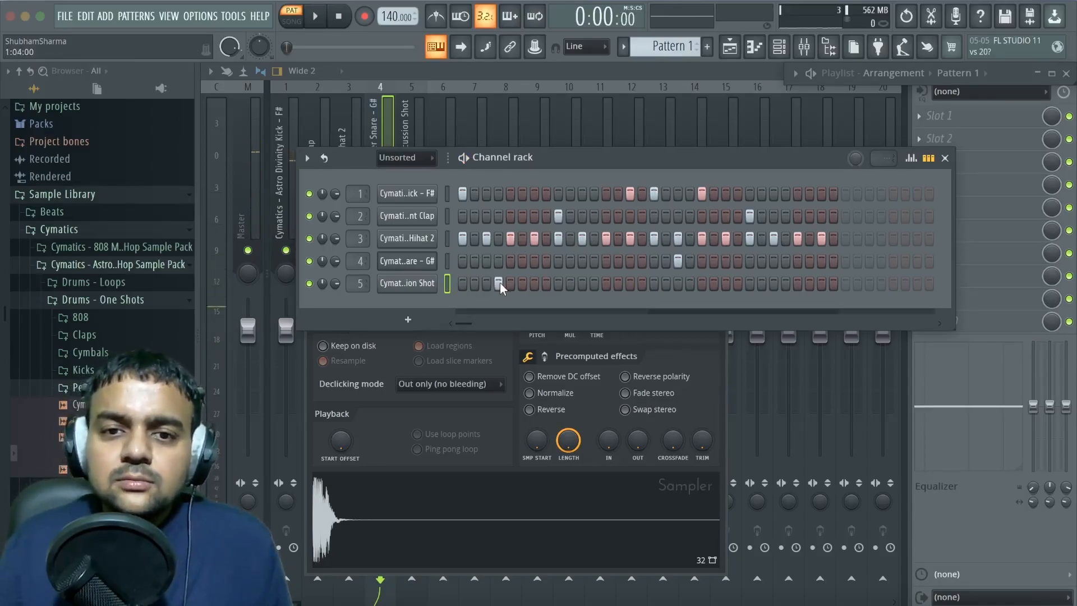
{"action": "key", "text": "space"}
{"action": "left_click", "coordinate": [501, 283]}
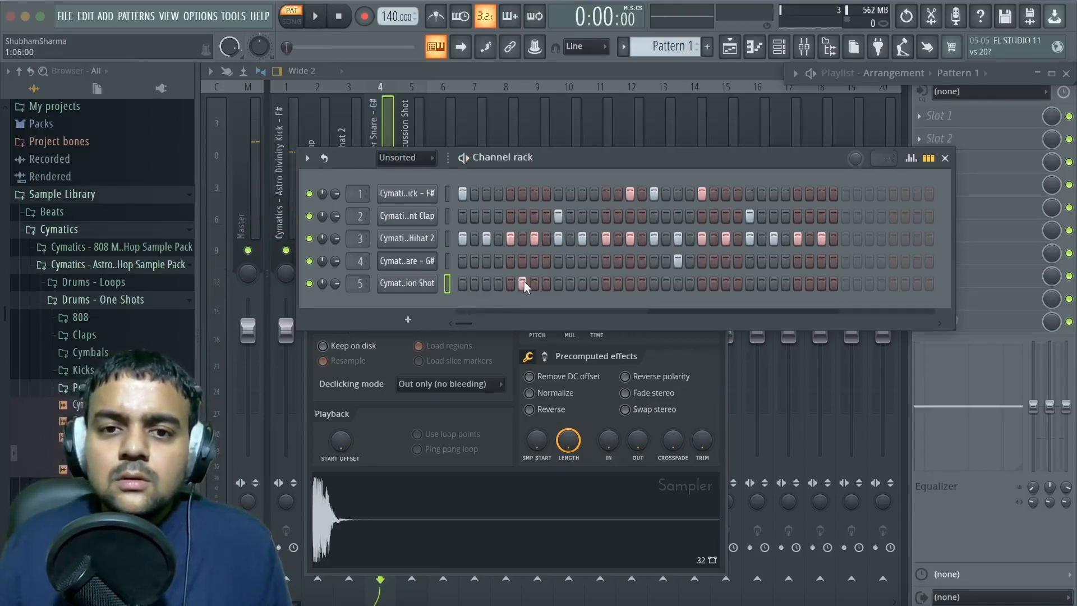
{"action": "left_click", "coordinate": [534, 283]}
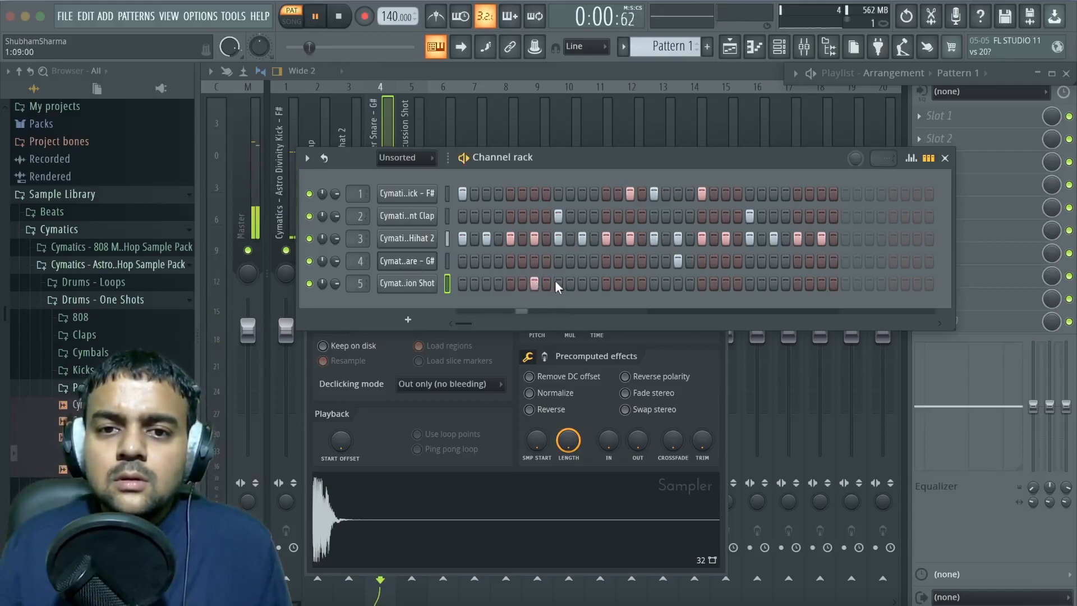
Try a second percussion shot hit on steps 10, 11 and 12, and place it on step 13
{"action": "left_click", "coordinate": [570, 283]}
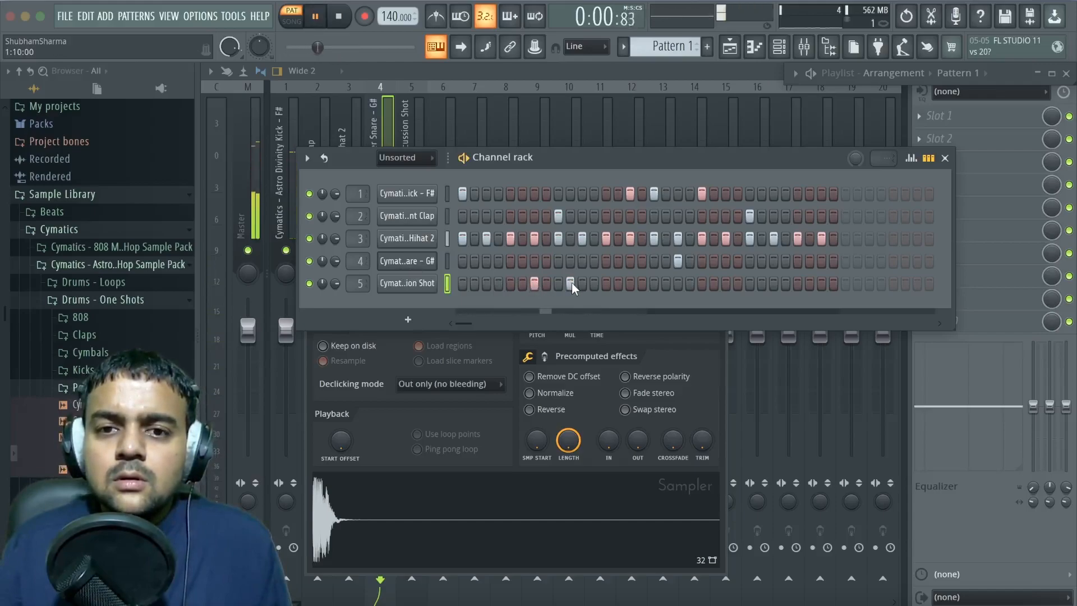
{"action": "left_click", "coordinate": [571, 284]}
{"action": "left_click", "coordinate": [583, 284]}
{"action": "left_click", "coordinate": [583, 283]}
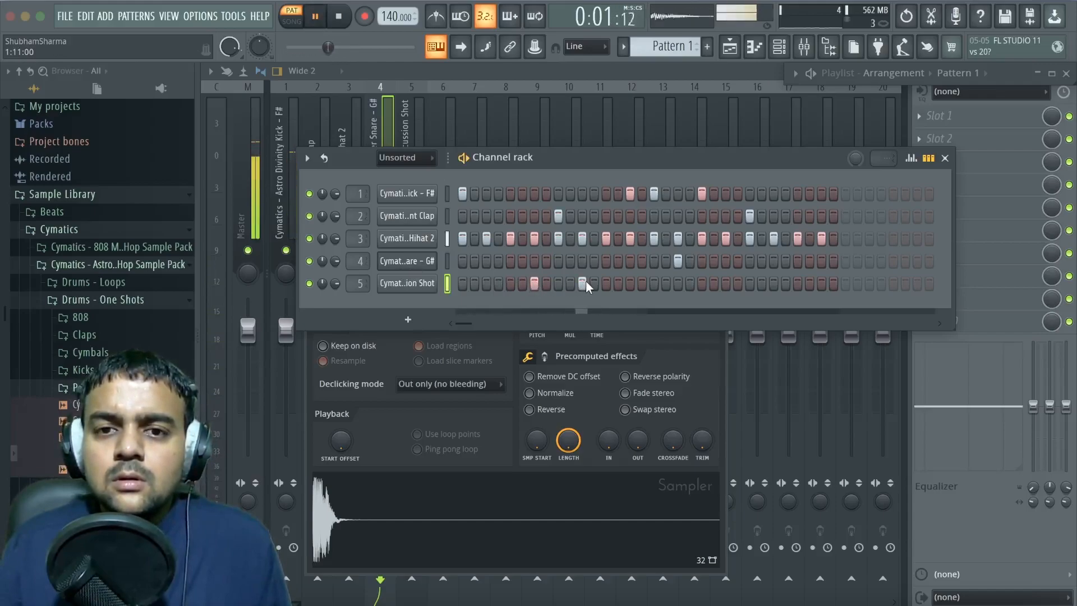
{"action": "left_click", "coordinate": [594, 284]}
{"action": "left_click", "coordinate": [594, 283]}
{"action": "left_click", "coordinate": [606, 284]}
Add percussion shot hits on steps 23 and 29, listen to the pattern and stop playback
{"action": "left_click", "coordinate": [726, 284]}
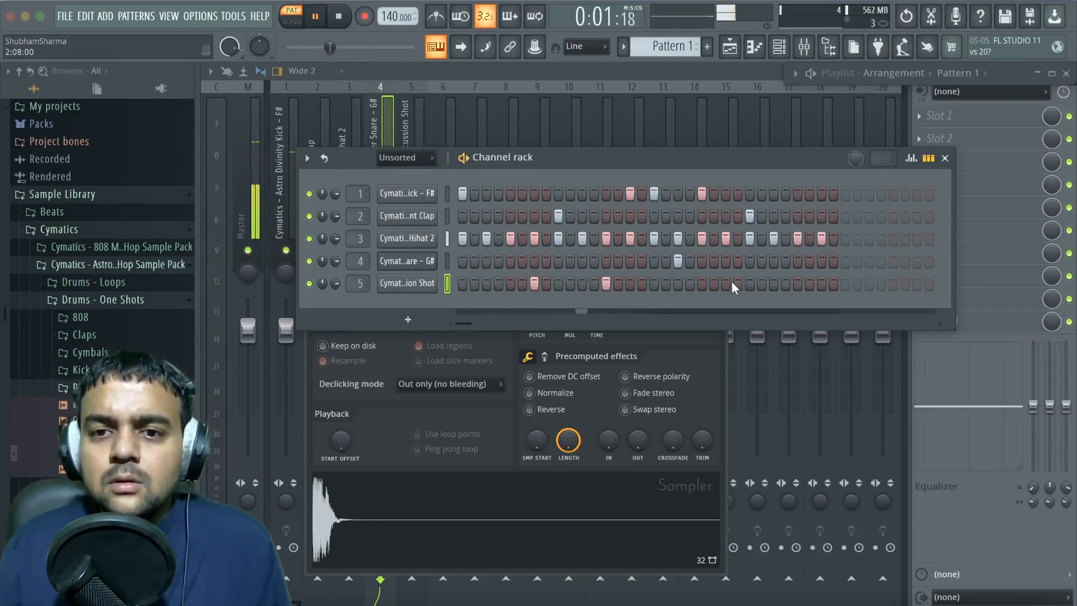
{"action": "left_click", "coordinate": [798, 284]}
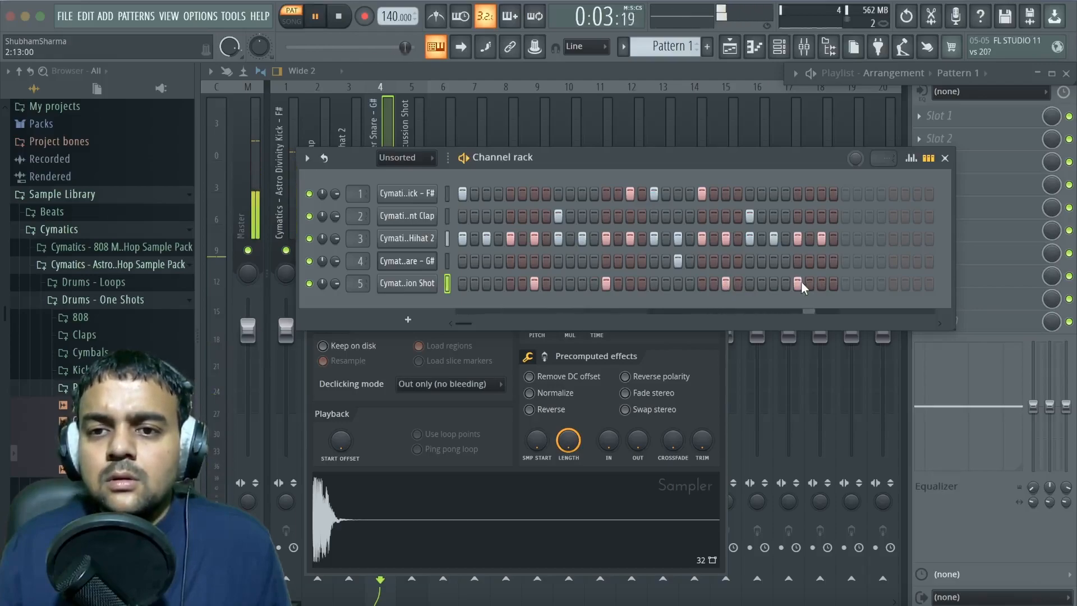
{"action": "key", "text": "space"}
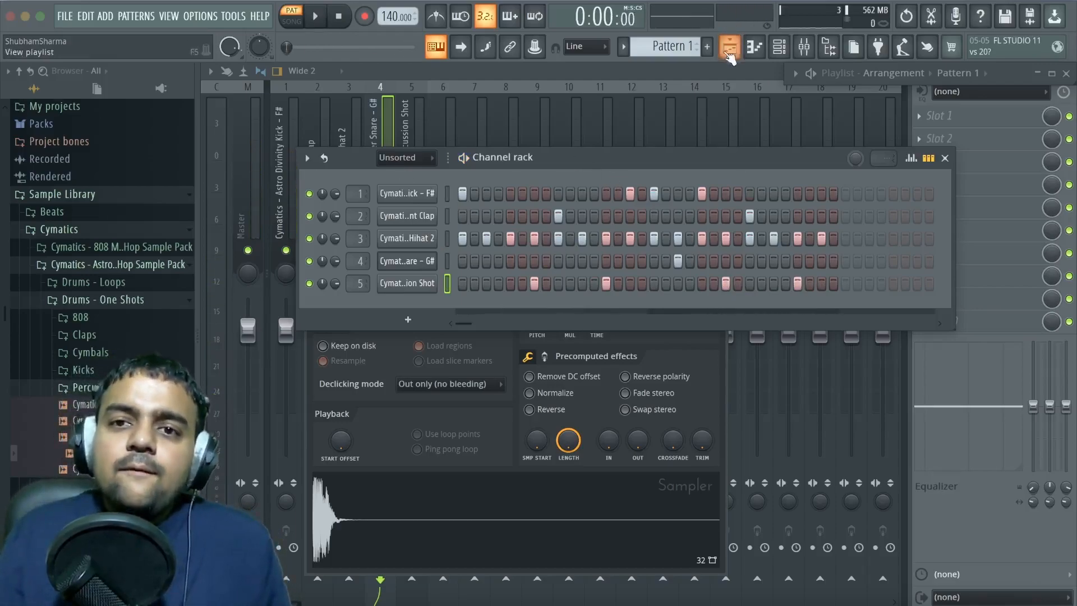
Open the Playlist maximized and paint six consecutive Pattern 1 clips on Track 1 from bar 1 up to bar 13
{"action": "left_click_drag", "start_coordinate": [641, 150], "coordinate": [598, 140]}
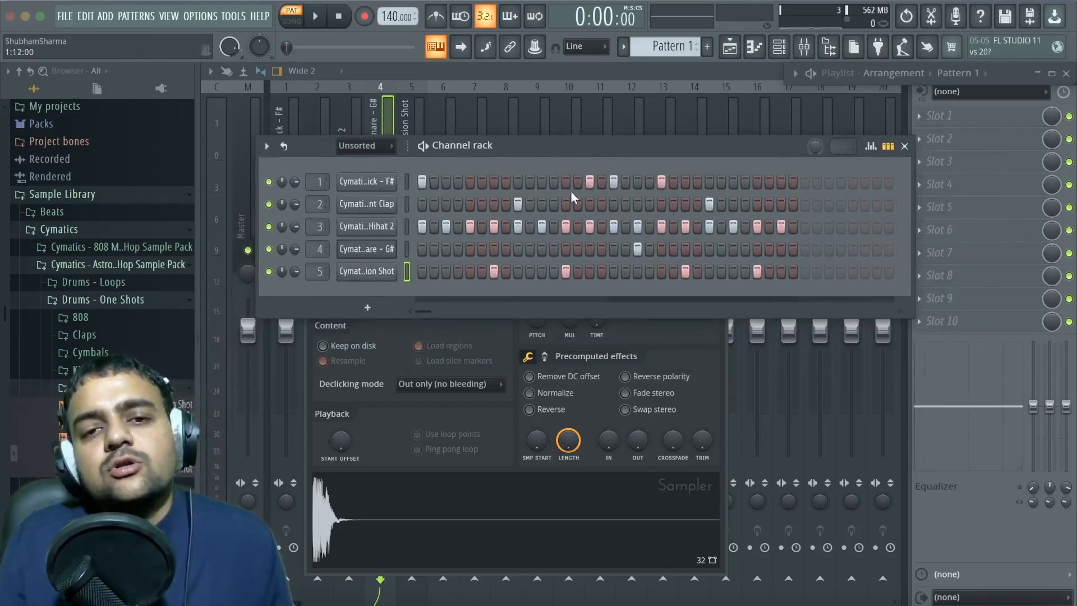
{"action": "left_click", "coordinate": [730, 48]}
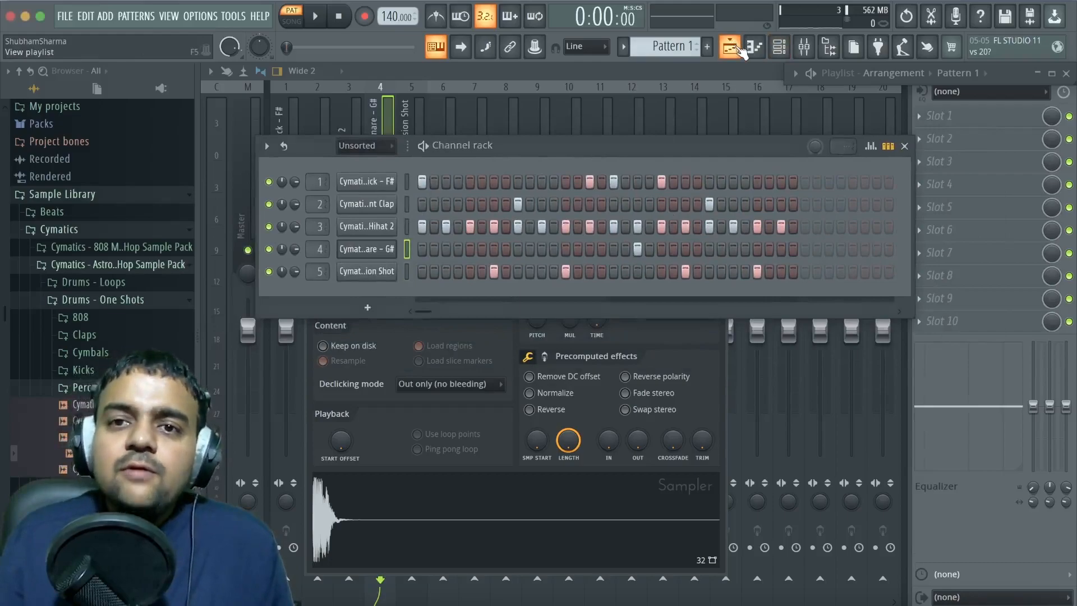
{"action": "left_click", "coordinate": [1053, 74]}
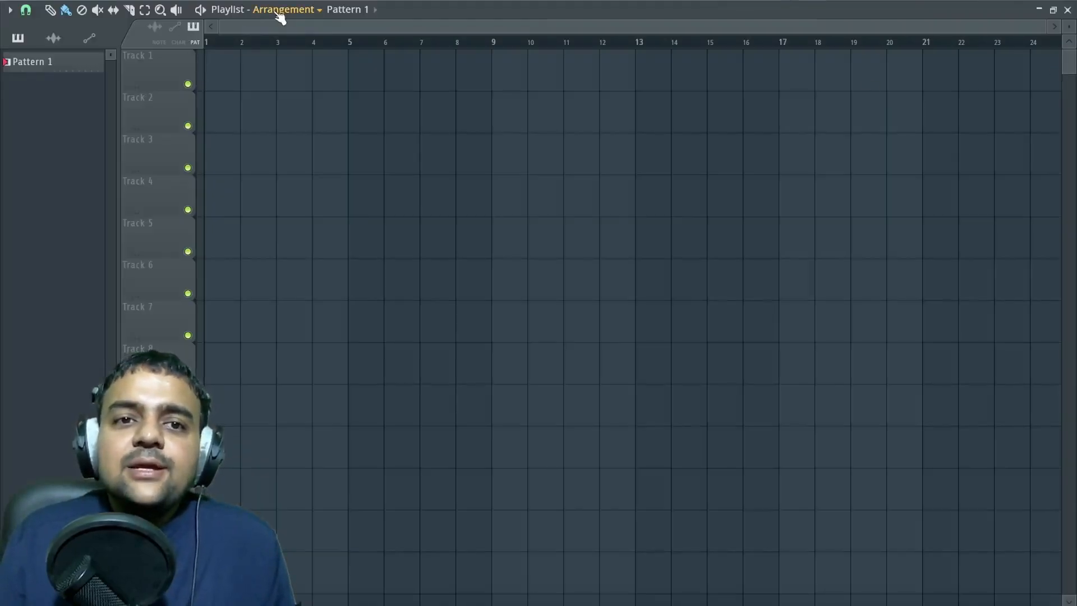
{"action": "left_click", "coordinate": [216, 65]}
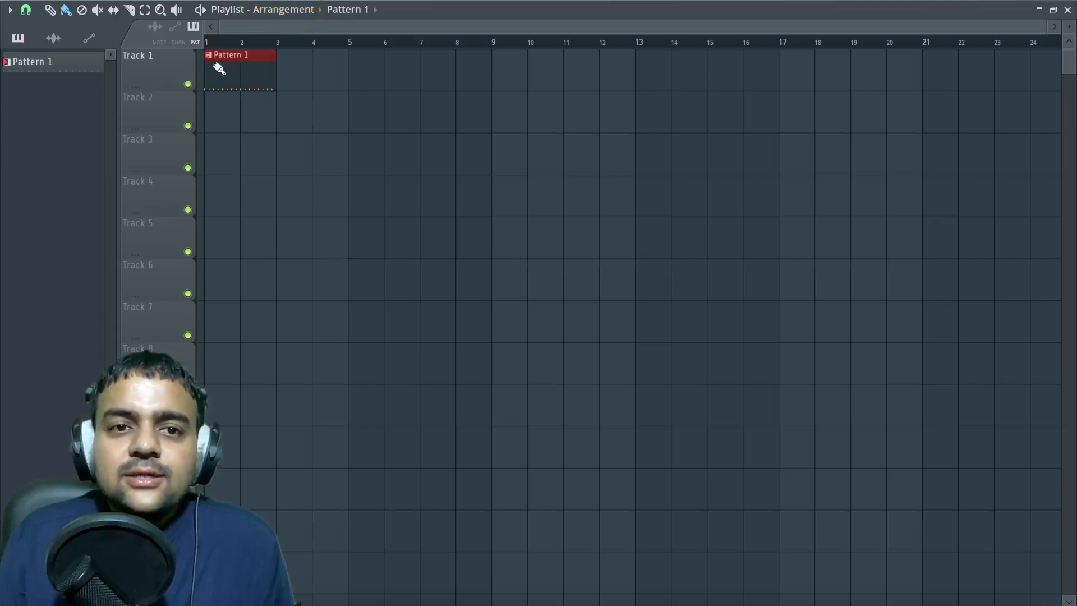
{"action": "left_click_drag", "start_coordinate": [244, 70], "coordinate": [592, 83]}
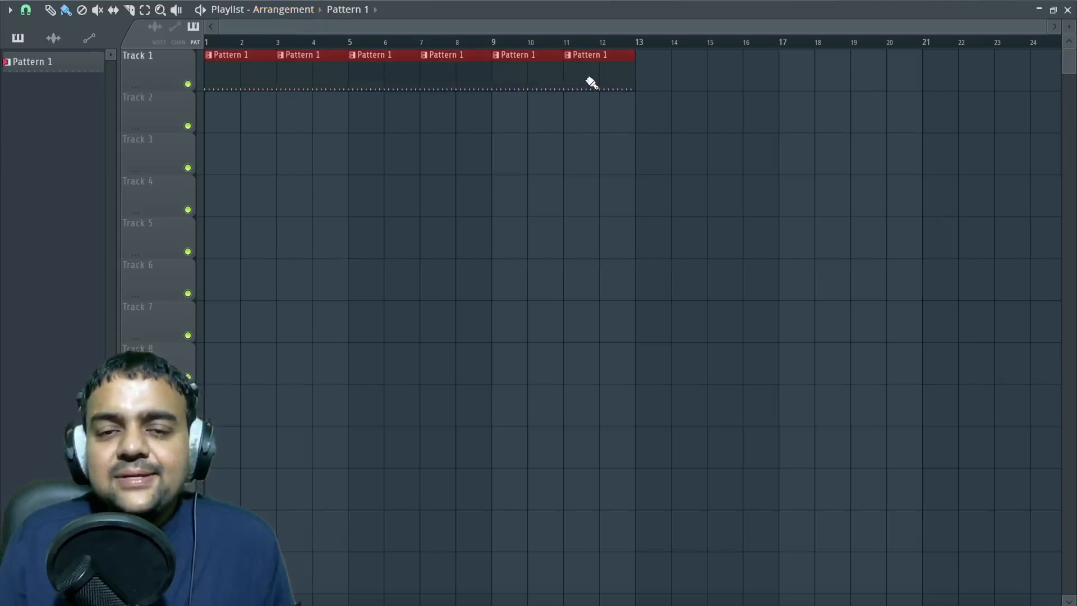
{"action": "left_click", "coordinate": [209, 43]}
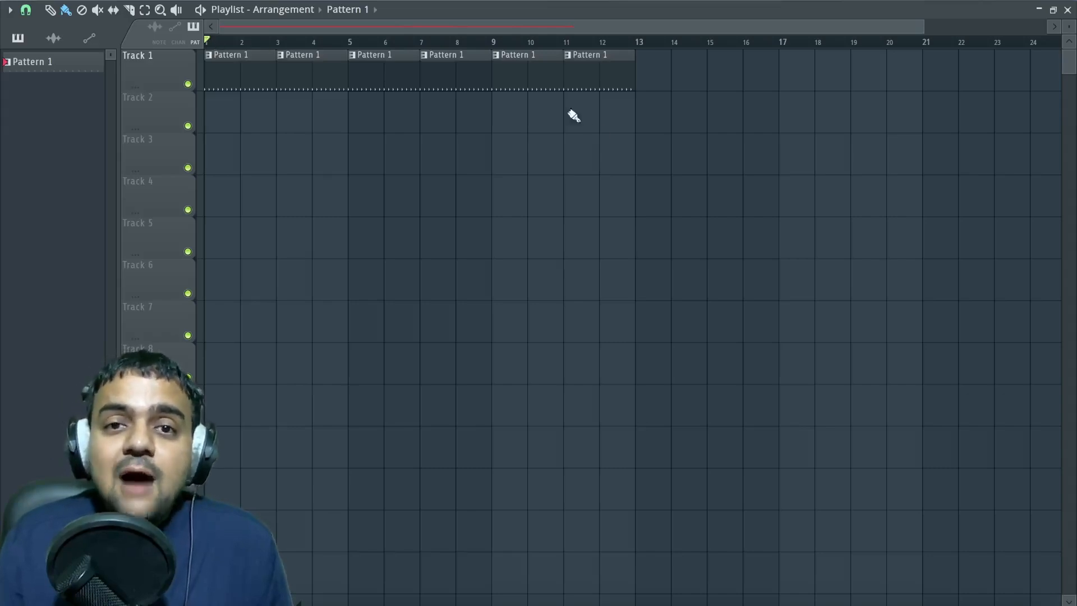
Restore the Playlist to a smaller window and arrange it with the Channel rack so the Track 1 clips stay uncovered
{"action": "left_click", "coordinate": [1053, 9]}
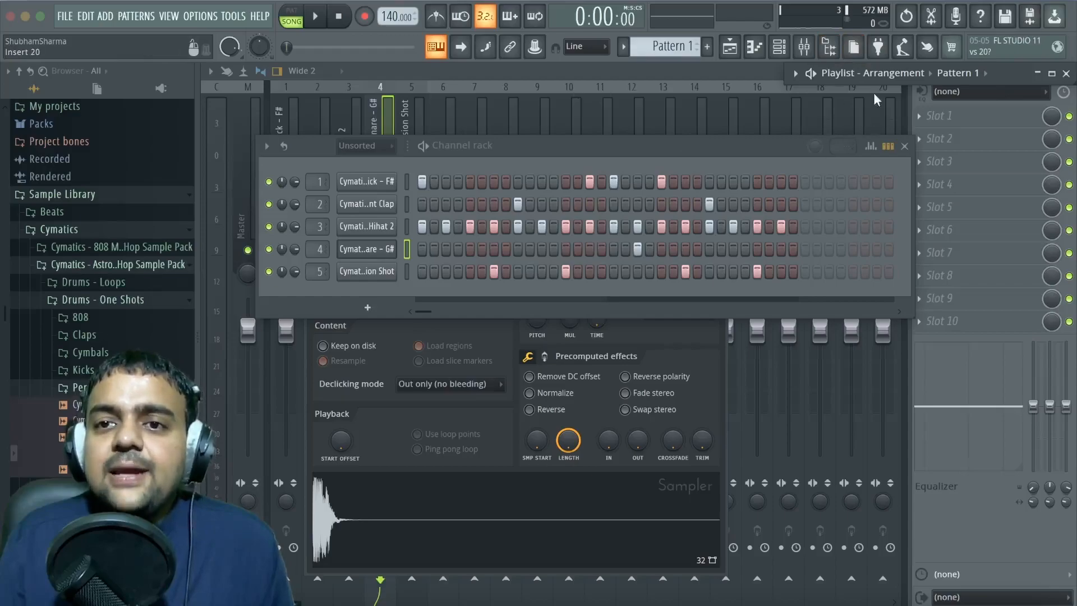
{"action": "left_click", "coordinate": [1052, 73]}
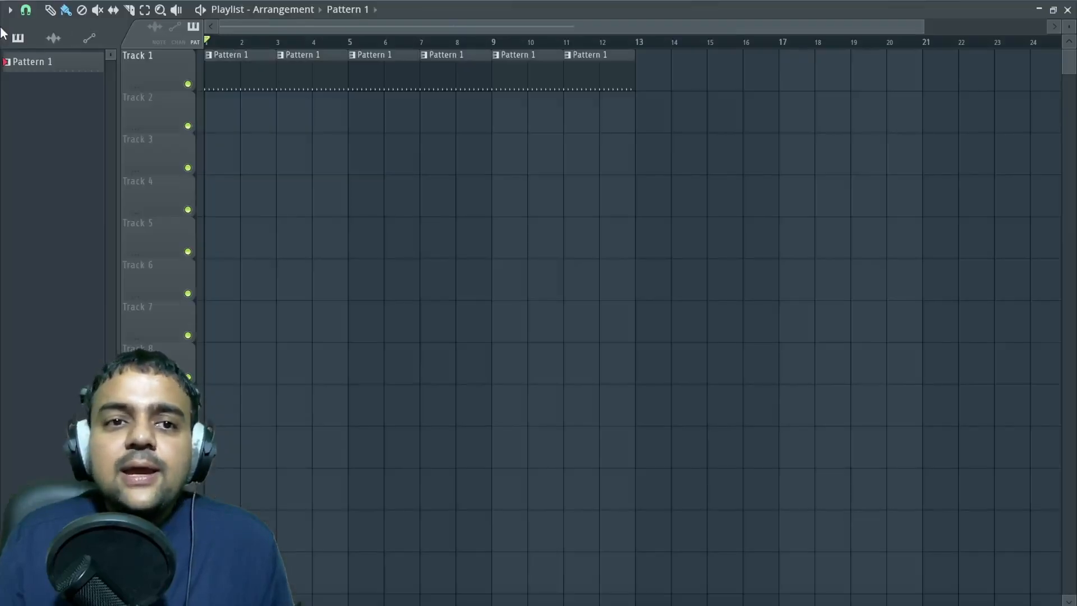
{"action": "left_click", "coordinate": [10, 11]}
{"action": "left_click", "coordinate": [44, 234]}
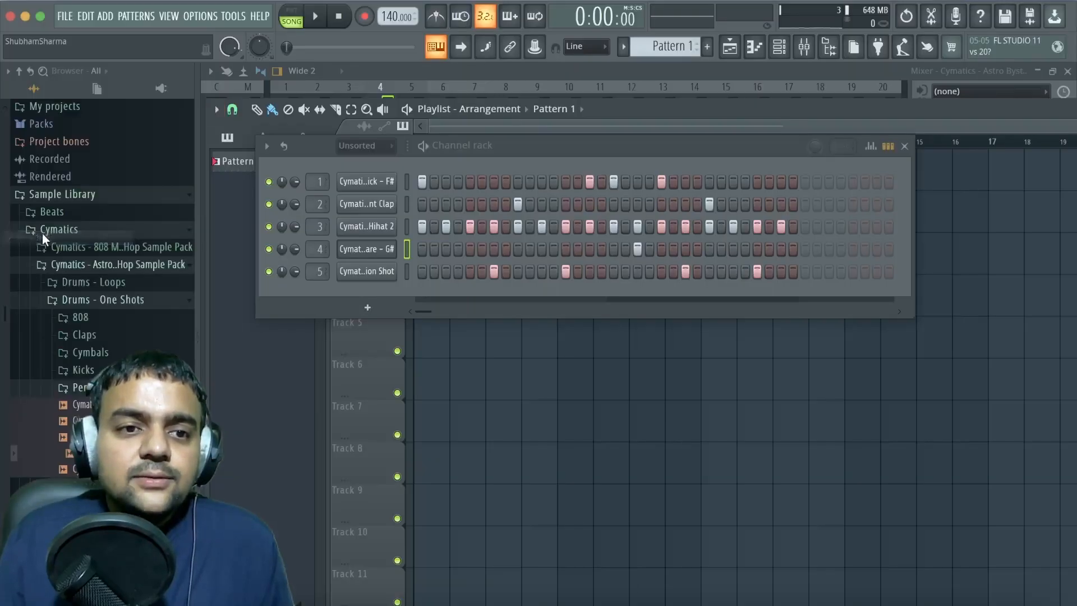
{"action": "left_click_drag", "start_coordinate": [869, 103], "coordinate": [854, 83]}
{"action": "left_click_drag", "start_coordinate": [699, 146], "coordinate": [685, 214]}
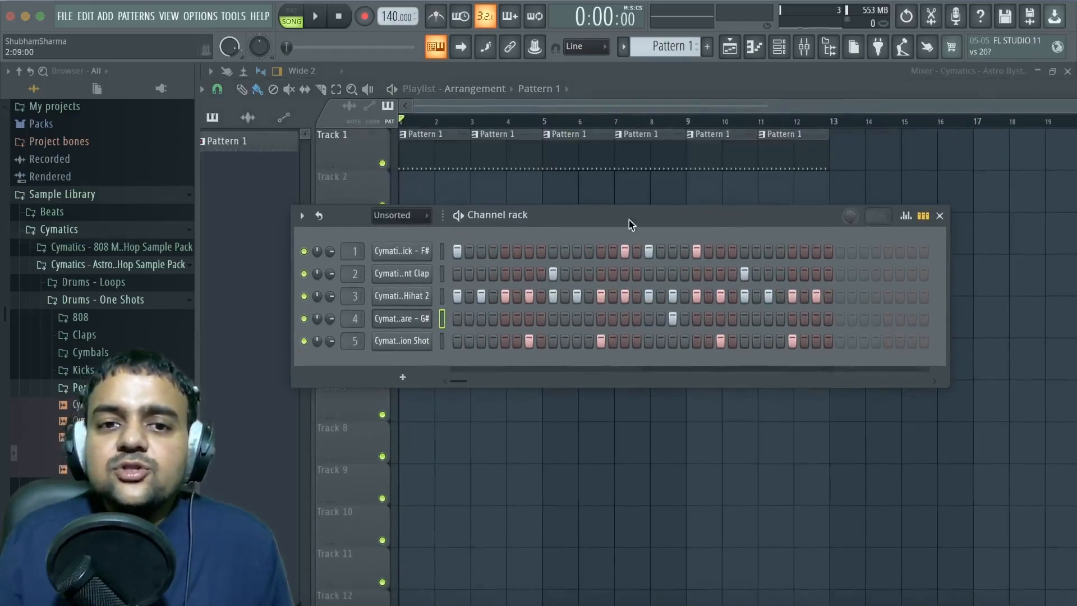
{"action": "left_click", "coordinate": [698, 106]}
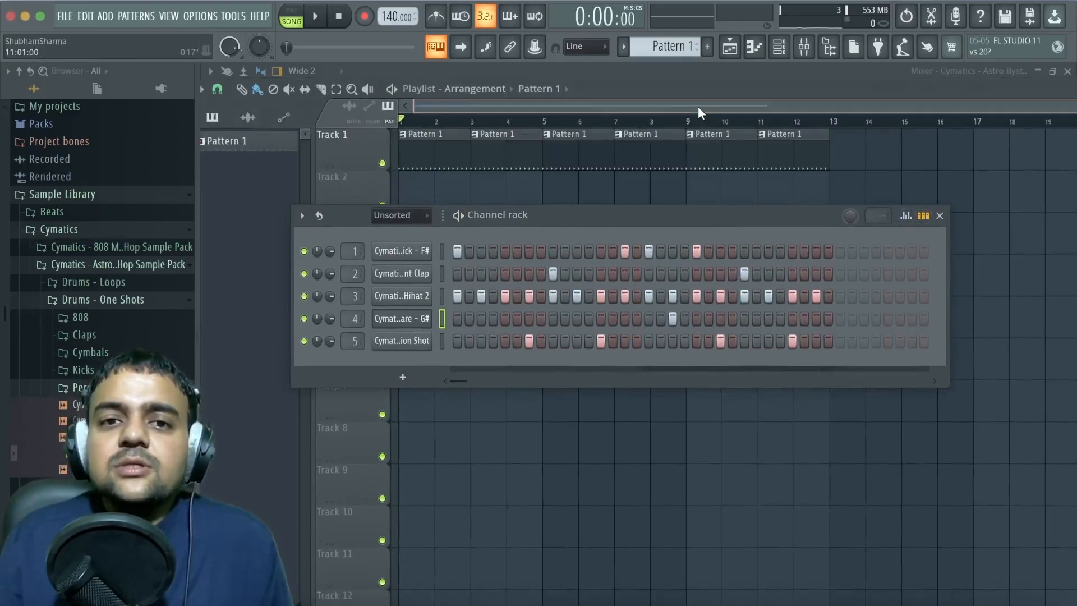
{"action": "left_click", "coordinate": [305, 217]}
{"action": "left_click", "coordinate": [308, 587]}
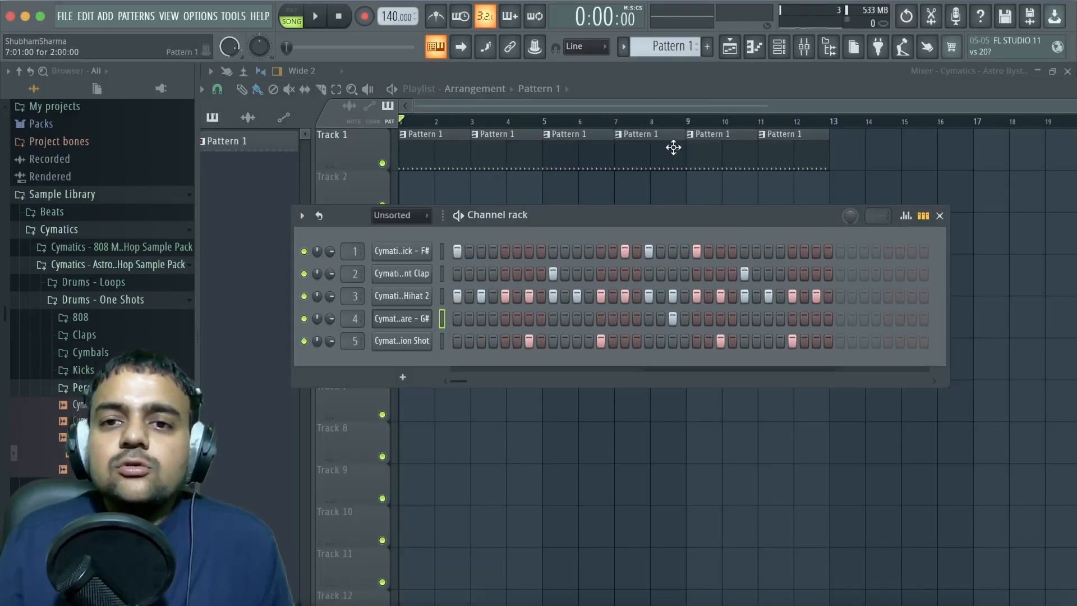
Show the mixer, play the song to watch the level meters, and look over the kick, clap and hihat tracks
{"action": "left_click", "coordinate": [806, 50]}
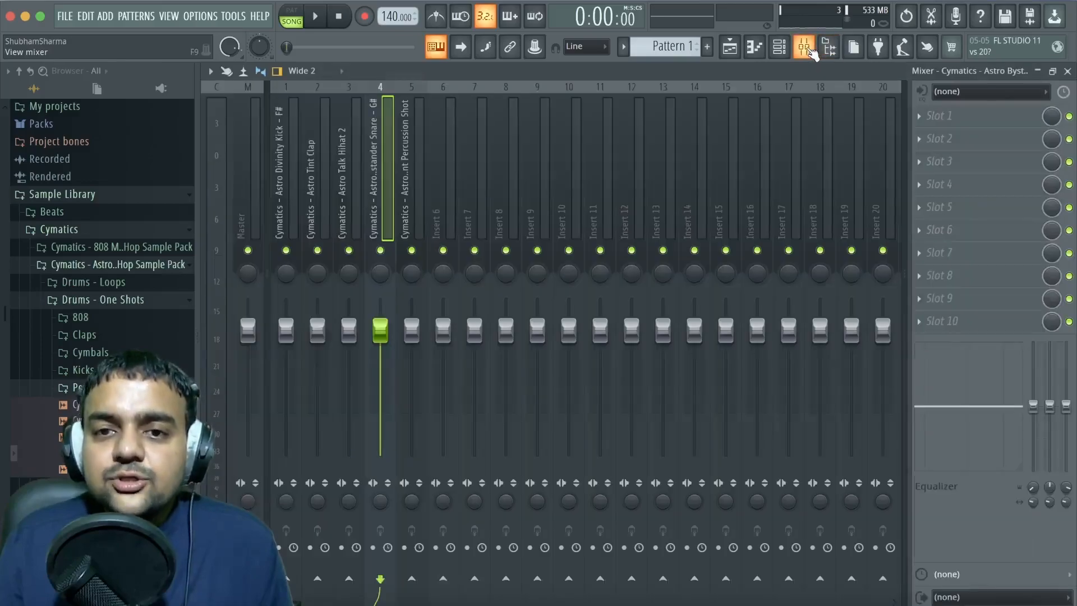
{"action": "key", "text": "space"}
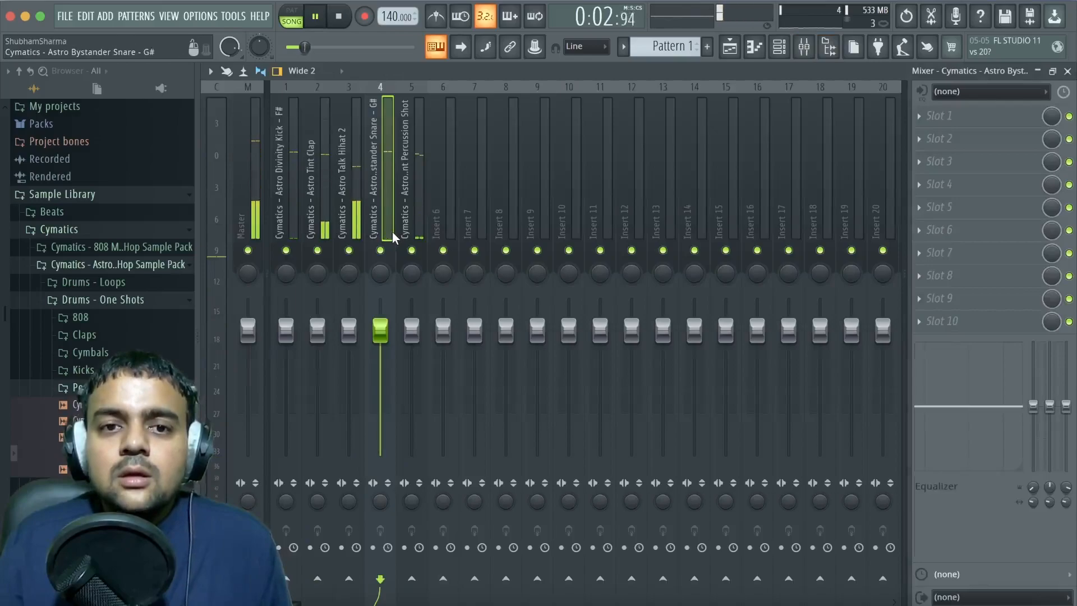
{"action": "key", "text": "space"}
{"action": "left_click", "coordinate": [353, 192]}
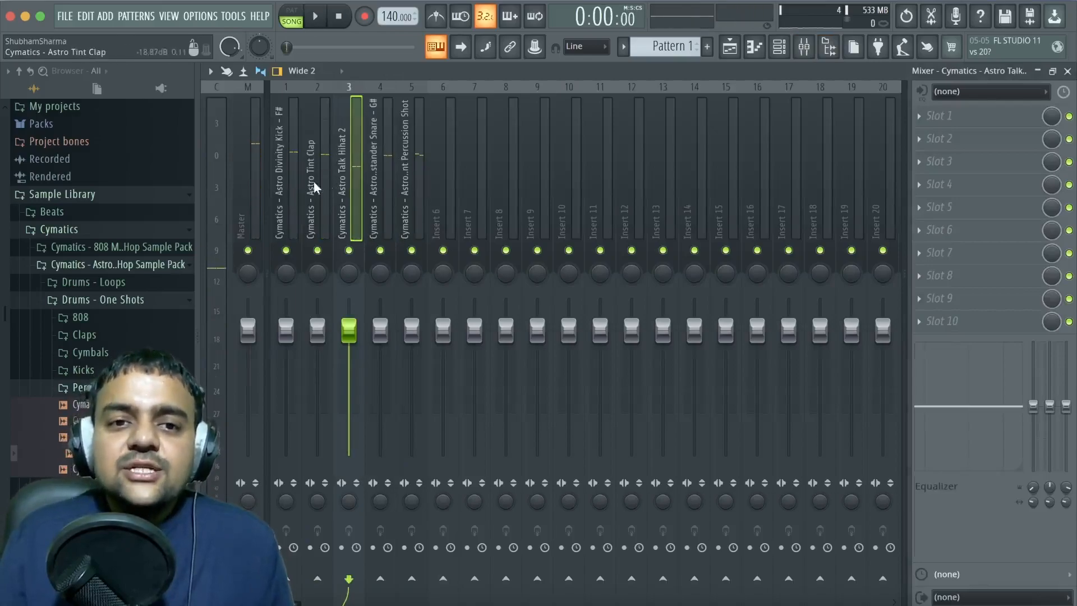
{"action": "left_click", "coordinate": [293, 180]}
{"action": "left_click", "coordinate": [316, 180]}
{"action": "left_click", "coordinate": [346, 180]}
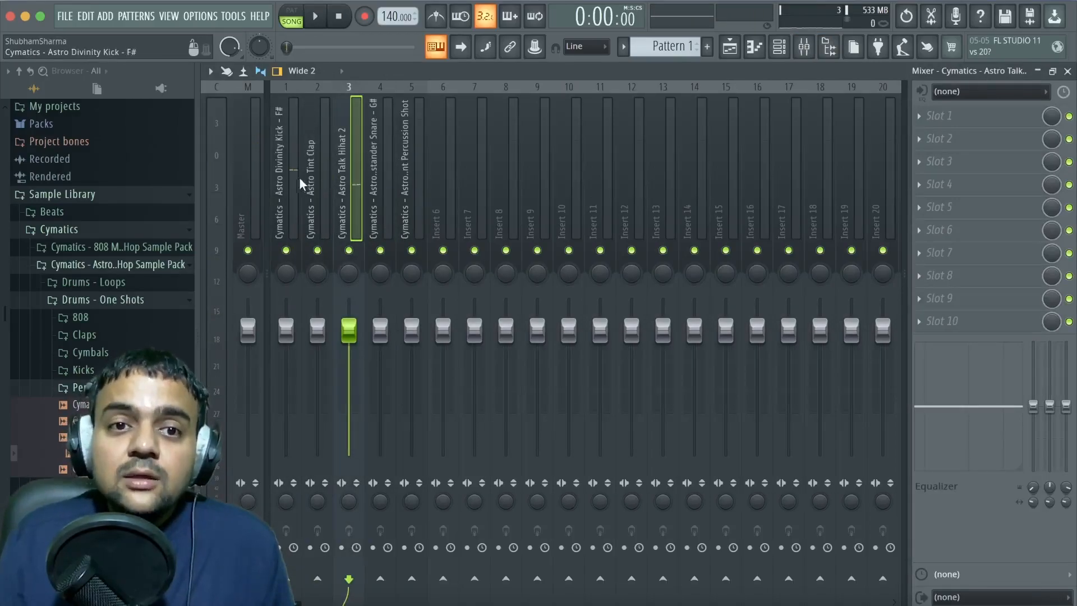
Select the kick mixer track, mute it during song playback to hear the difference, and unmute it
{"action": "left_click", "coordinate": [293, 180]}
{"action": "key", "text": "space"}
{"action": "left_click", "coordinate": [286, 250]}
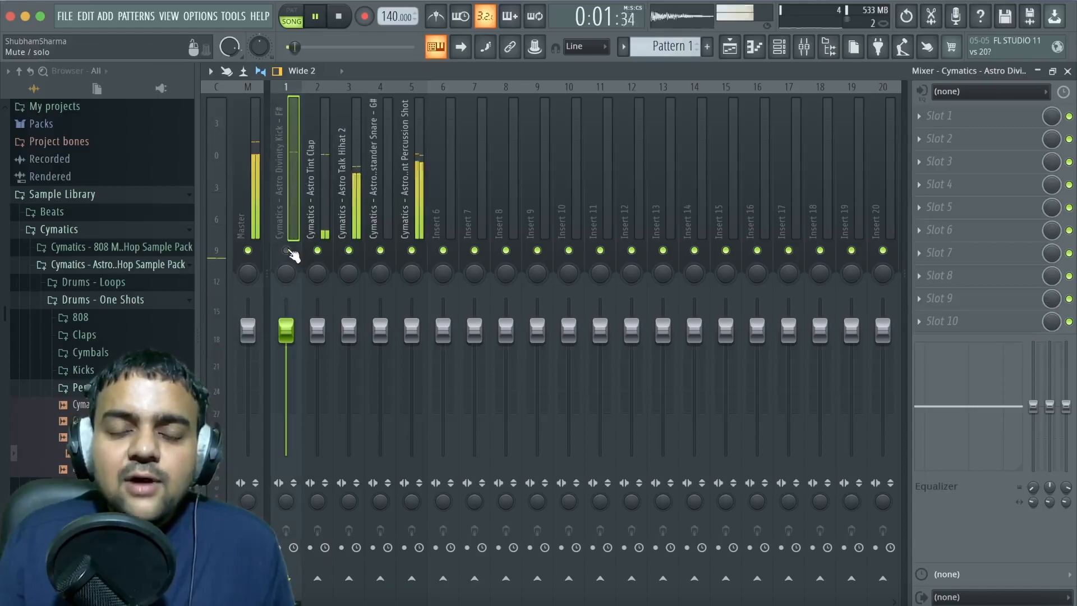
{"action": "key", "text": "space"}
{"action": "left_click", "coordinate": [287, 251]}
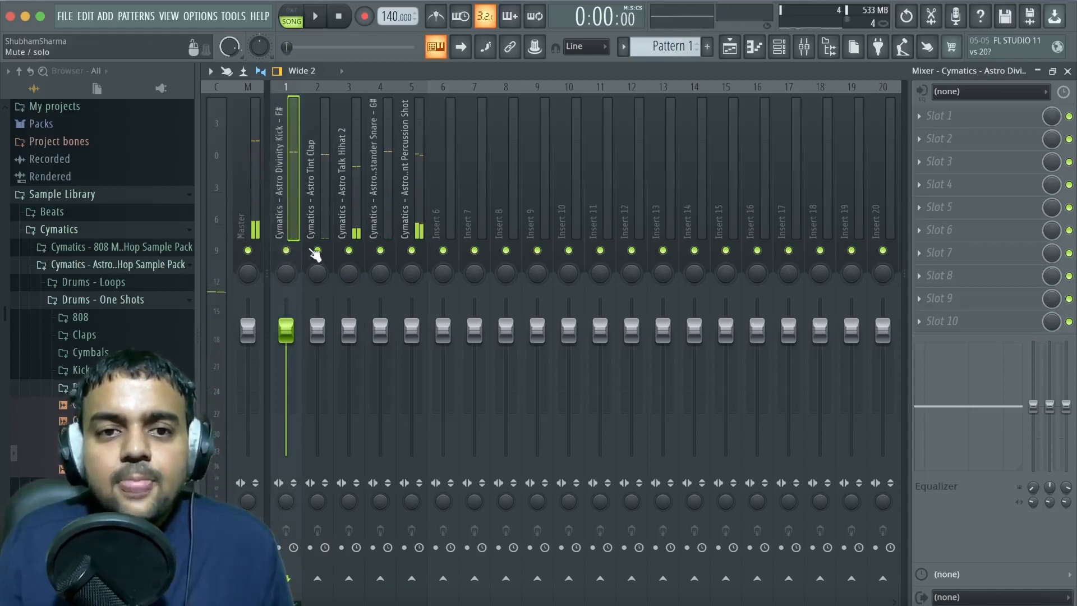
Mute the clap mixer track, play the song without it, and unmute it
{"action": "left_click", "coordinate": [318, 251]}
{"action": "key", "text": "space"}
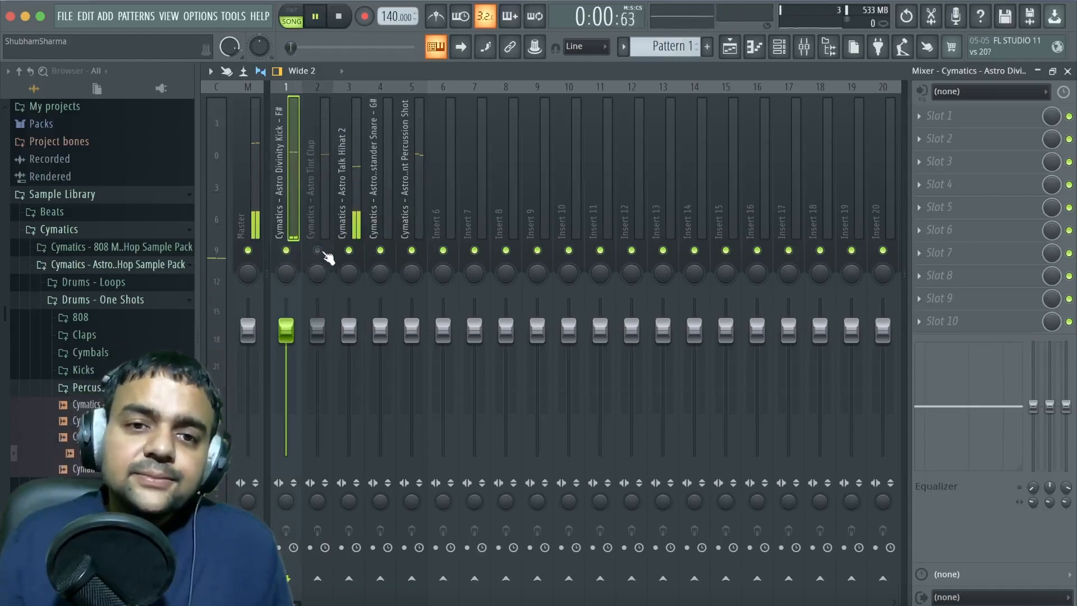
{"action": "left_click", "coordinate": [317, 250]}
{"action": "key", "text": "space"}
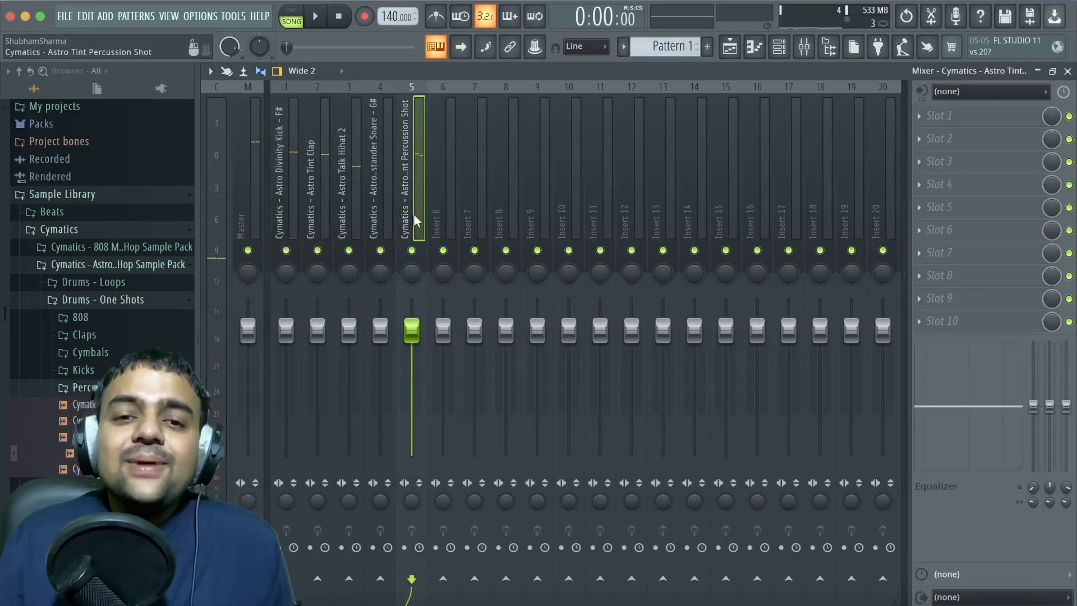
Pull down the volume faders of the five drum mixer tracks, with the kick, clap, hihat and snare at -27.7 dB
{"action": "left_click", "coordinate": [416, 217]}
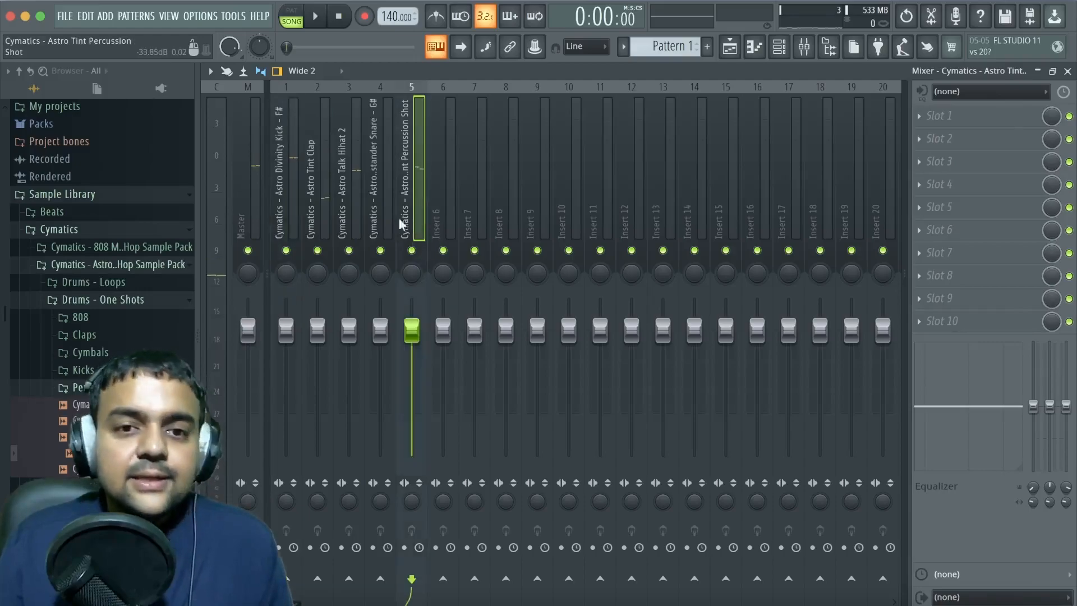
{"action": "left_click", "coordinate": [297, 230], "text": "shift"}
{"action": "left_click_drag", "start_coordinate": [412, 330], "coordinate": [412, 456]}
{"action": "left_click", "coordinate": [342, 120]}
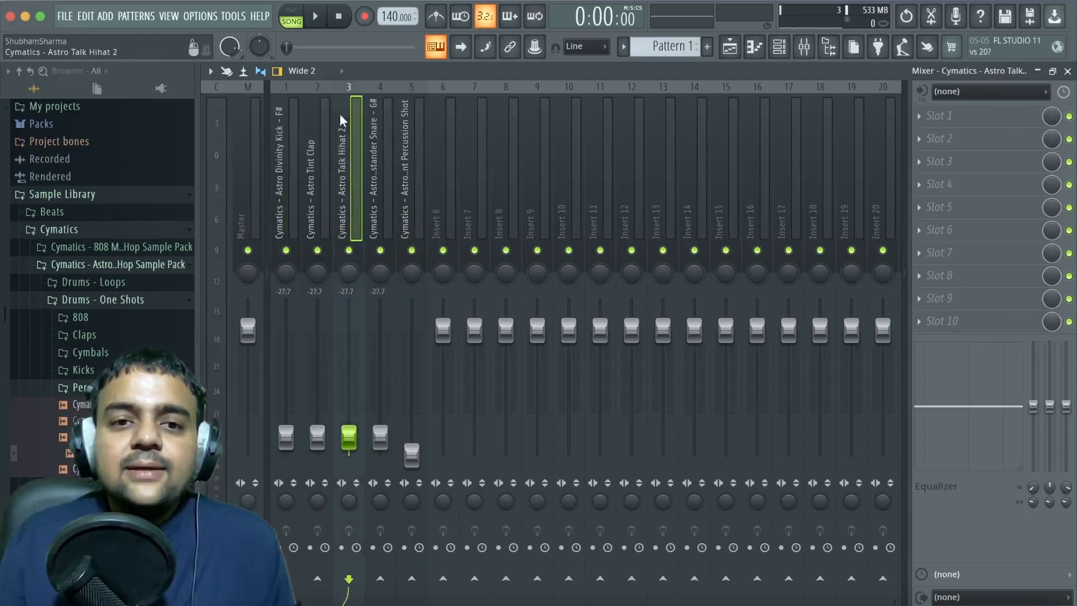
During song playback, set the mixer faders to kick -4.1, clap -6.4, hihat -13.0, snare -15.3 and percussion -9.7 dB
{"action": "left_click", "coordinate": [289, 184]}
{"action": "key", "text": "space"}
{"action": "left_click_drag", "start_coordinate": [285, 441], "coordinate": [286, 352]}
{"action": "left_click_drag", "start_coordinate": [317, 437], "coordinate": [318, 363]}
{"action": "left_click_drag", "start_coordinate": [380, 454], "coordinate": [412, 380]}
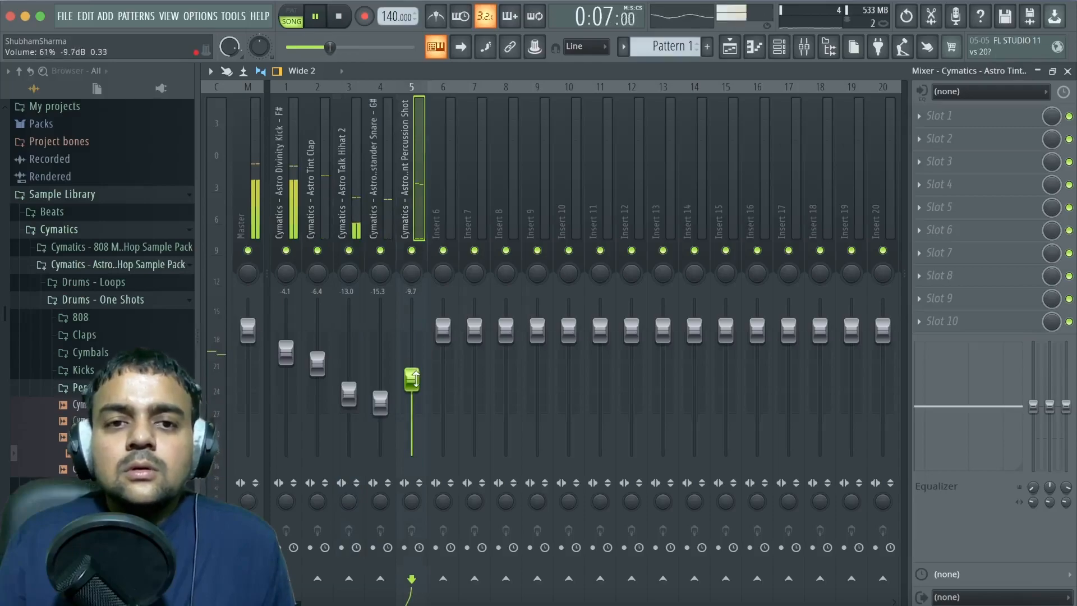
{"action": "key", "text": "space"}
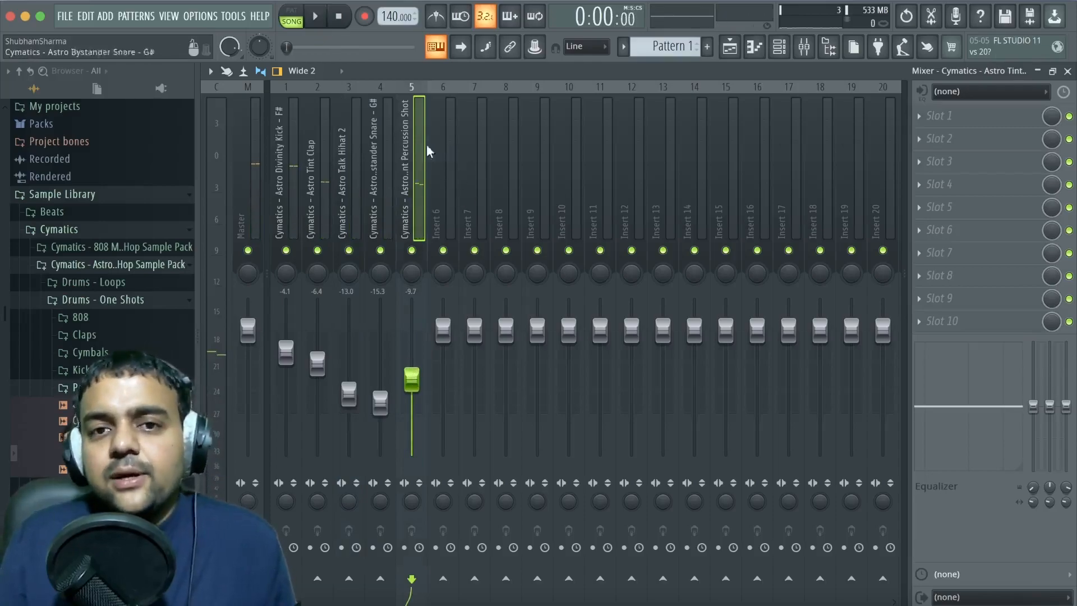
Bring the Playlist and the Channel rack back into view in place of the mixer
{"action": "left_click", "coordinate": [730, 47]}
{"action": "left_click", "coordinate": [804, 48]}
{"action": "left_click", "coordinate": [785, 47]}
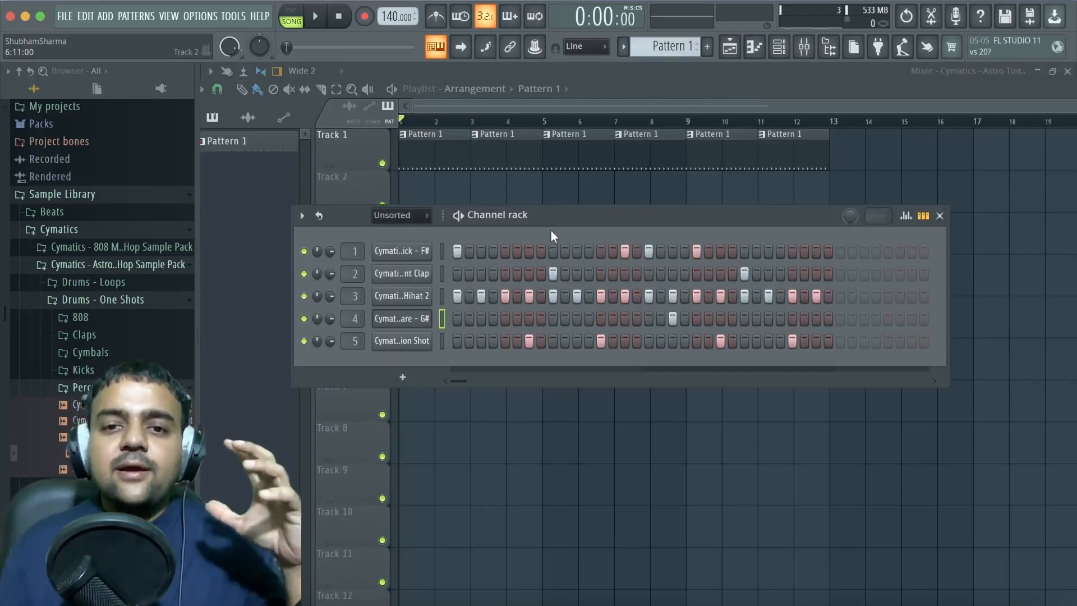
Hide the Channel rack and look over the mixer before returning to the Playlist
{"action": "left_click_drag", "start_coordinate": [554, 227], "coordinate": [517, 221]}
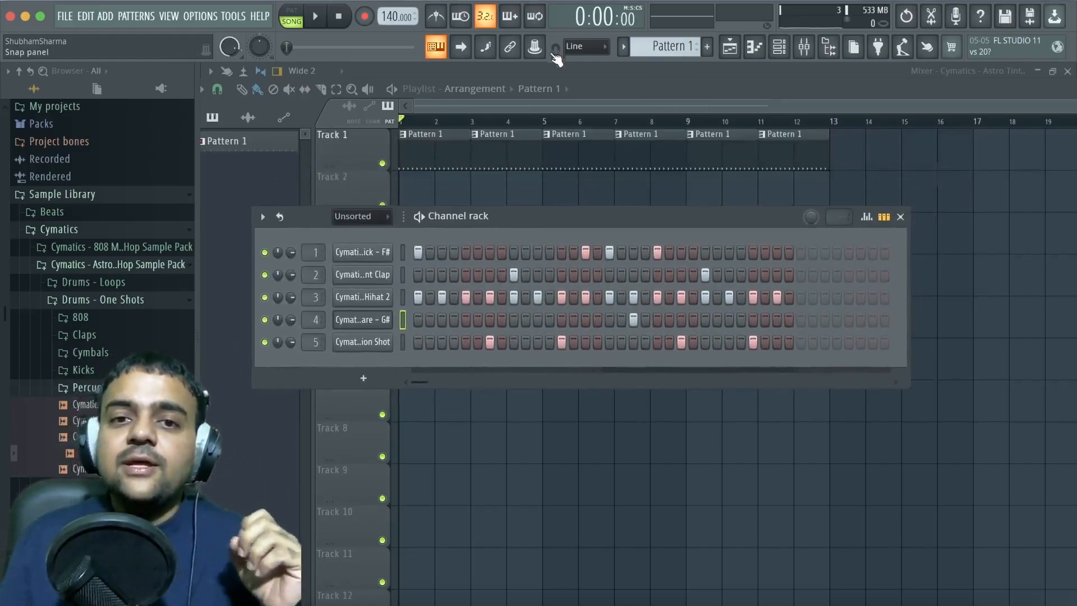
{"action": "key", "text": "F6"}
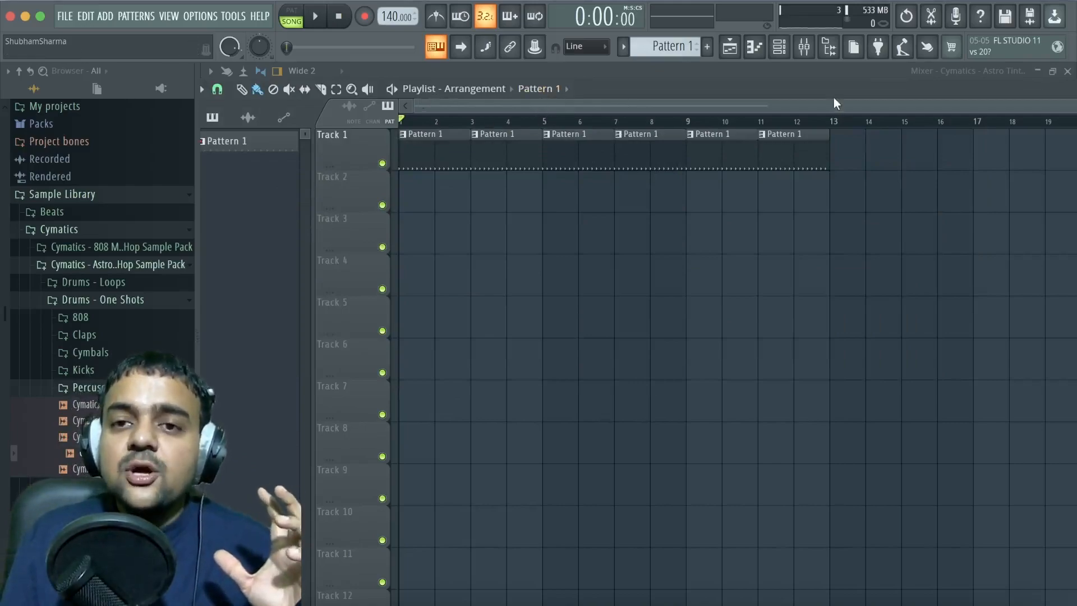
{"action": "left_click", "coordinate": [814, 48]}
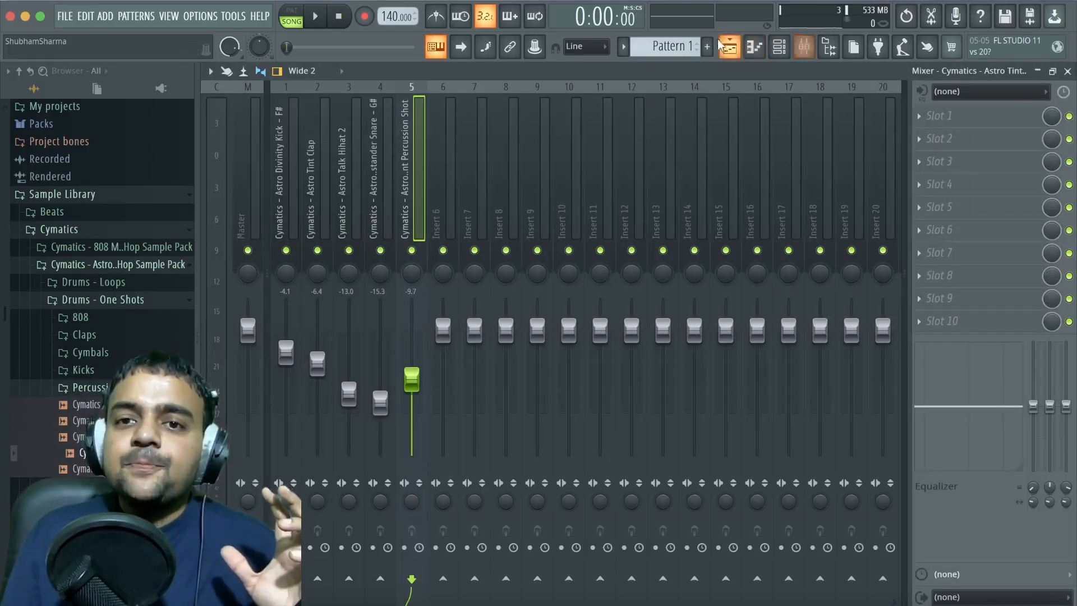
{"action": "left_click", "coordinate": [730, 48]}
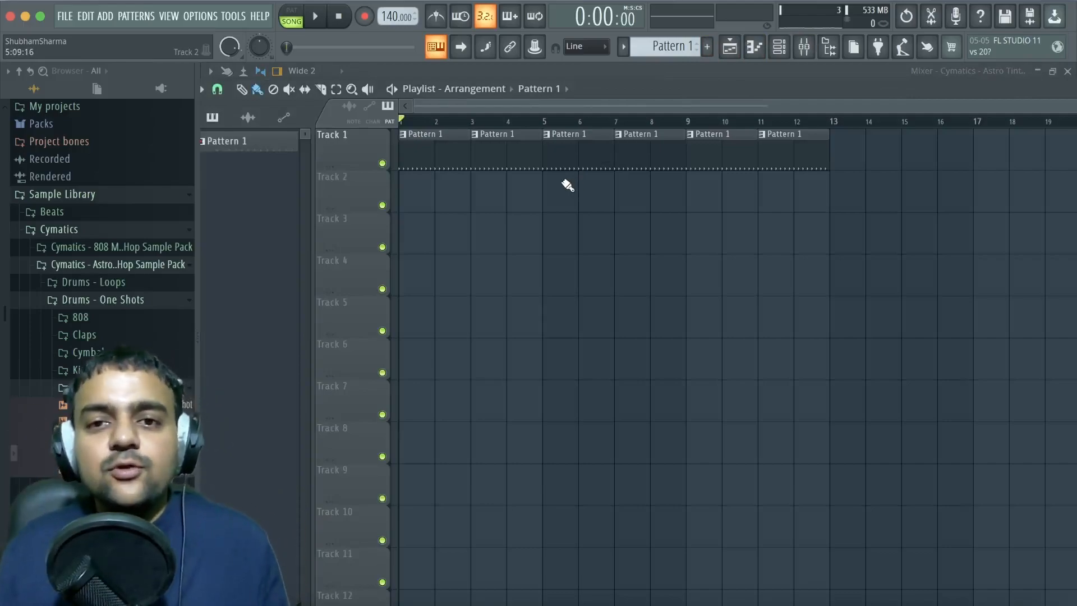
Bring up the mixer and select the Master track to view its effect slots
{"action": "left_click", "coordinate": [804, 48]}
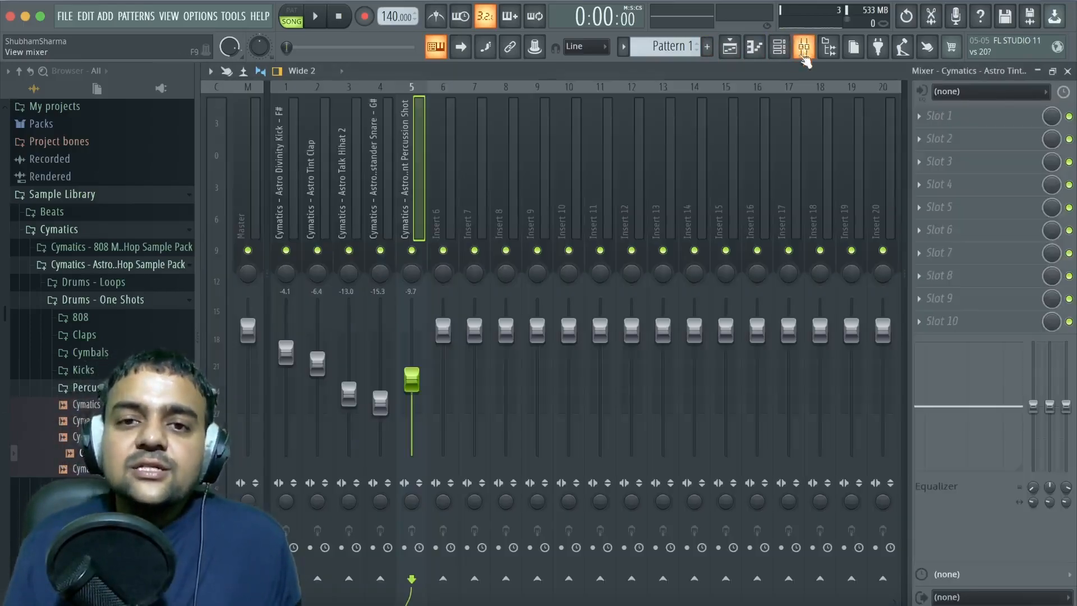
{"action": "left_click", "coordinate": [256, 147]}
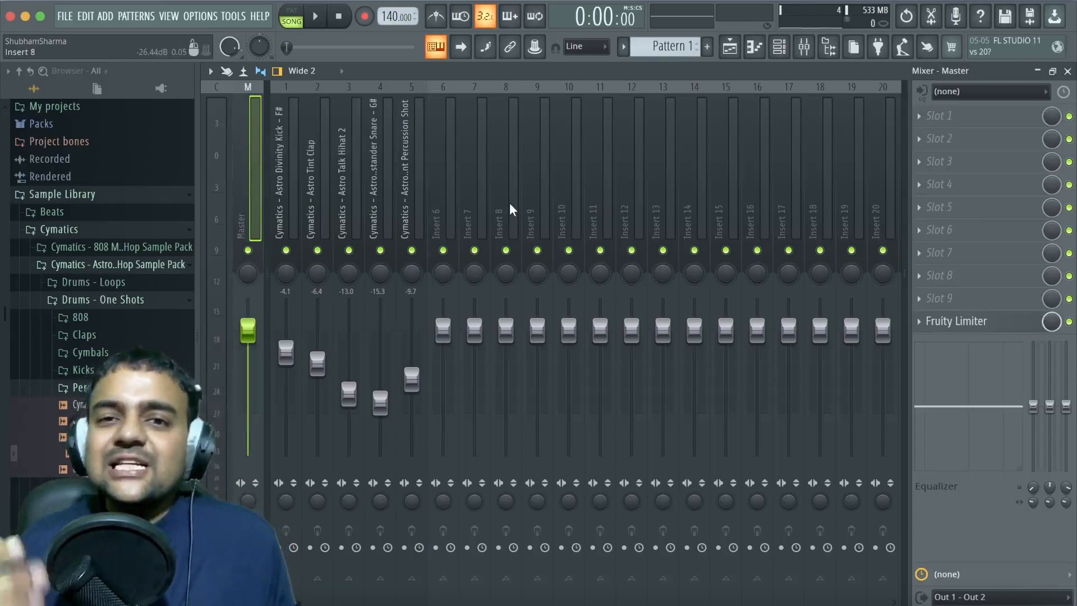
{"action": "left_click", "coordinate": [731, 49]}
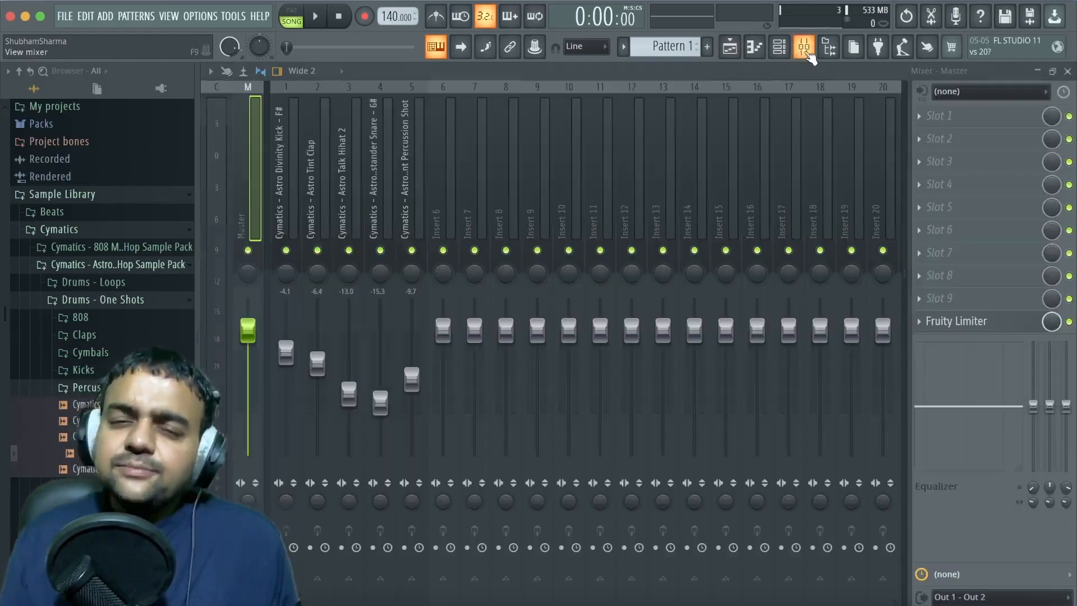
{"action": "left_click", "coordinate": [804, 47]}
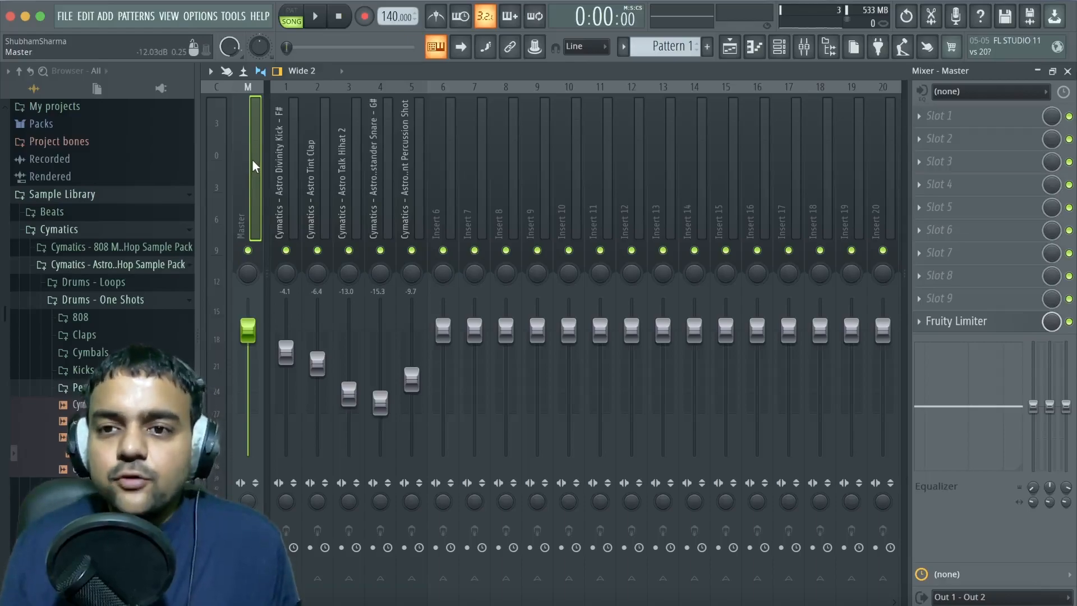
Switch from the mixer to the Playlist, viewing the Channel rack briefly before leaving only the Playlist open
{"action": "left_click", "coordinate": [730, 49]}
{"action": "left_click", "coordinate": [730, 49]}
{"action": "left_click", "coordinate": [730, 49]}
{"action": "left_click", "coordinate": [788, 47]}
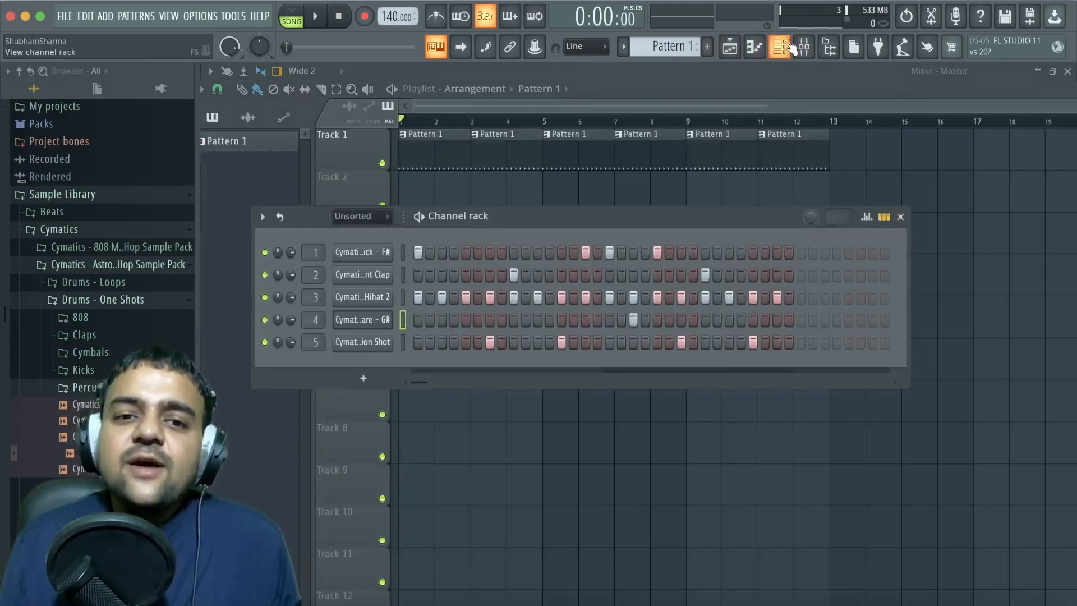
{"action": "left_click_drag", "start_coordinate": [614, 216], "coordinate": [645, 216]}
{"action": "left_click", "coordinate": [731, 48]}
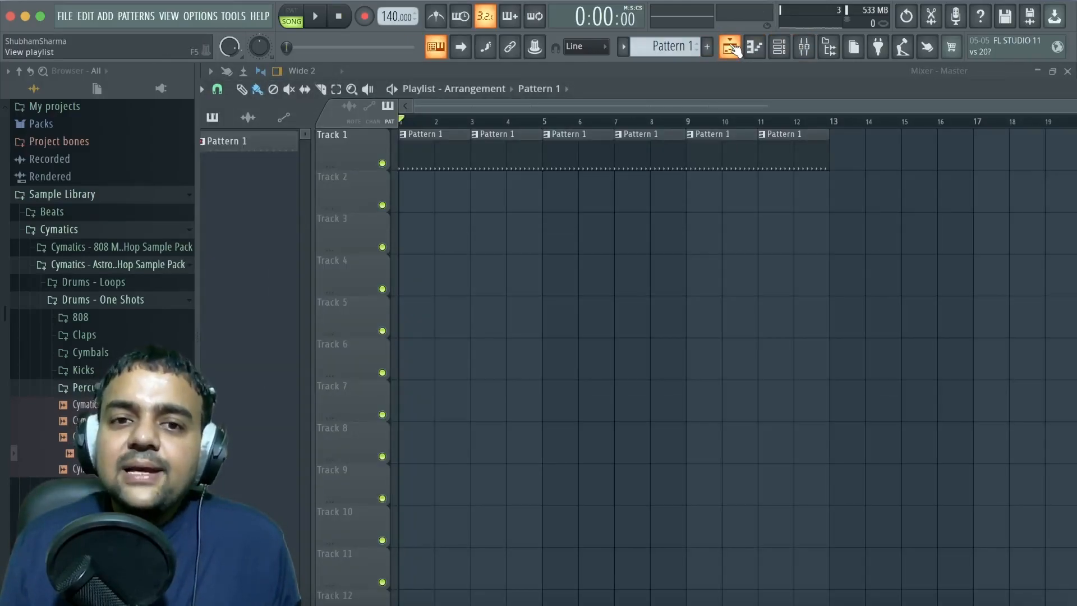
{"action": "left_click", "coordinate": [732, 48]}
{"action": "left_click", "coordinate": [731, 49]}
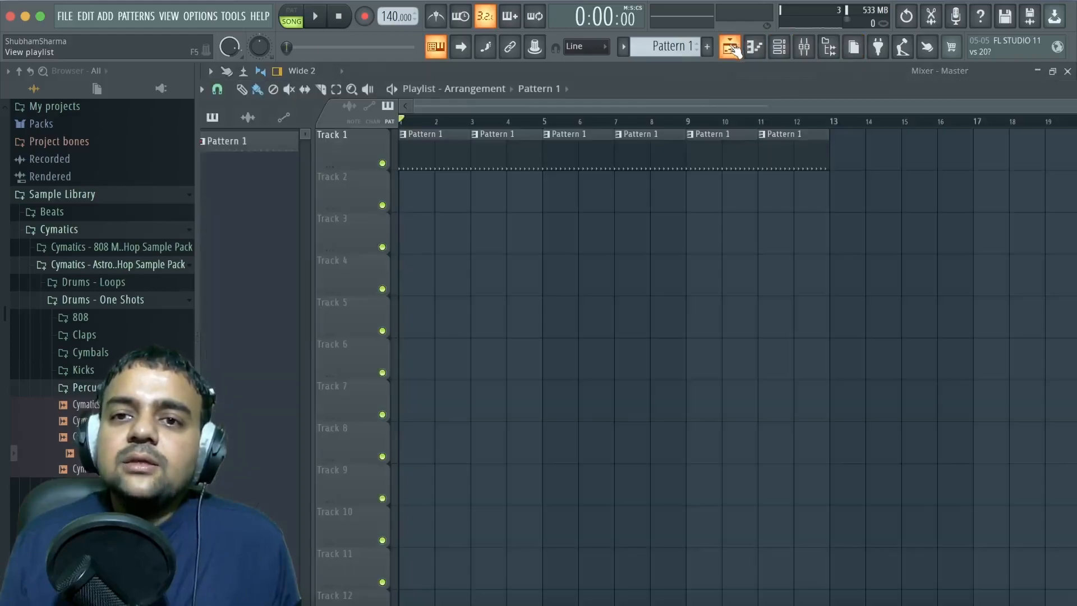